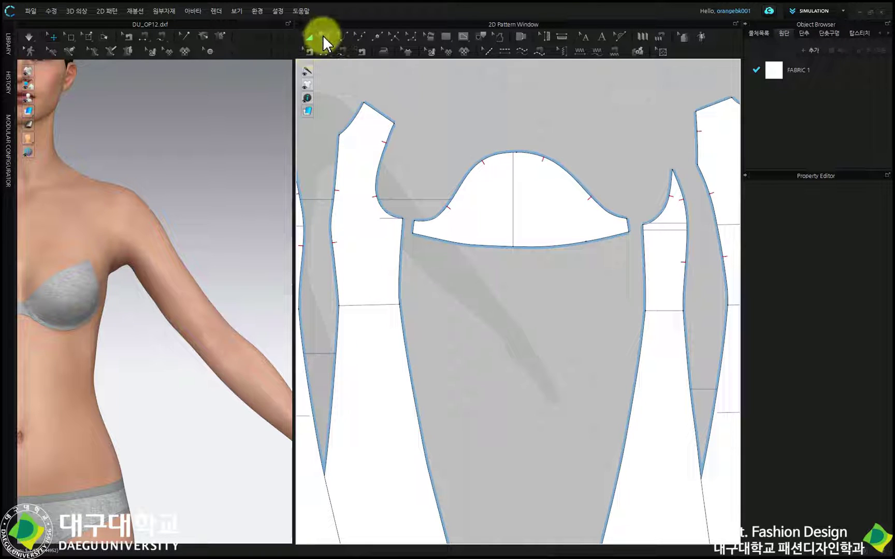
- Examine the seam lines joining the sleeve cap to the front and back armholes
click(310, 52)
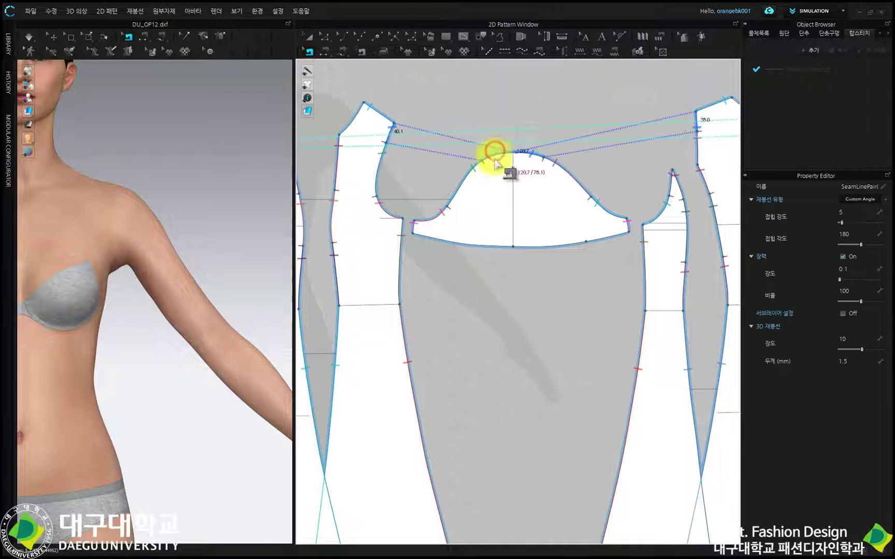
click(474, 178)
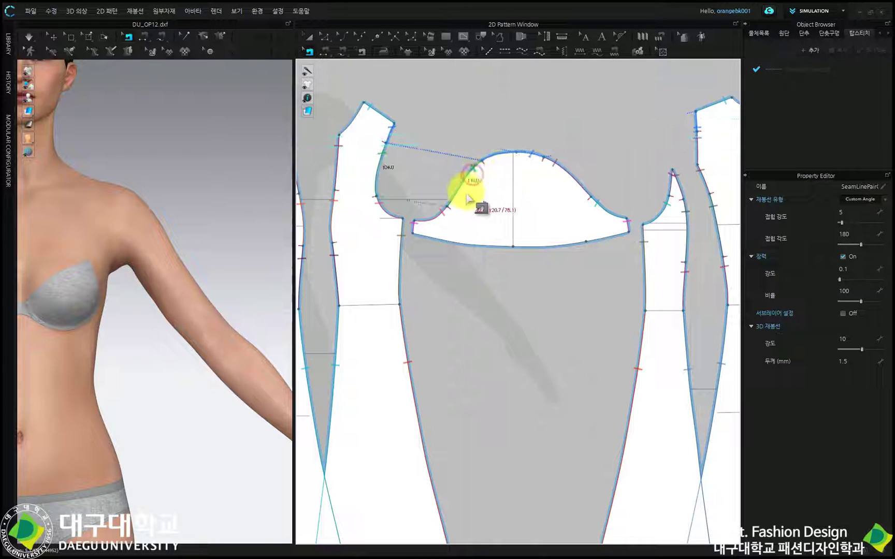
click(443, 216)
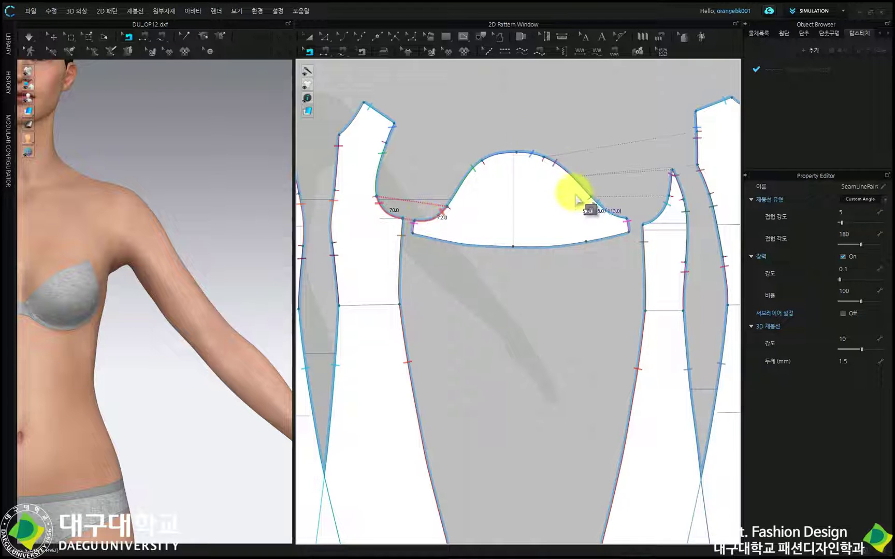
click(591, 206)
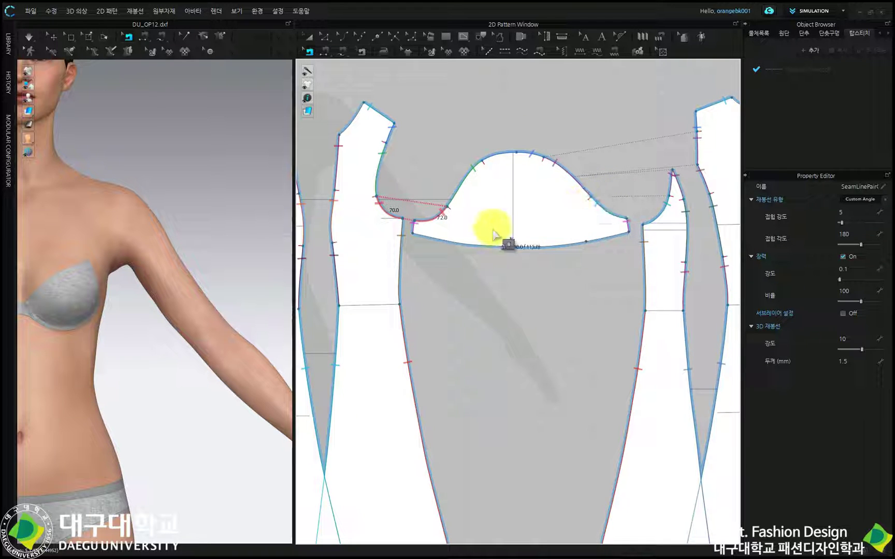
- Measure the segment lengths along the front armhole and the sleeve cap
click(325, 38)
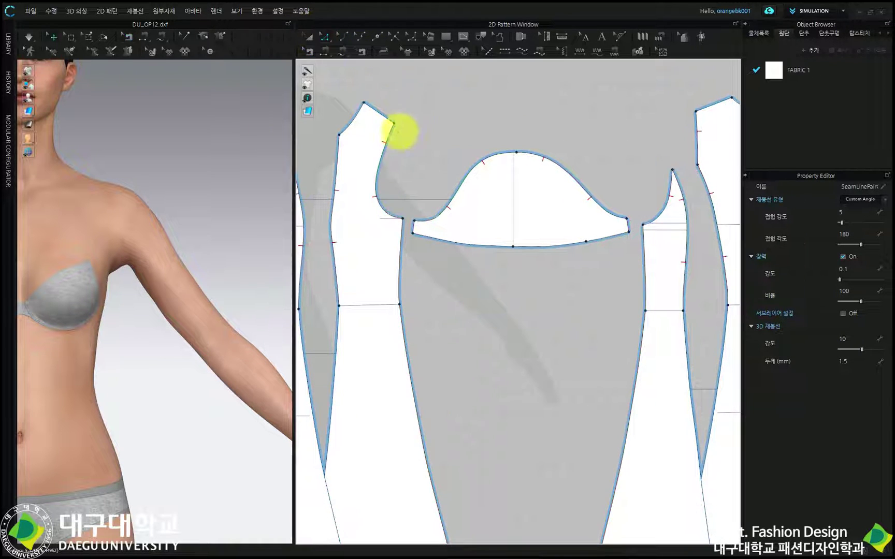
click(392, 134)
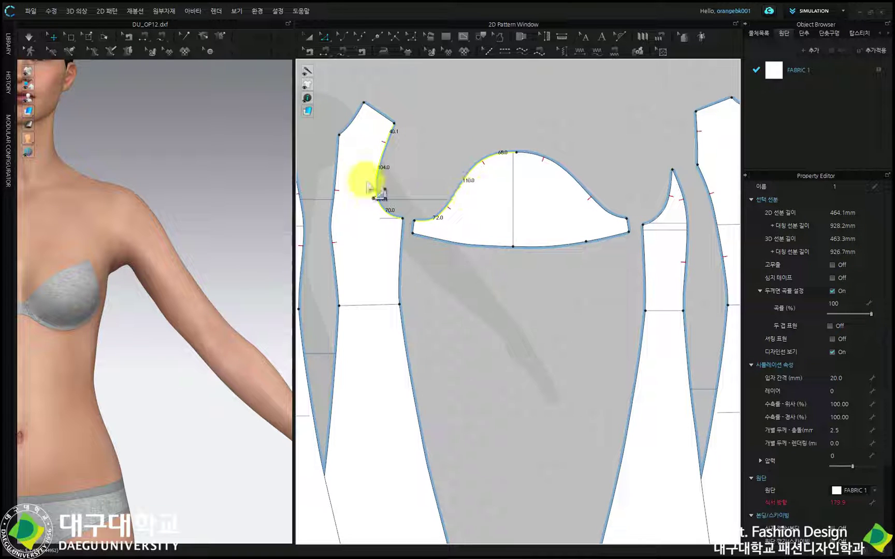
click(426, 160)
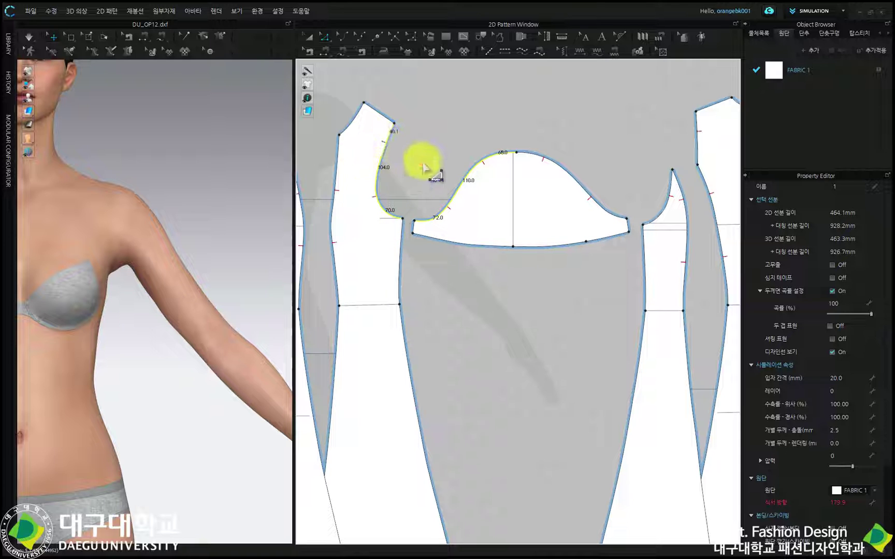
- Turn on elastic for the front armhole line and the armhole lines of the two back pieces
click(387, 145)
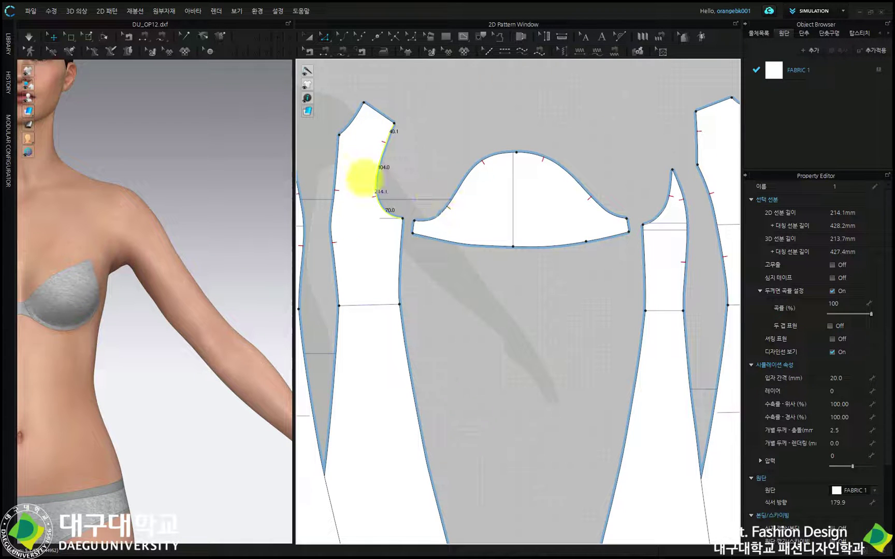
click(699, 147)
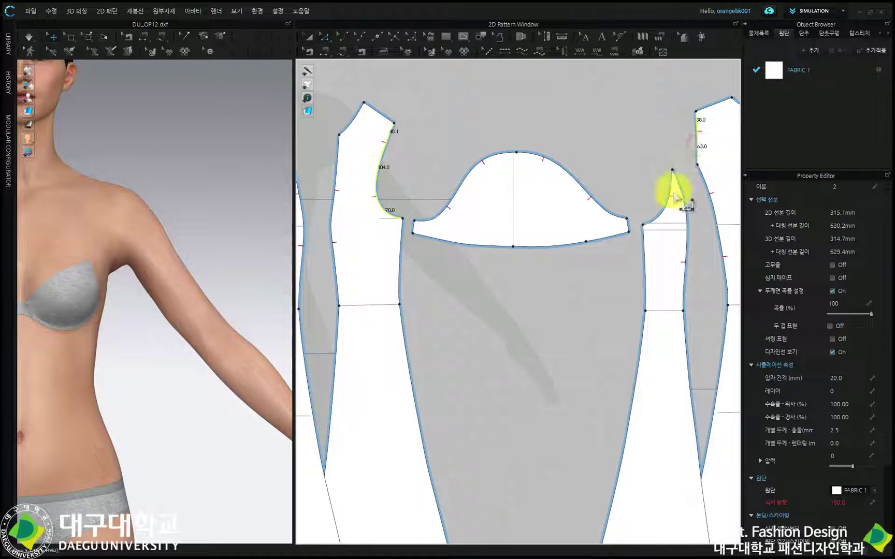
shift+click(672, 189)
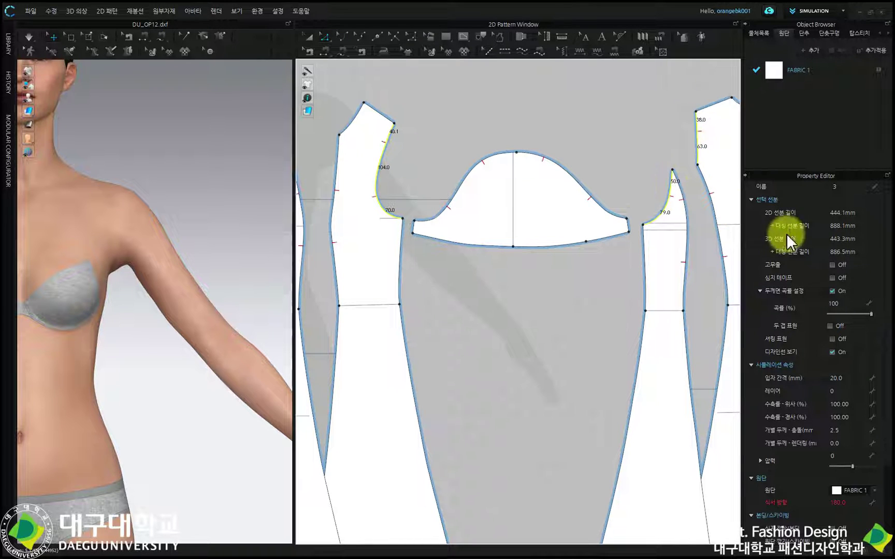
click(832, 264)
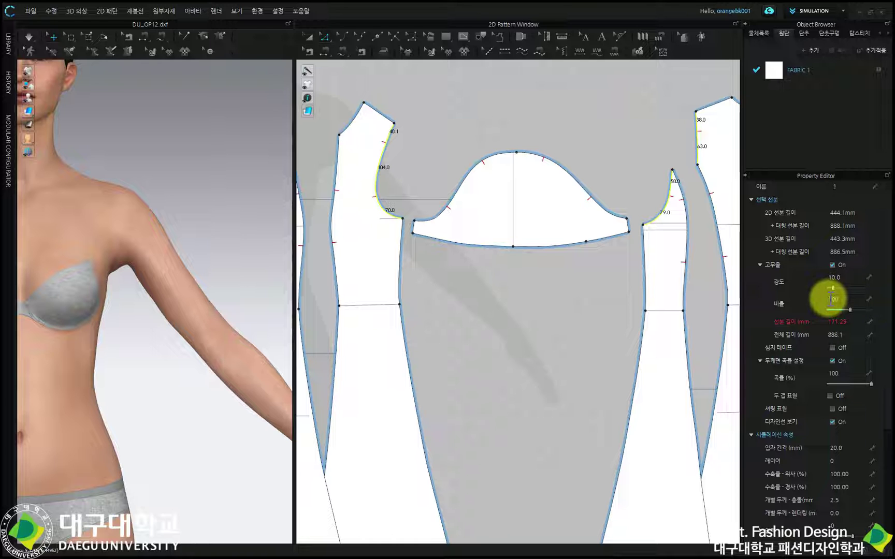
scroll(594, 224, down, 3)
click(599, 157)
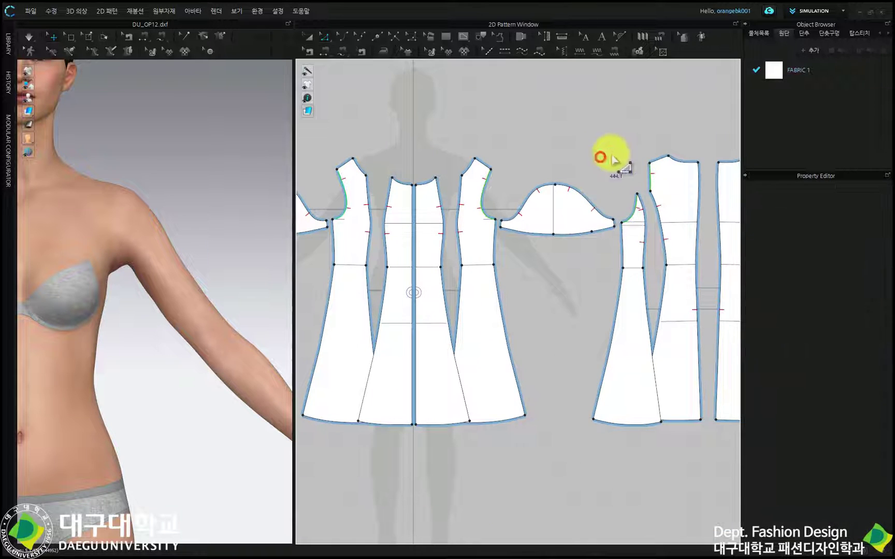
scroll(642, 170, up, 4)
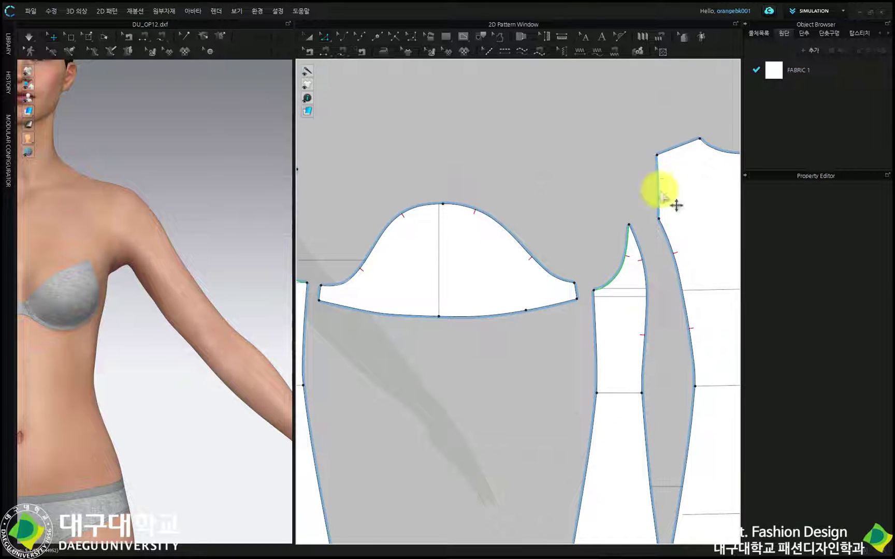
scroll(619, 267, down, 5)
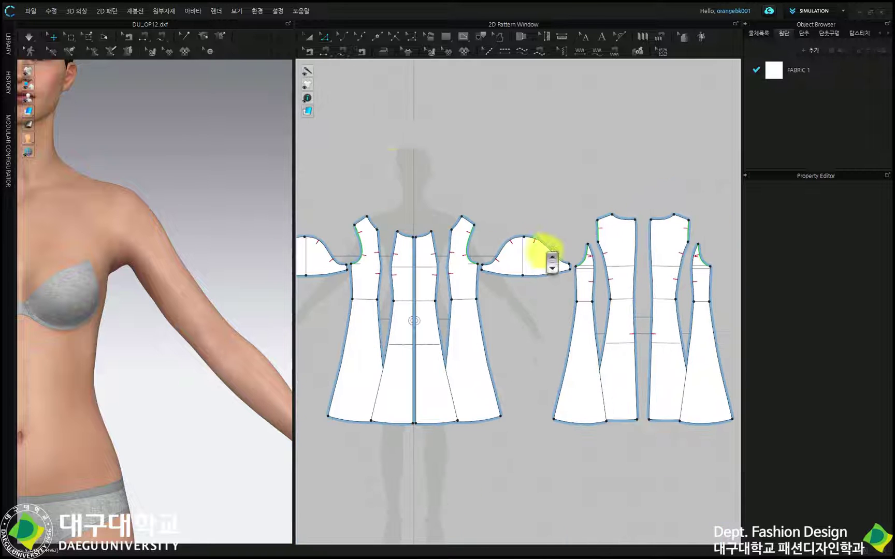
- Enlarge the 3D window and rearrange all pattern pieces around the avatar to match their 2D layout
click(311, 37)
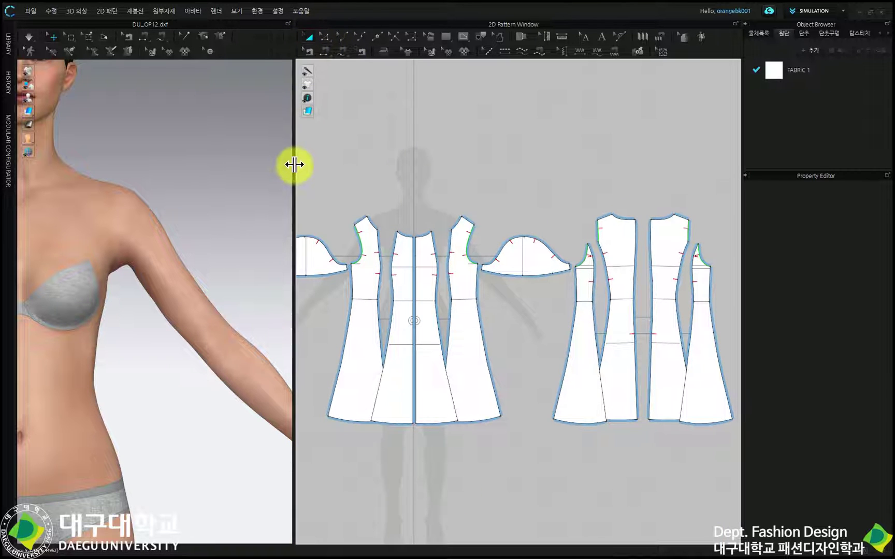
drag(294, 164, 519, 192)
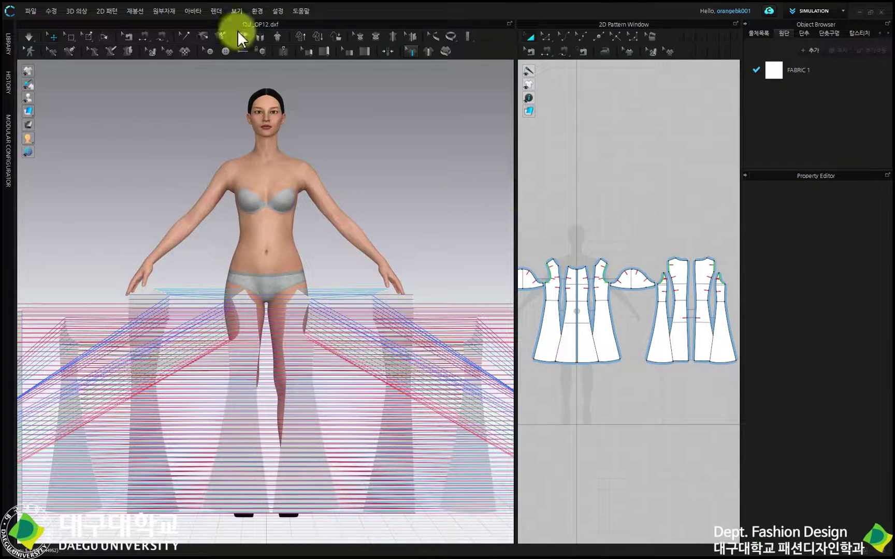
click(241, 36)
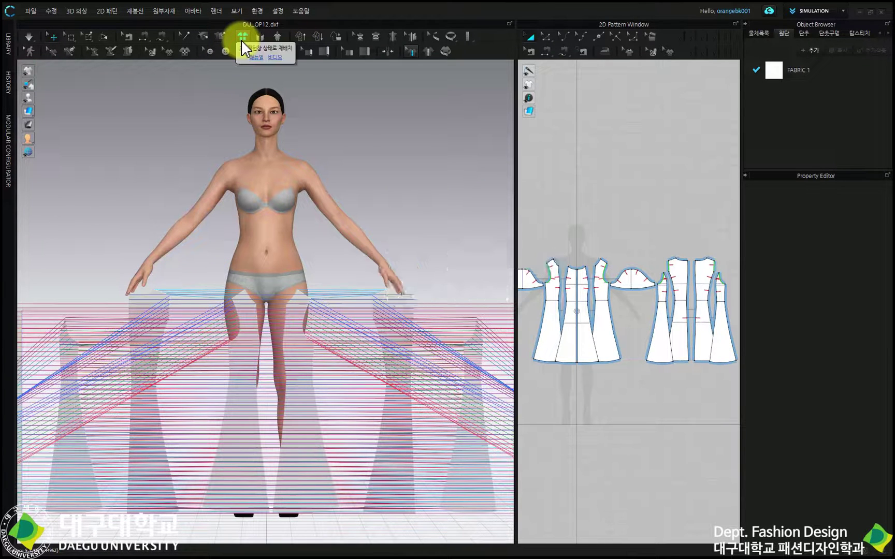
click(242, 37)
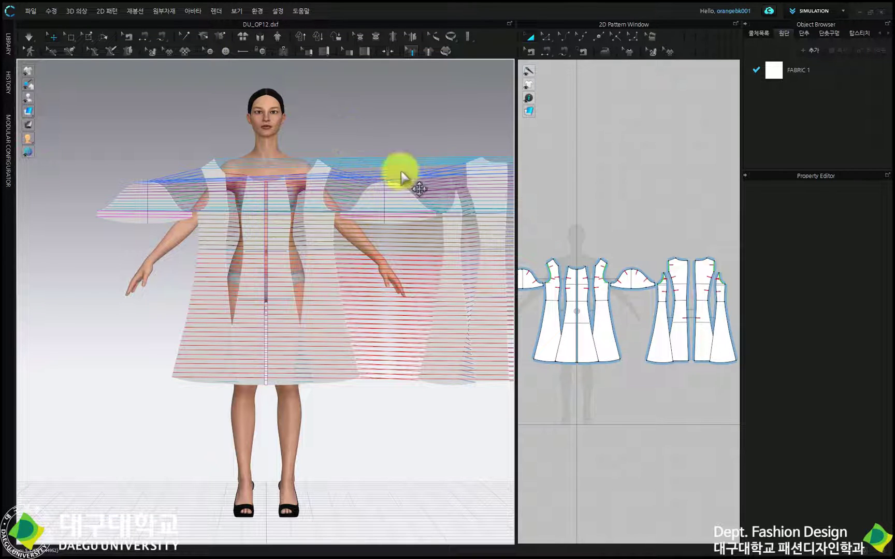
- Flip the four back bodice pieces so their outer side faces backward in 3D
click(638, 236)
drag(637, 235, 772, 381)
scroll(422, 275, down, 3)
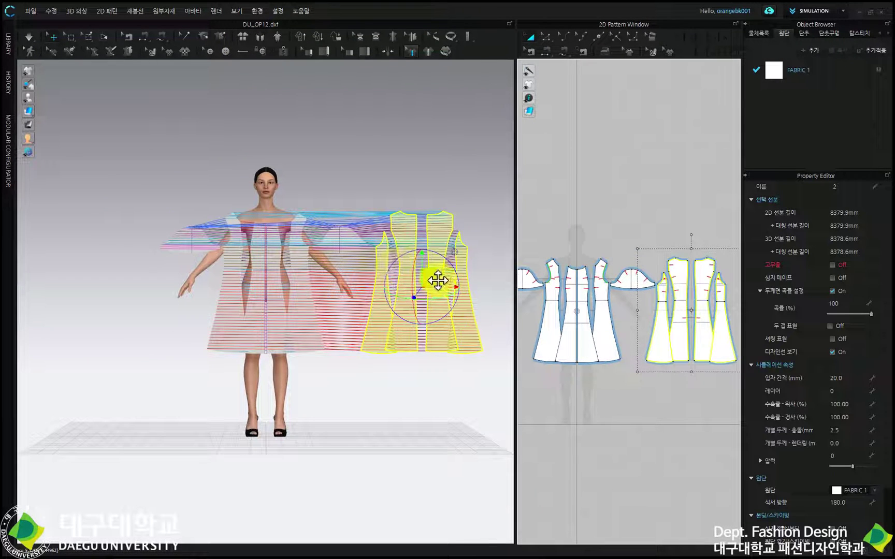
right_click(437, 279)
click(480, 222)
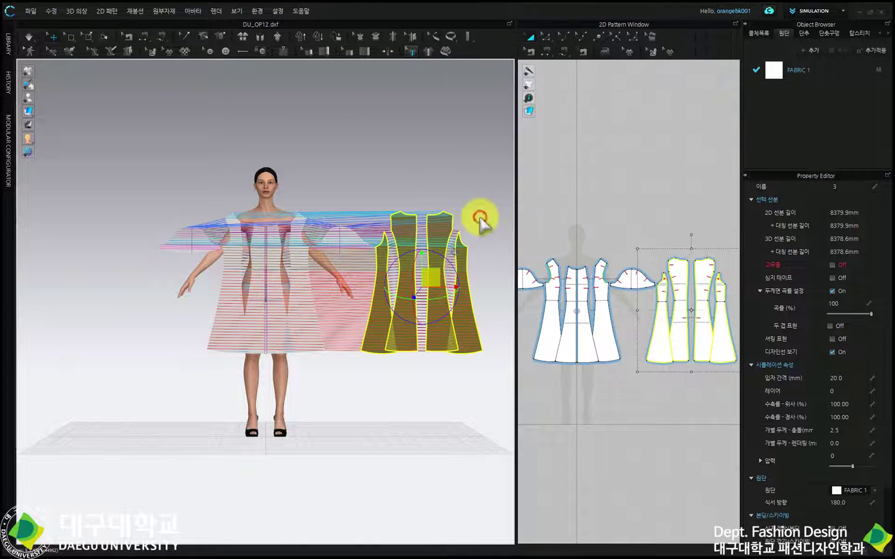
- Move the four back pieces behind the avatar and centre them on its back
key(4)
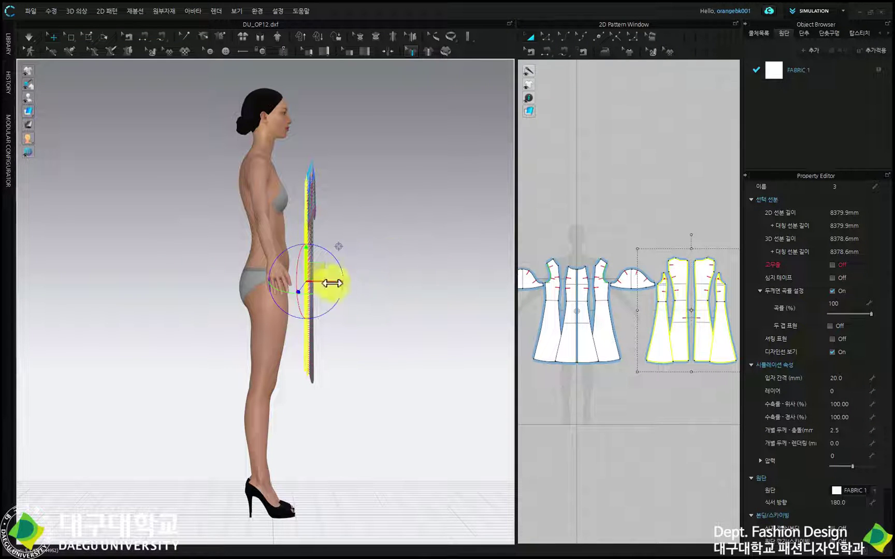
drag(331, 284, 258, 292)
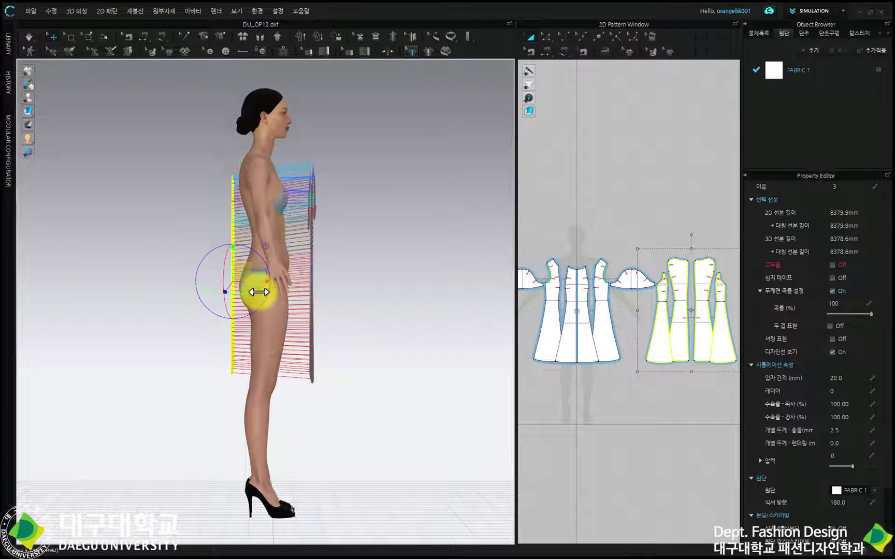
key(8)
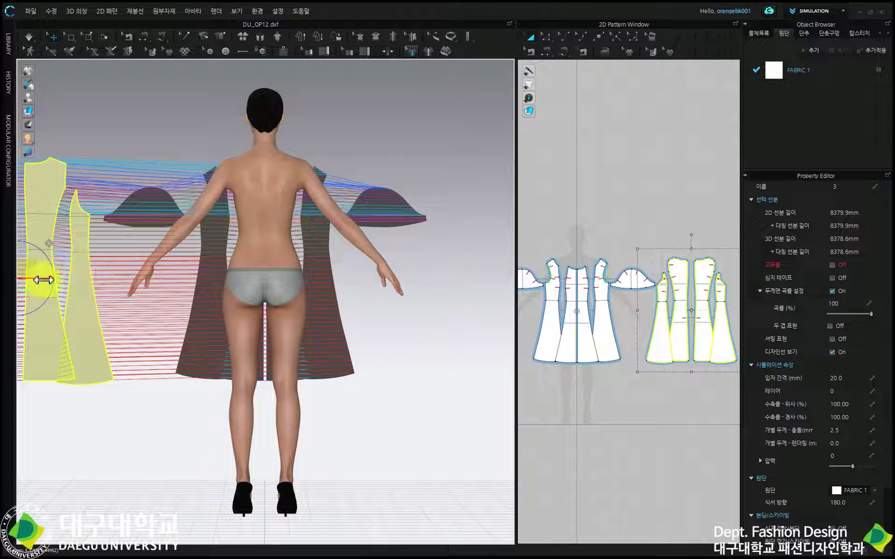
drag(43, 280, 289, 278)
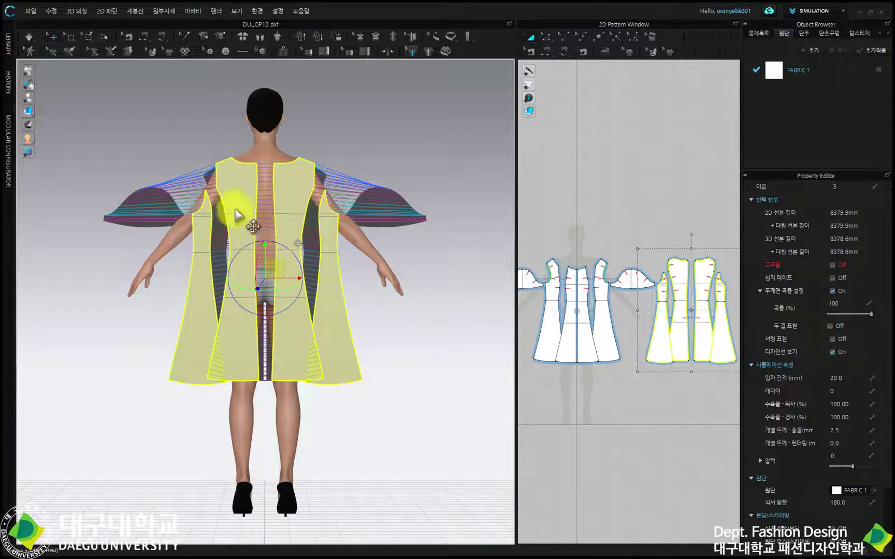
- Close up the back pieces by shifting the centre back panels together and both side back panels inward to meet them
scroll(283, 249, up, 2)
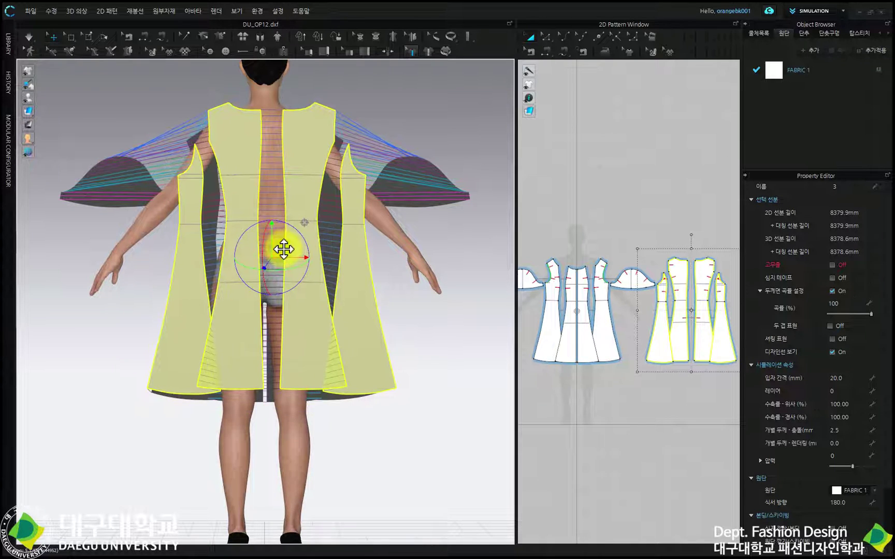
click(379, 104)
click(296, 152)
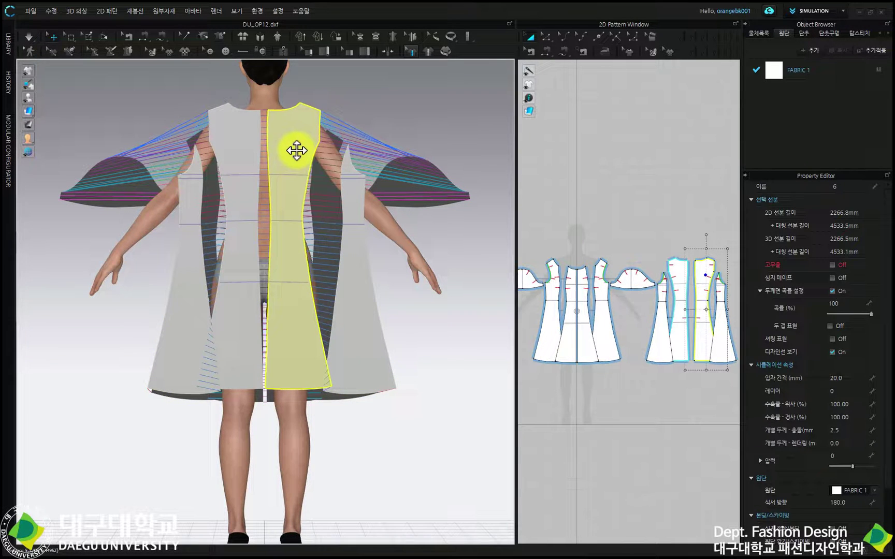
drag(349, 224, 328, 224)
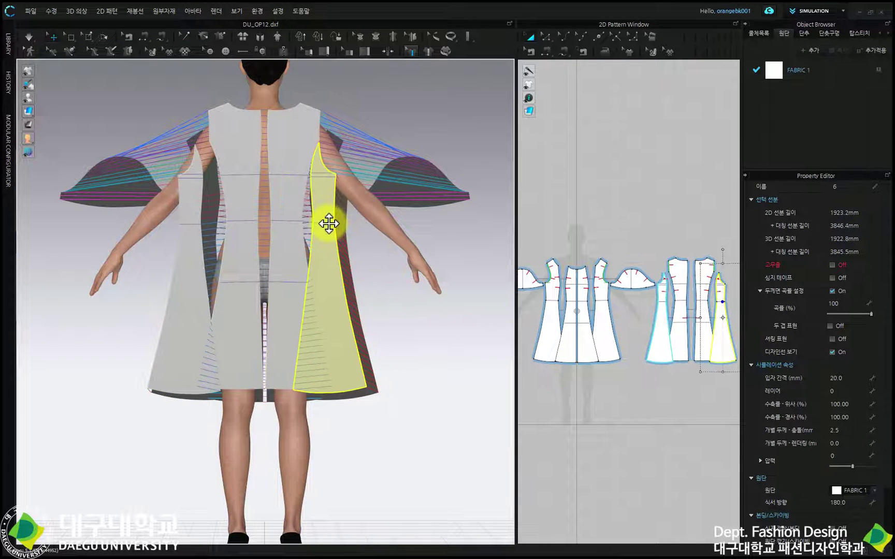
click(205, 264)
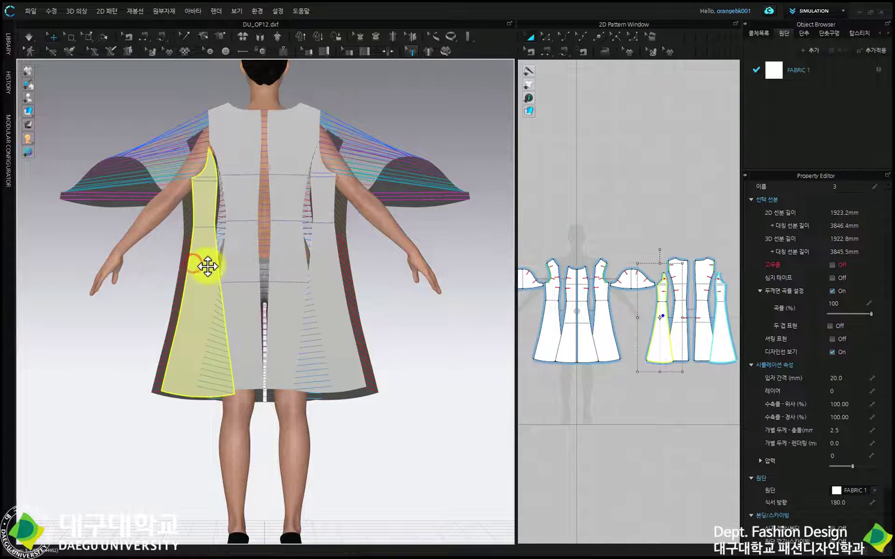
click(315, 242)
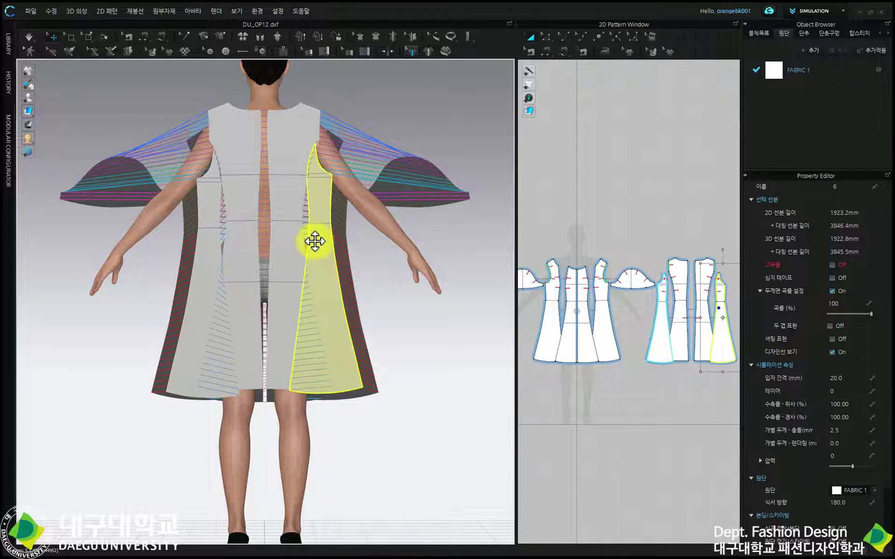
click(214, 233)
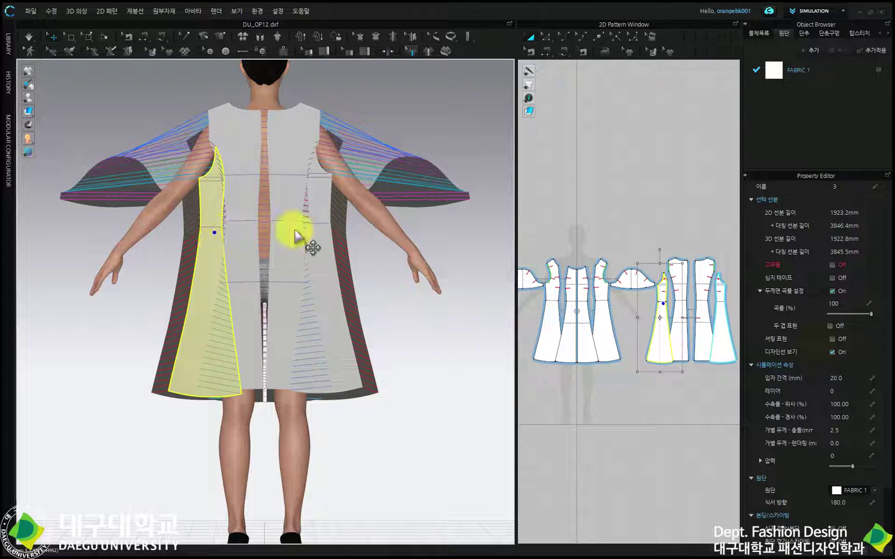
- Move both side back panels slightly forward, closer to the avatar's body than the centre back panels
shift+click(316, 220)
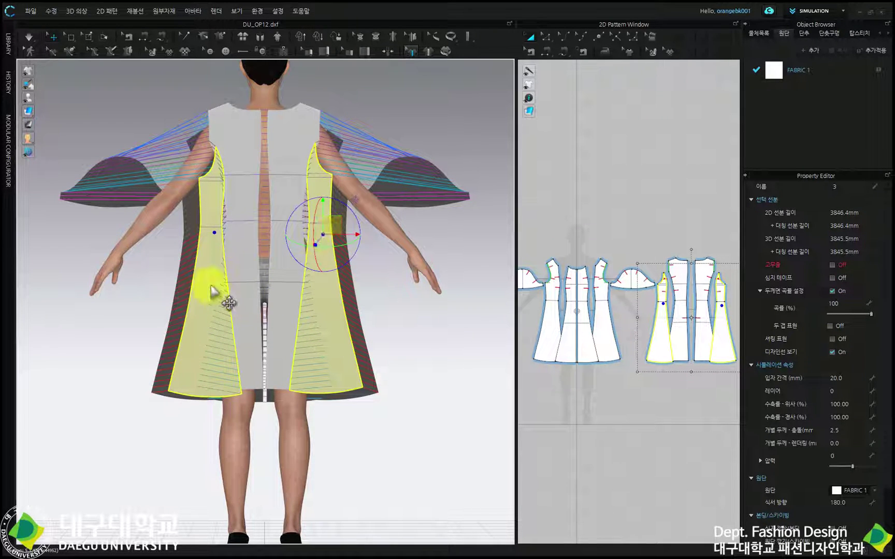
key(4)
scroll(218, 223, up, 4)
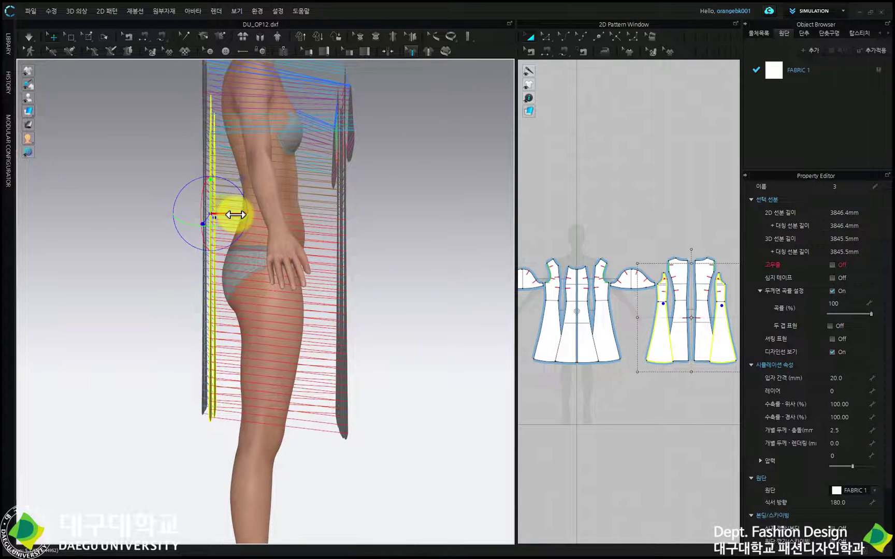
right_drag(230, 210, 331, 295)
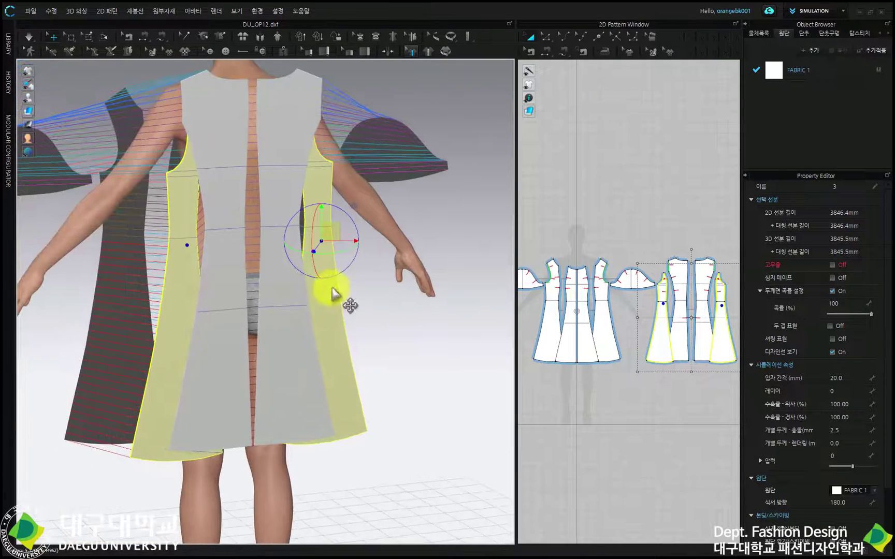
- Move both front side panels inward so their edges meet the centre front panels over the avatar's chest
key(2)
scroll(265, 239, up, 4)
middle_drag(265, 239, 295, 275)
scroll(296, 259, up, 3)
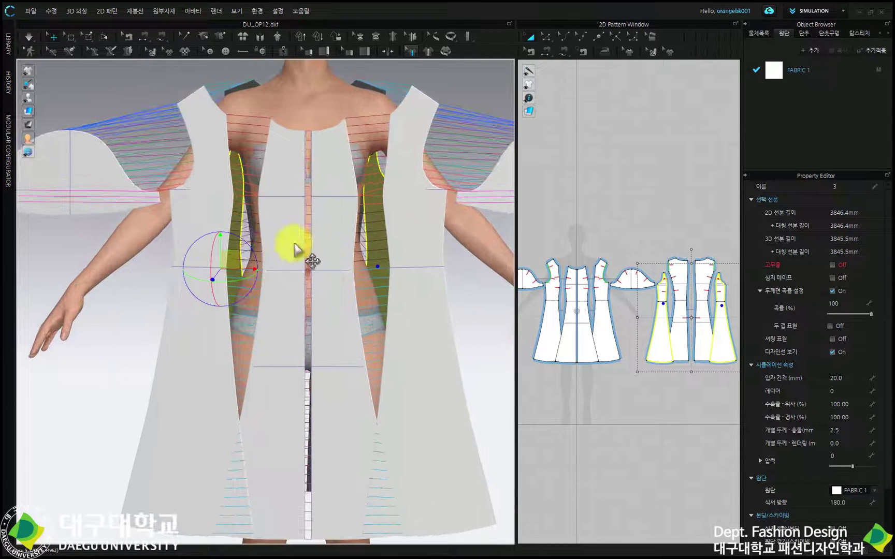
drag(214, 170, 249, 163)
drag(390, 163, 368, 176)
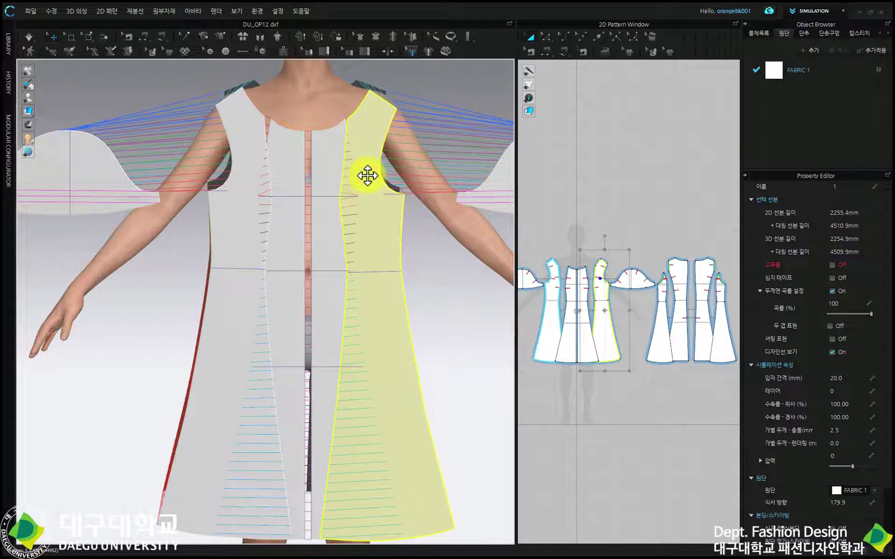
- Move both front side panels slightly back towards the avatar's body, closer than the centre front panels
shift+drag(245, 185, 234, 215)
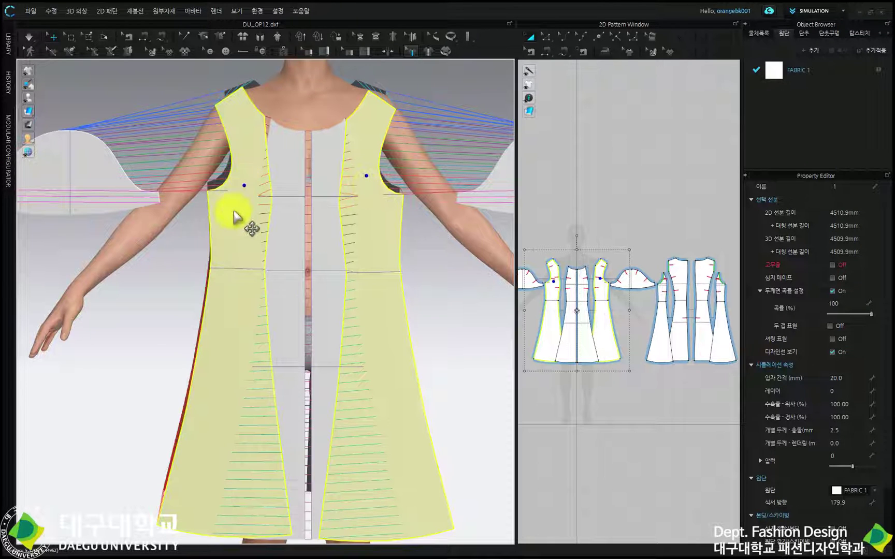
key(4)
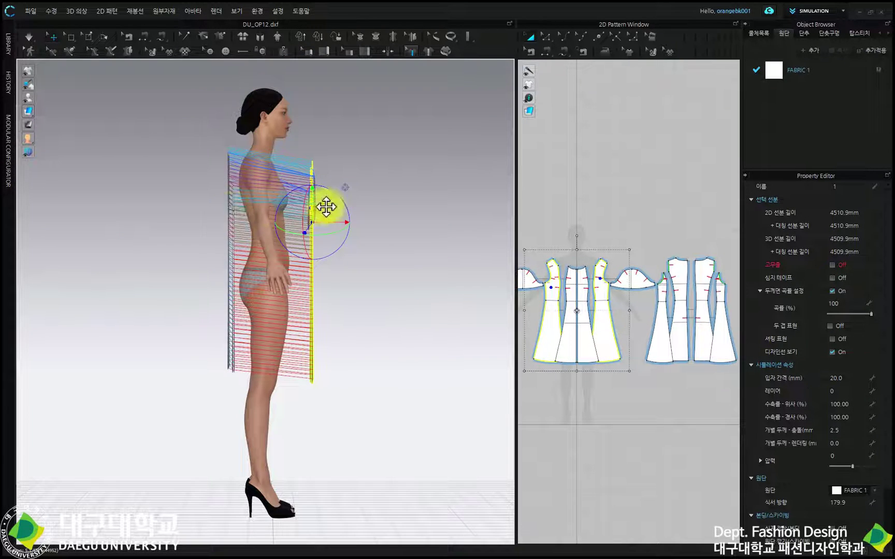
scroll(326, 205, up, 3)
drag(354, 181, 347, 181)
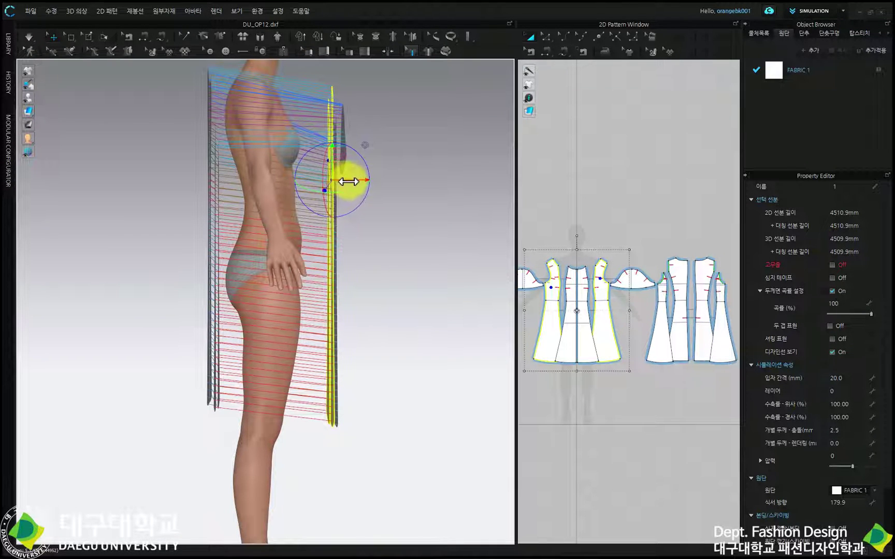
- Add the centre front panels to the selection, raise all four front pieces slightly and bring them closer to the avatar's body
shift+click(570, 283)
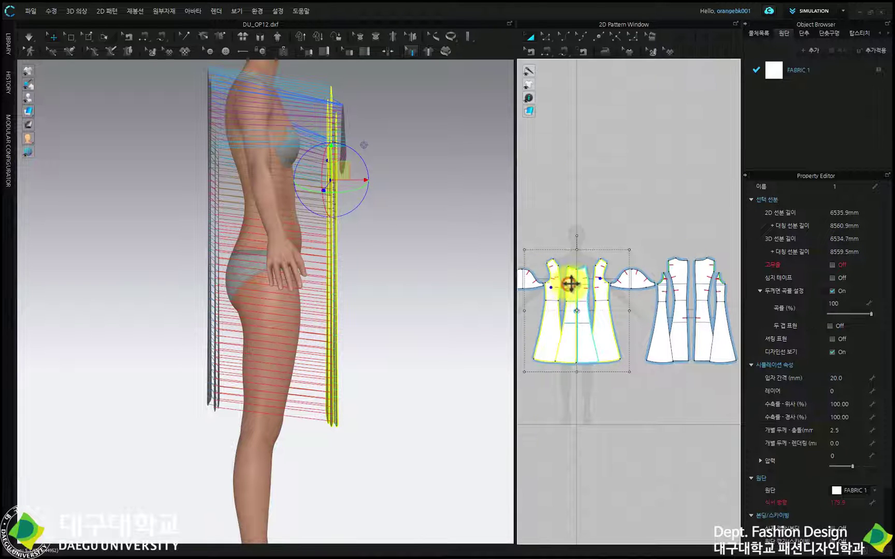
scroll(507, 299, down, 3)
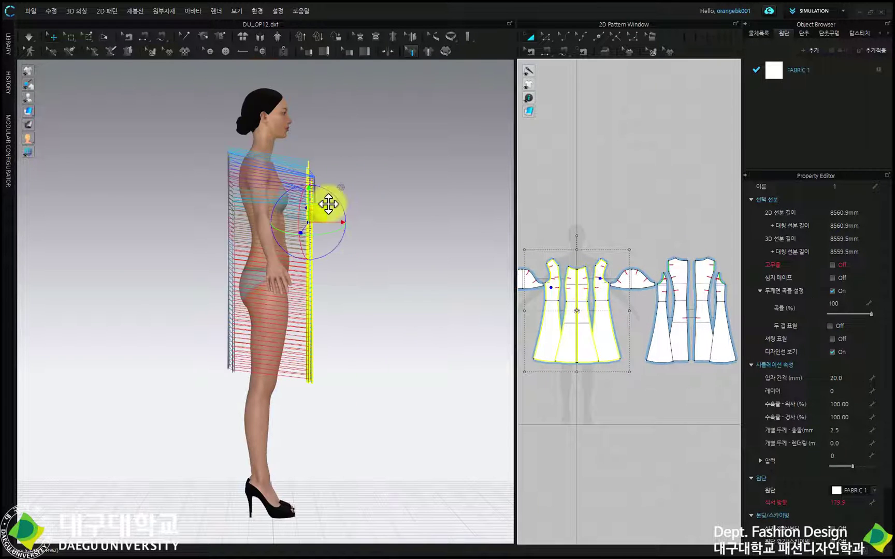
key(2)
drag(242, 213, 244, 202)
key(4)
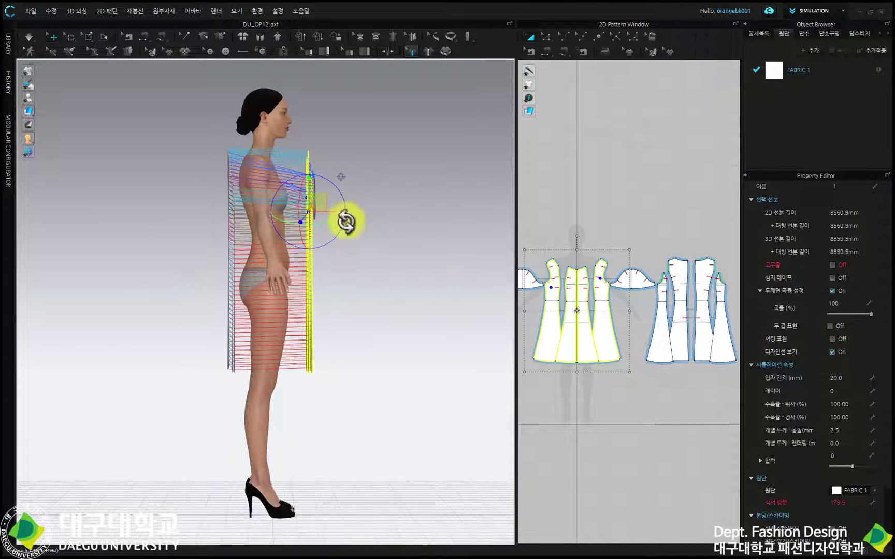
drag(332, 213, 320, 218)
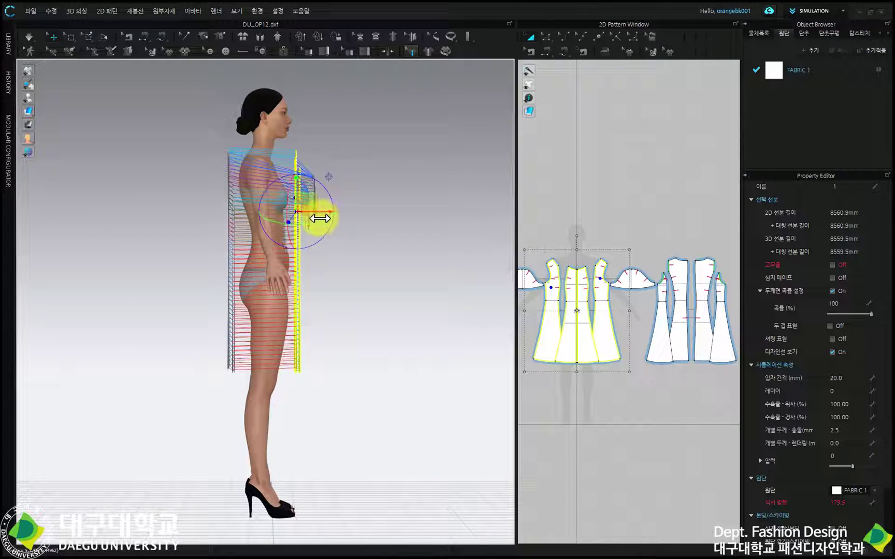
- Show the avatar's arrangement points and wrap the sleeve pieces around the upper arms at the outer upper-arm point
key(2)
scroll(324, 220, up, 5)
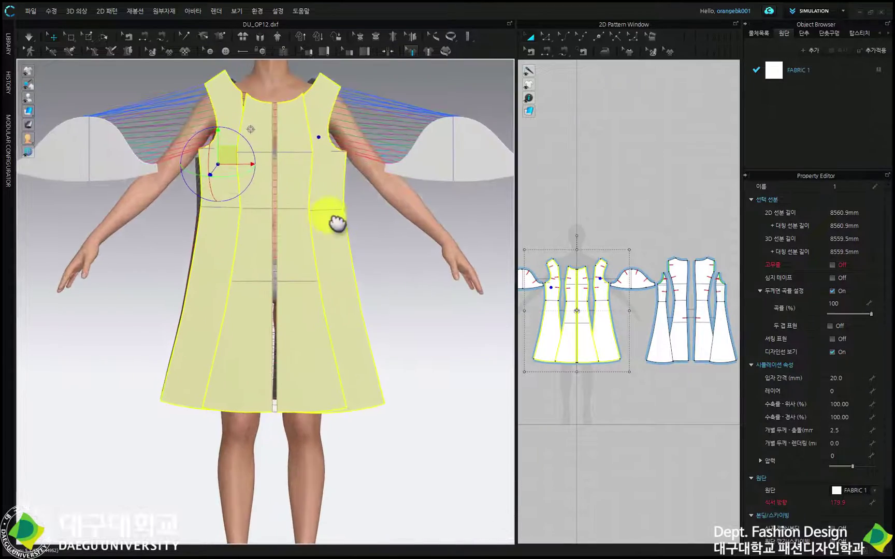
mouse_move(347, 257)
right_down()
mouse_move(356, 260)
mouse_move(168, 265)
mouse_move(269, 285)
mouse_move(423, 250)
mouse_move(211, 259)
mouse_move(300, 273)
mouse_move(359, 259)
right_up()
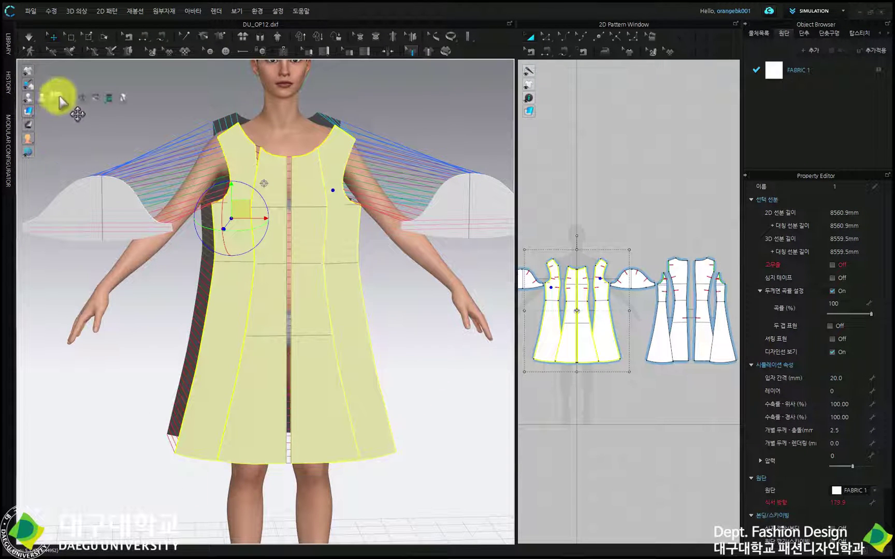
click(58, 99)
click(156, 92)
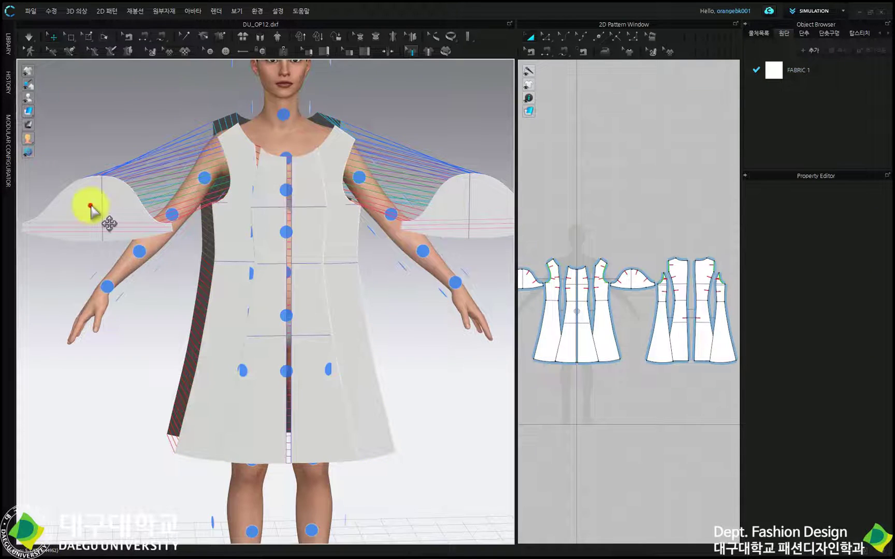
click(92, 228)
right_drag(94, 230, 212, 304)
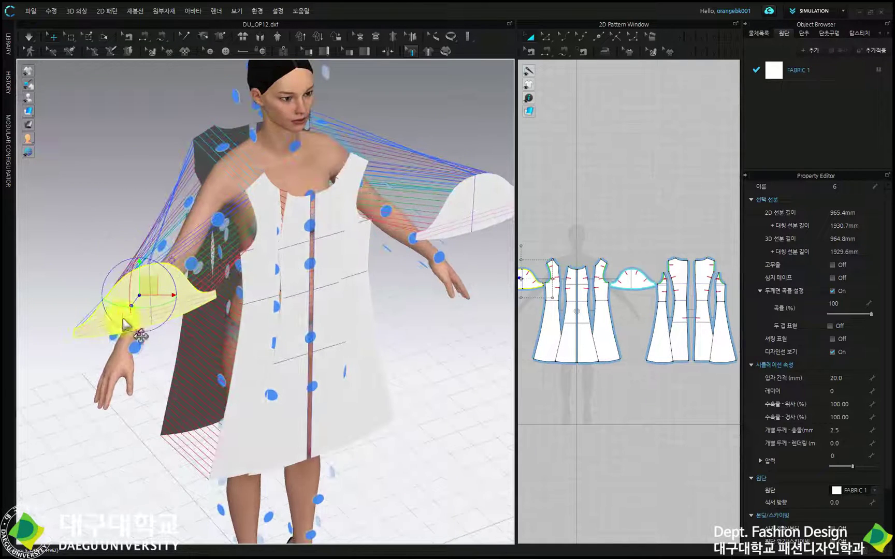
click(190, 202)
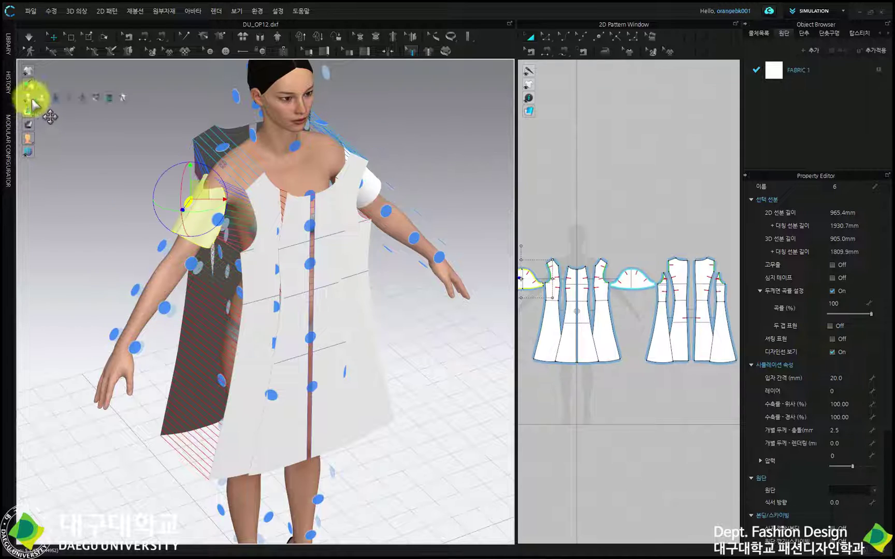
- Hide the arrangement points and run the simulation to drape the sewn dress on the avatar
right_drag(176, 192, 158, 171)
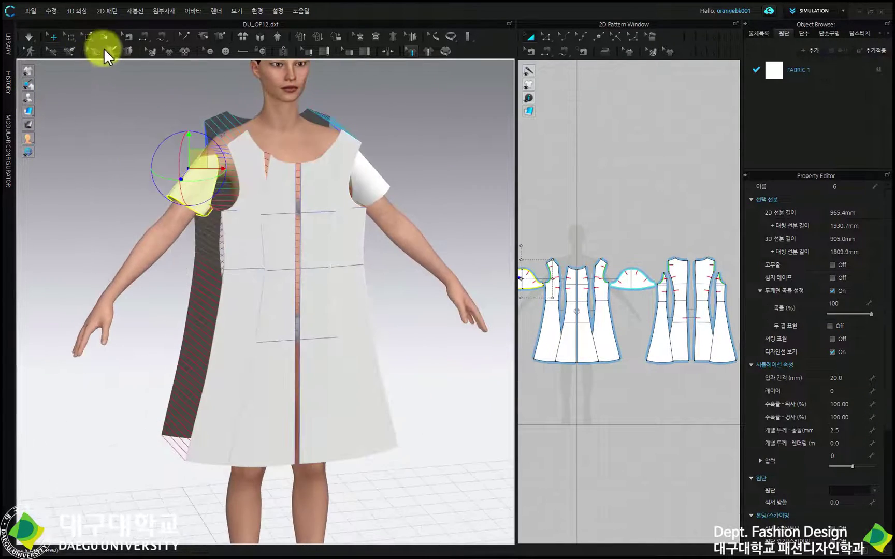
click(29, 37)
click(29, 36)
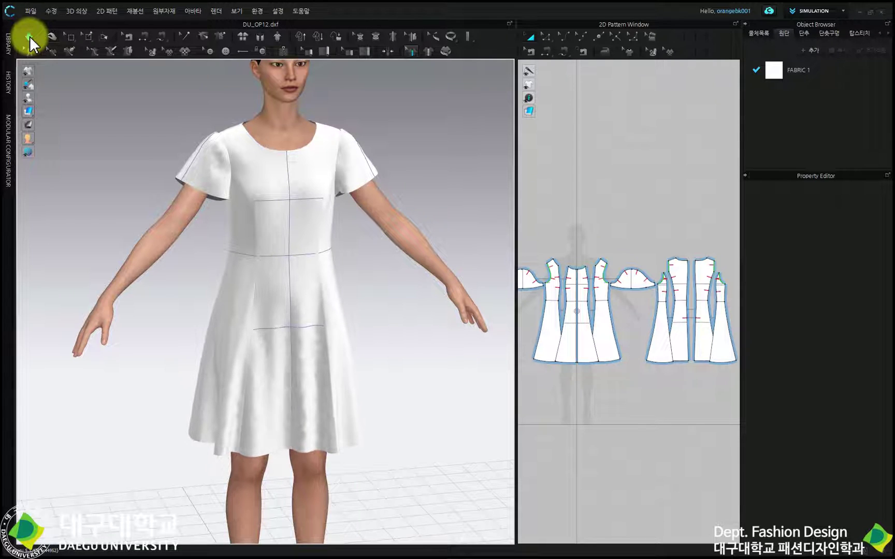
- Resume the simulation, tug the two centre back panels and a sleeve cap to settle the fabric, and stop simulating
scroll(300, 126, up, 5)
right_drag(301, 178, 236, 152)
click(29, 37)
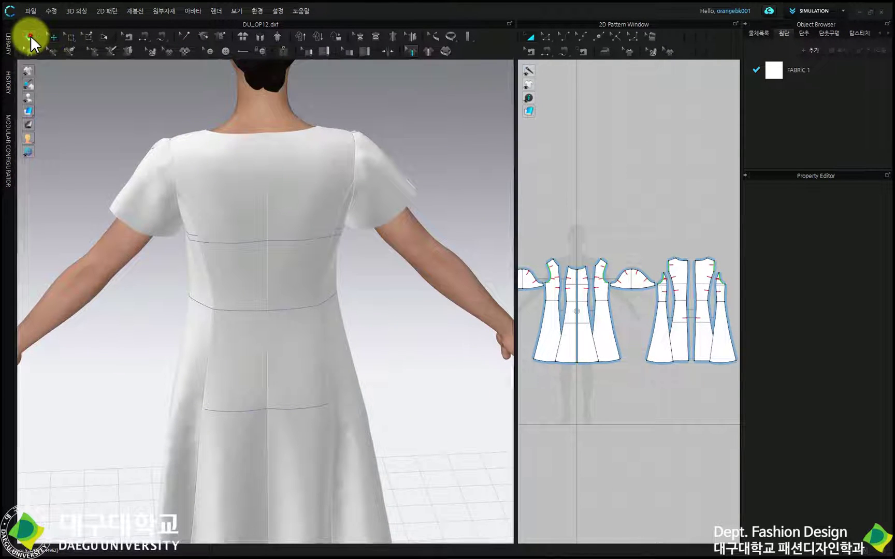
click(193, 159)
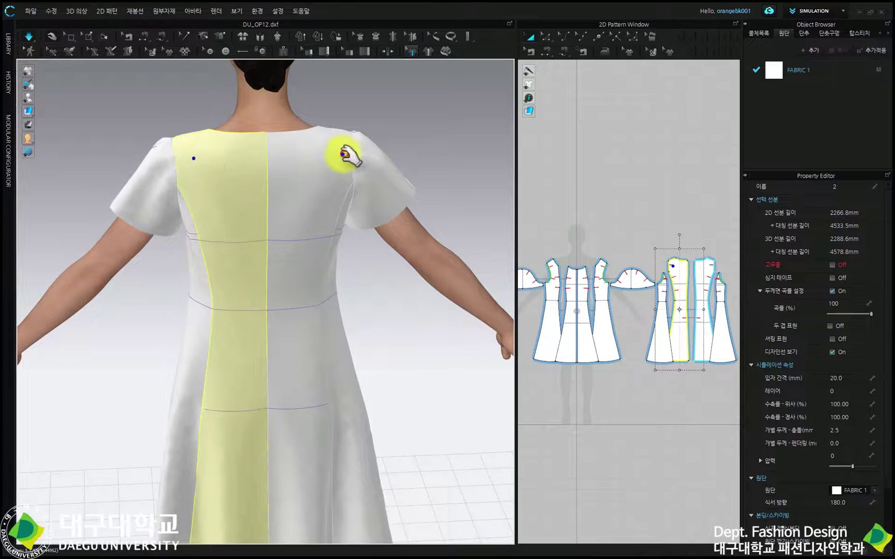
click(328, 154)
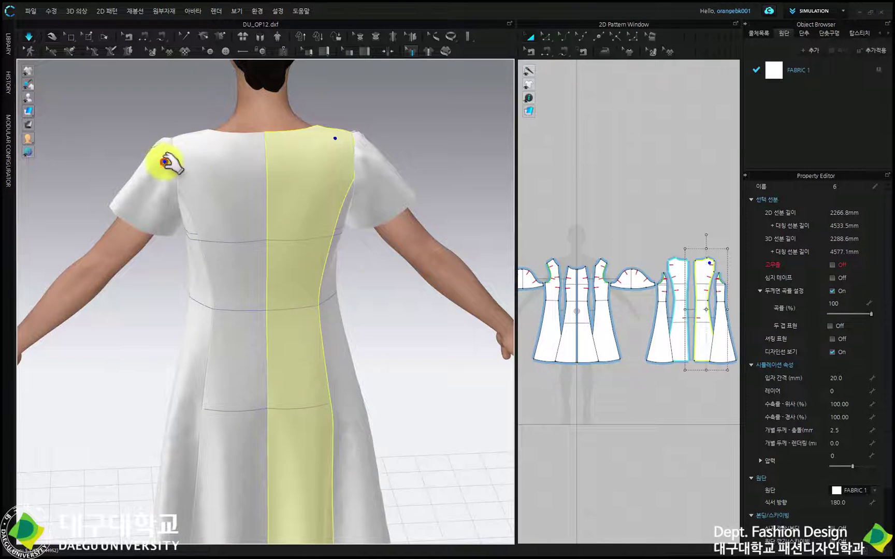
click(164, 162)
right_drag(186, 174, 252, 188)
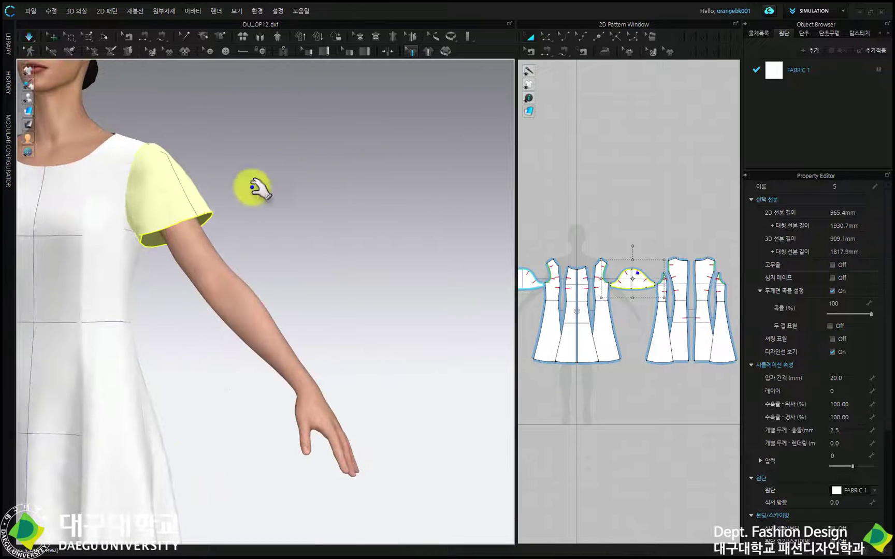
key(2)
key(space)
- Widen the 2D pattern window and frame the front bodice panels beside a close view of the dress's neckline
scroll(251, 161, up, 4)
middle_drag(249, 144, 250, 277)
scroll(251, 277, up, 3)
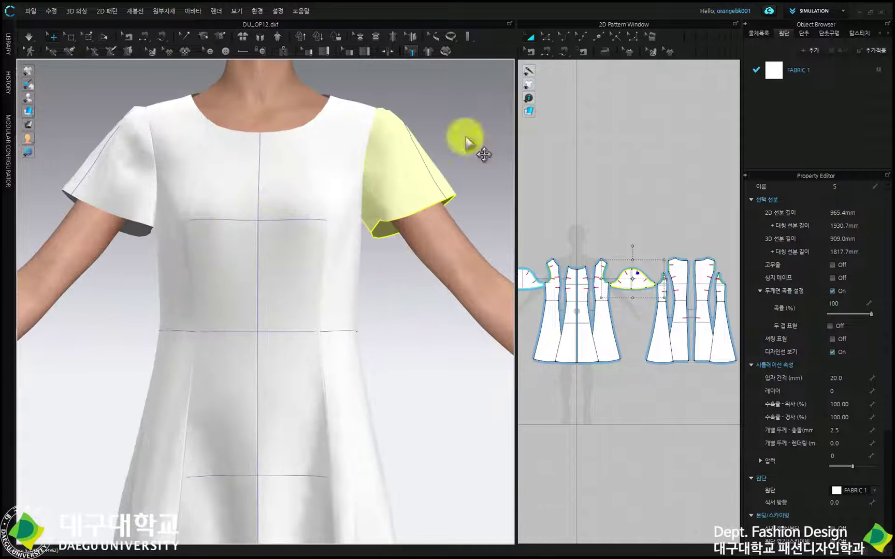
scroll(310, 132, down, 2)
middle_drag(307, 130, 285, 214)
scroll(285, 214, down, 1)
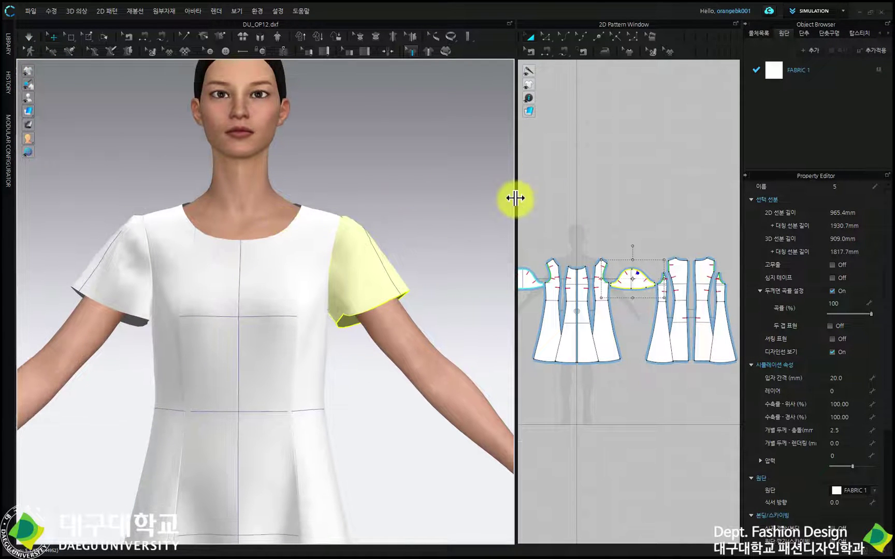
drag(515, 198, 345, 225)
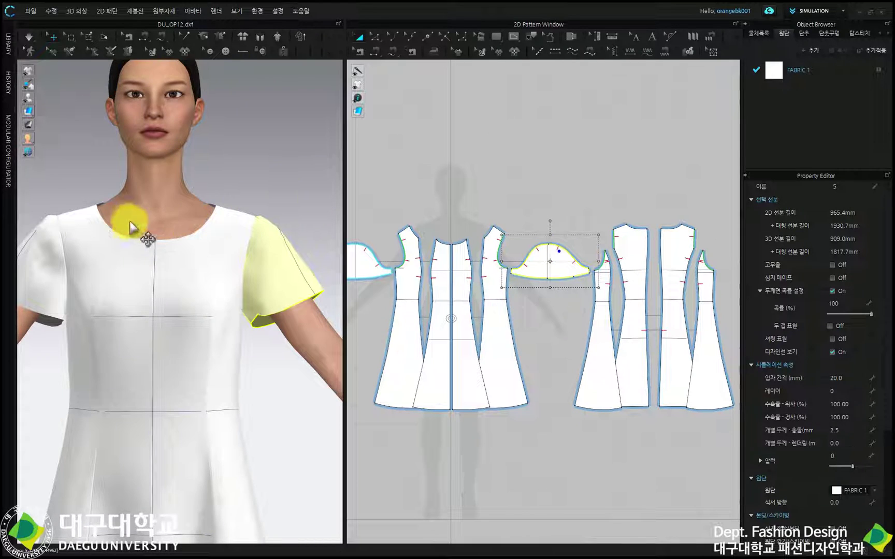
scroll(130, 223, up, 2)
middle_drag(157, 201, 180, 197)
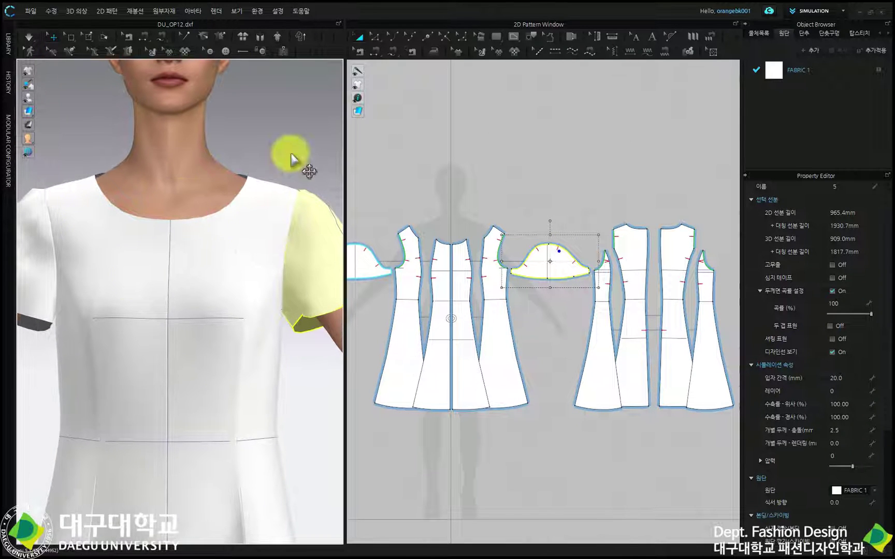
scroll(455, 229, up, 2)
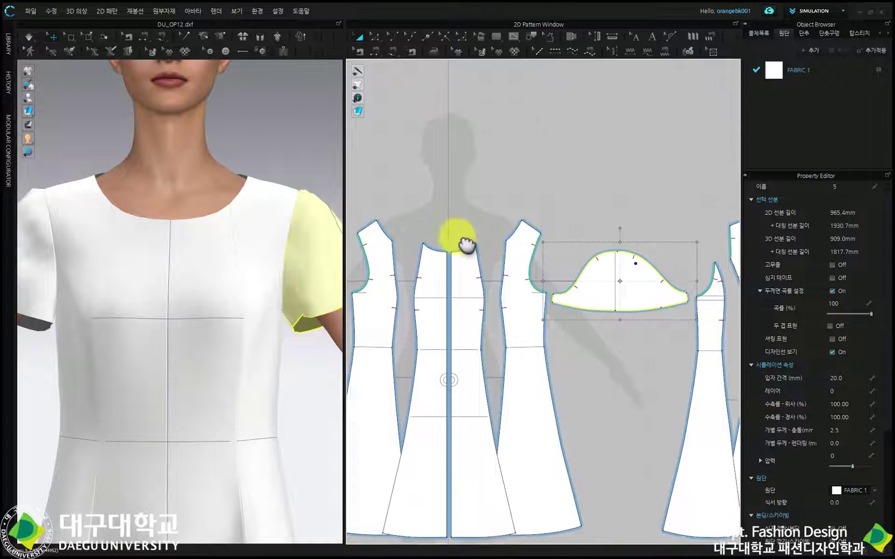
middle_drag(465, 243, 509, 200)
scroll(517, 230, up, 2)
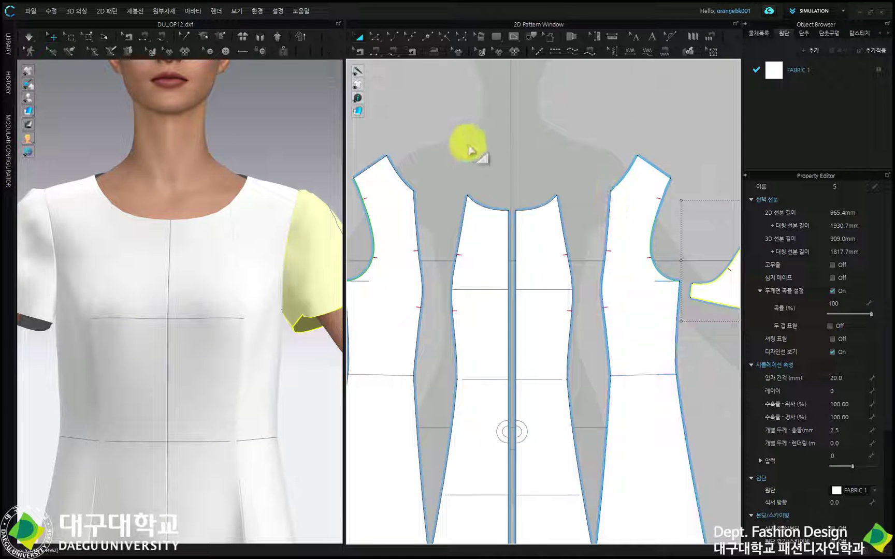
- Create one extended internal line 40 mm inside the centre front neckline and check where it meets the panel's side seam
click(374, 37)
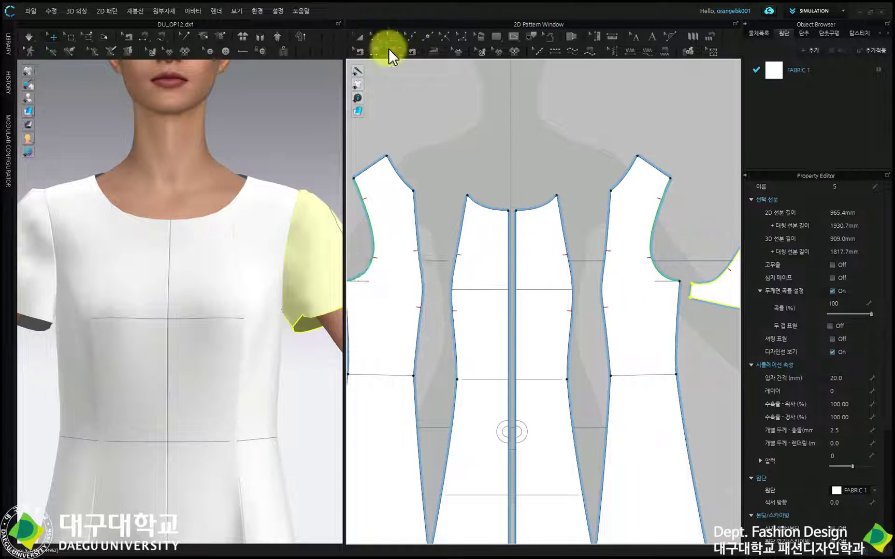
click(529, 166)
click(529, 208)
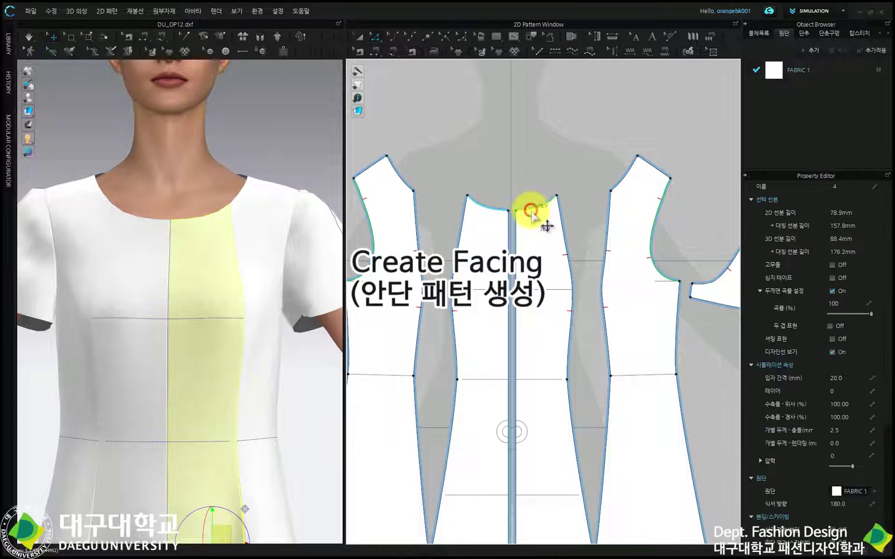
right_click(531, 210)
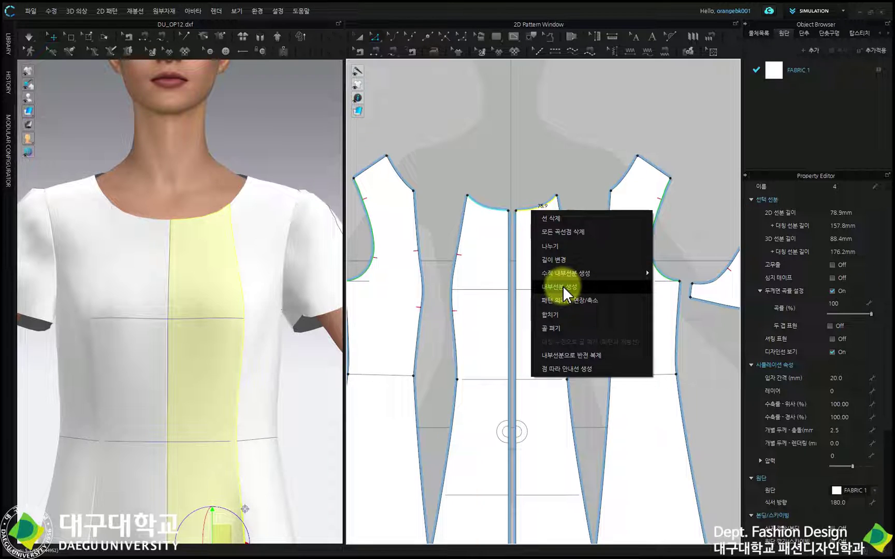
click(568, 288)
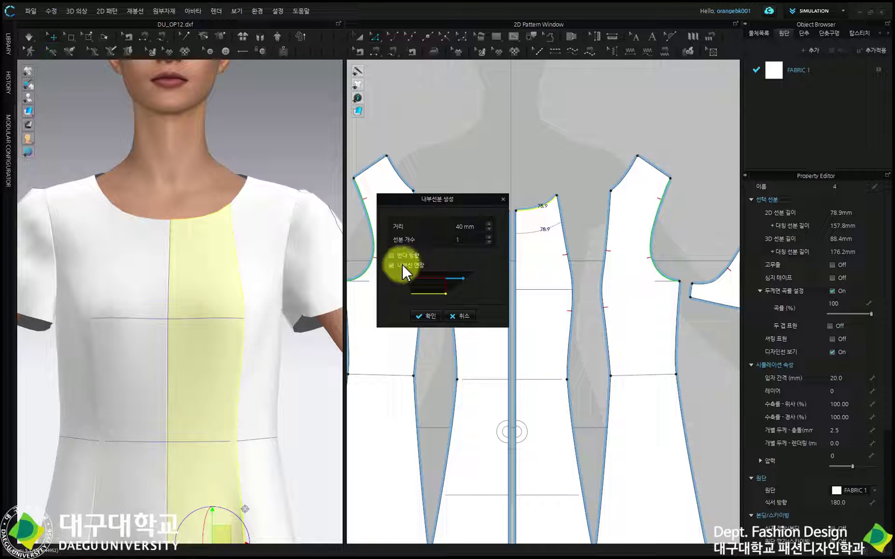
click(429, 317)
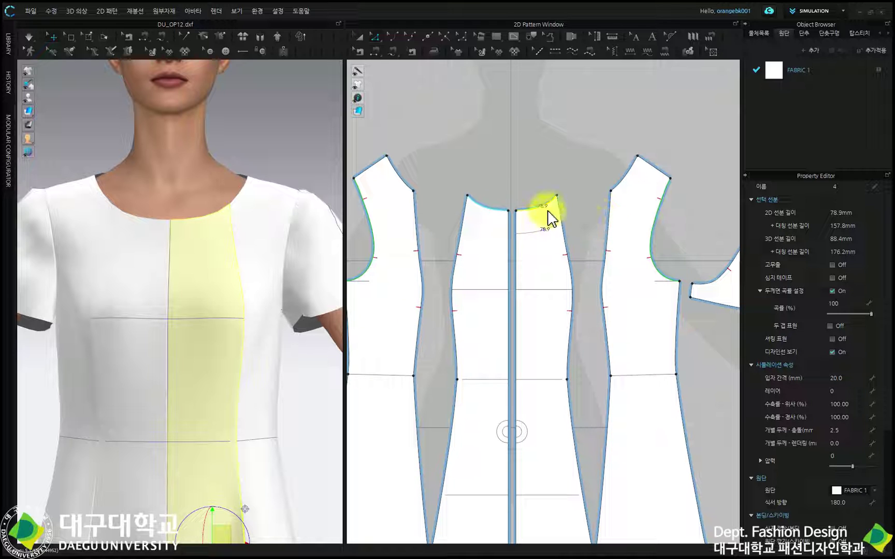
click(534, 228)
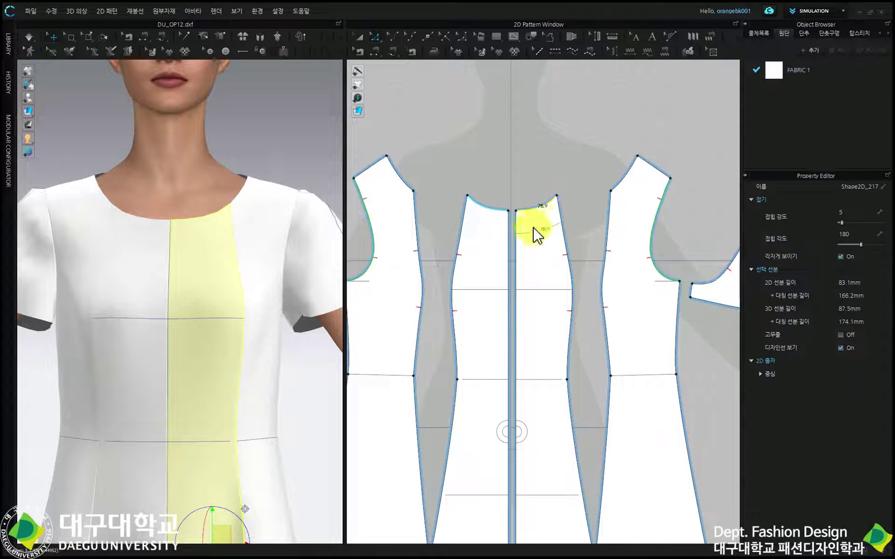
scroll(575, 240, up, 4)
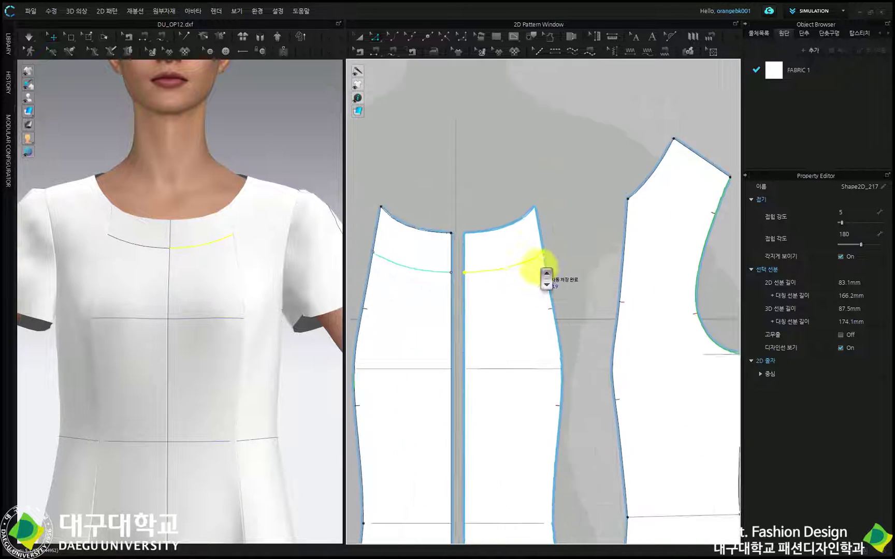
scroll(540, 266, up, 3)
click(572, 232)
scroll(500, 264, down, 2)
click(500, 264)
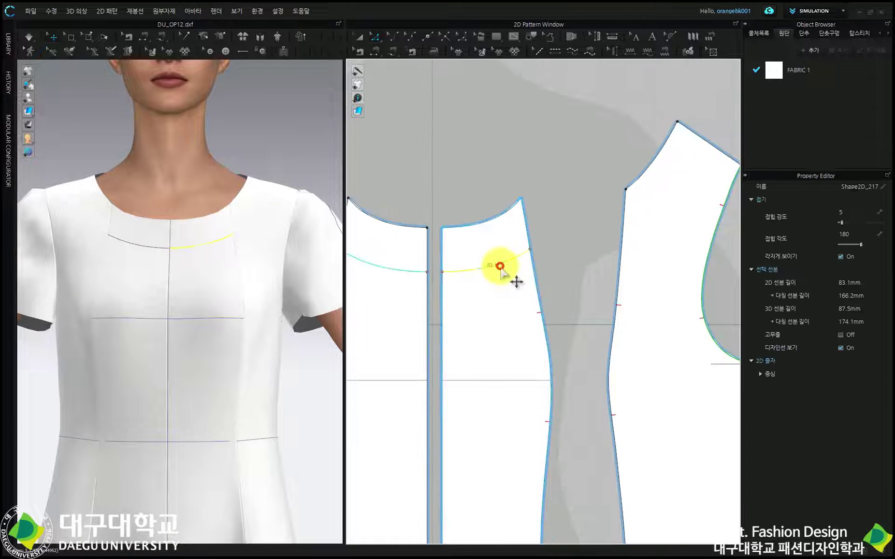
- Create one extended internal line 40 mm inside the front side panel's neckline
click(642, 176)
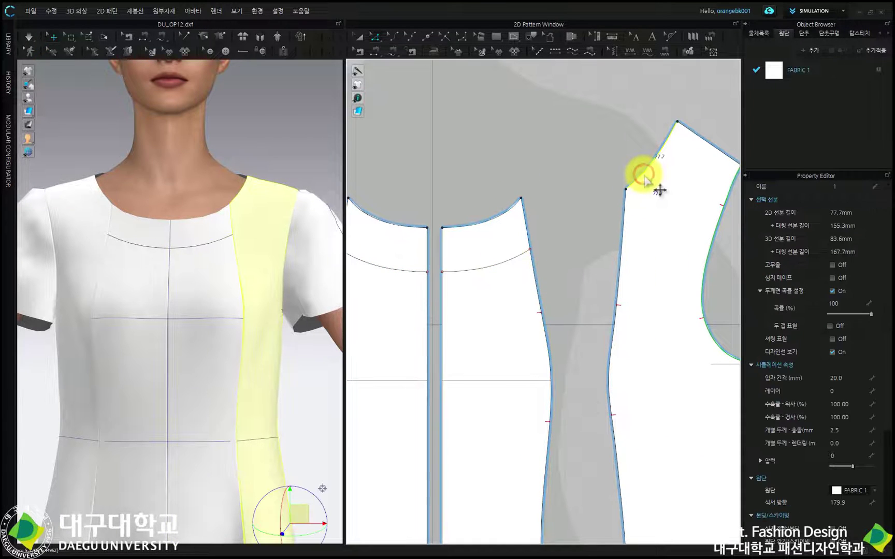
right_click(644, 178)
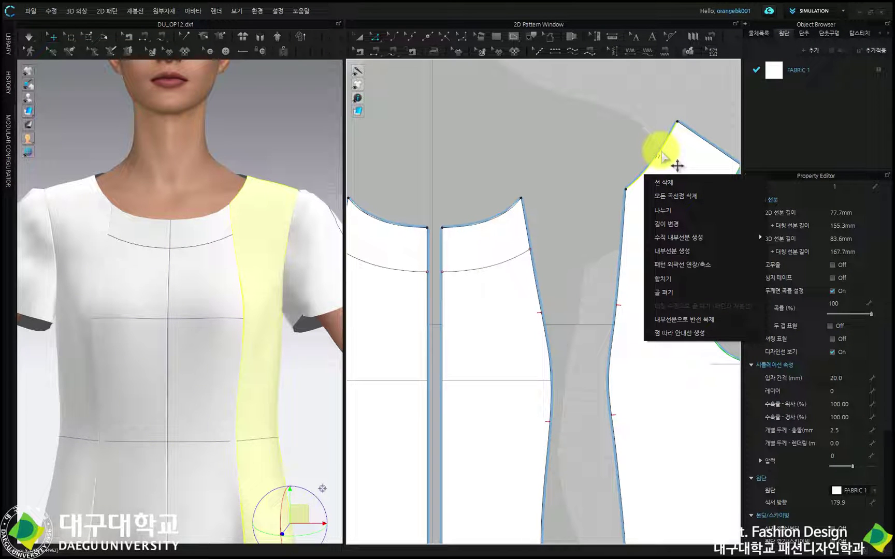
click(667, 250)
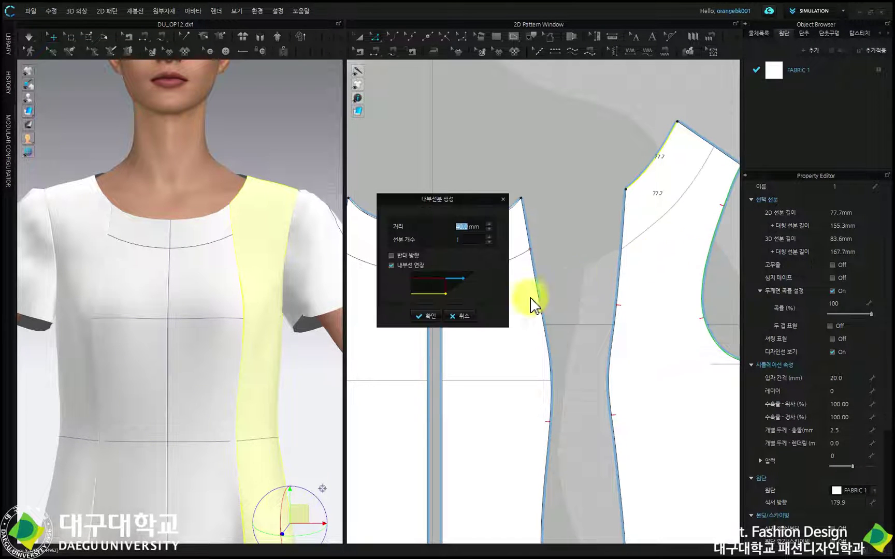
click(430, 317)
scroll(425, 315, down, 5)
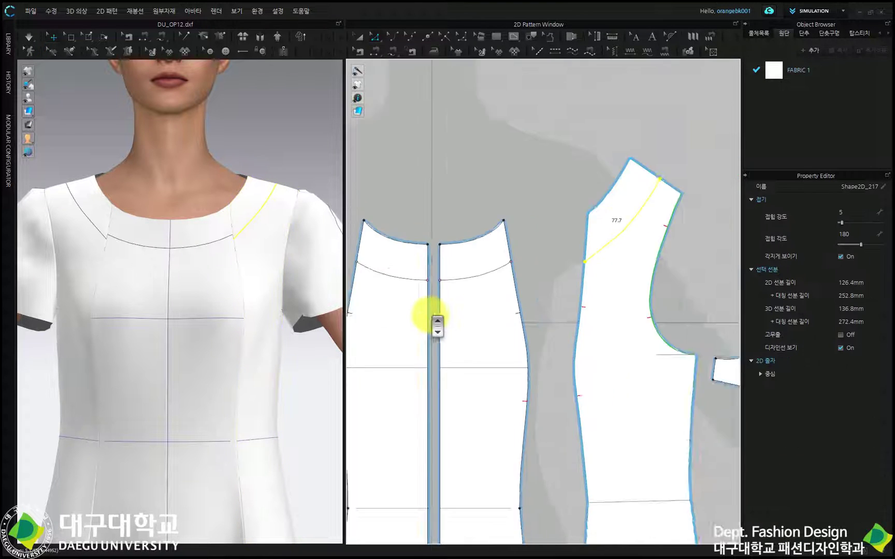
- Create one extended internal line 40 mm inside the centre back panel's neckline
scroll(681, 275, up, 6)
click(638, 292)
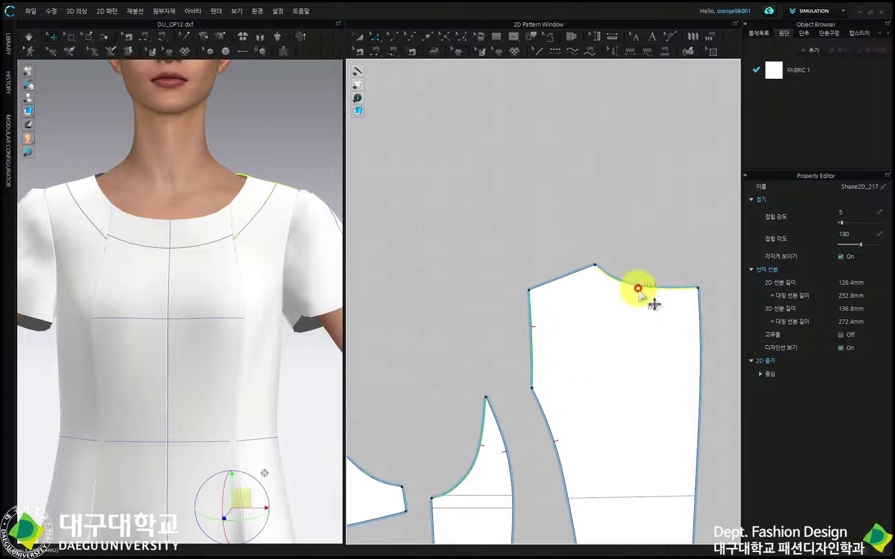
right_click(637, 288)
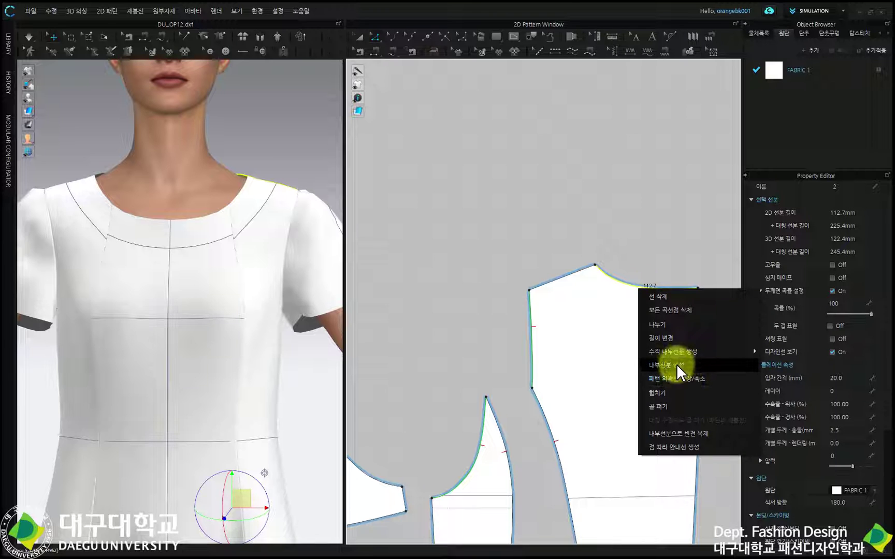
click(677, 365)
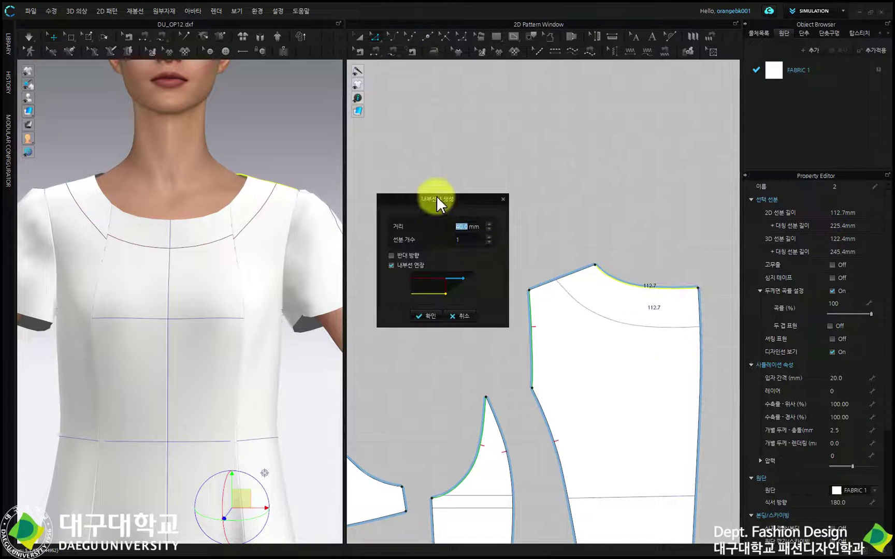
click(424, 317)
- Examine the neckline offset lines across the back and front bodice panels
scroll(626, 295, down, 2)
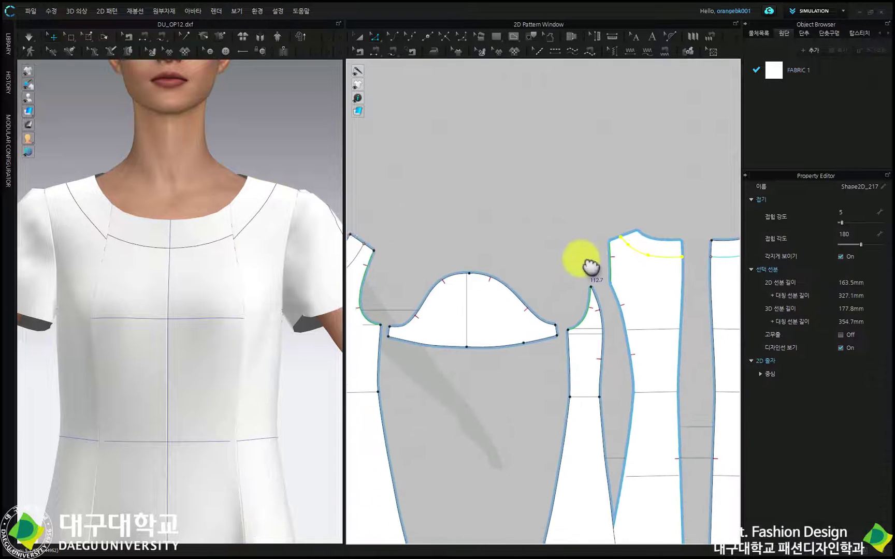
scroll(658, 229, up, 2)
scroll(696, 282, down, 2)
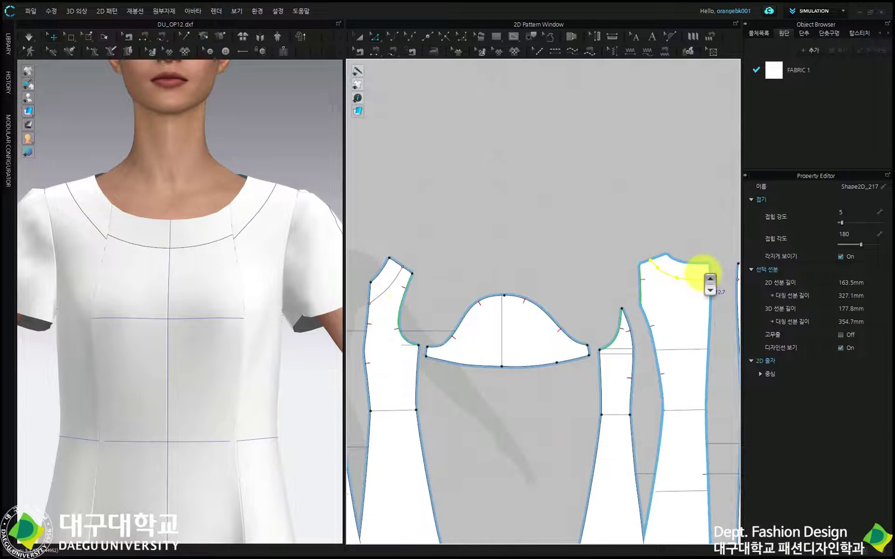
scroll(586, 263, up, 3)
scroll(512, 263, up, 2)
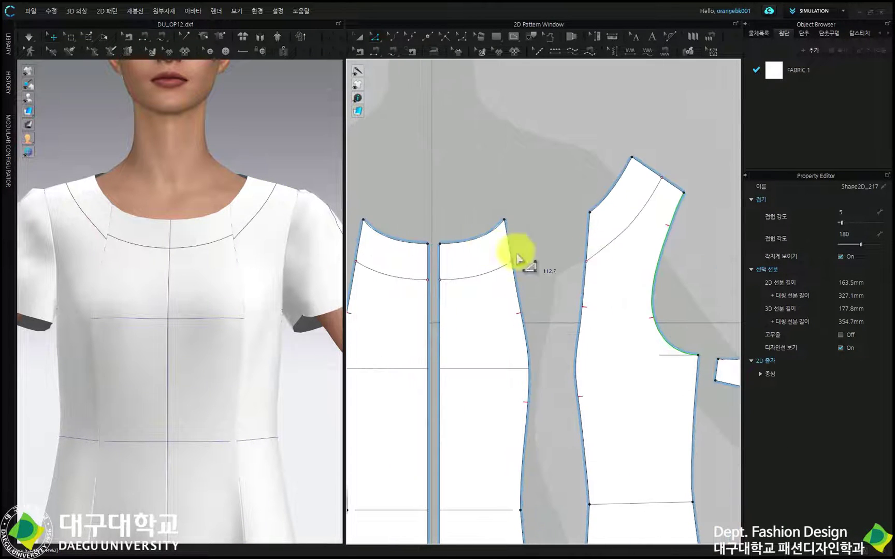
scroll(571, 219, up, 2)
click(543, 254)
scroll(543, 255, down, 2)
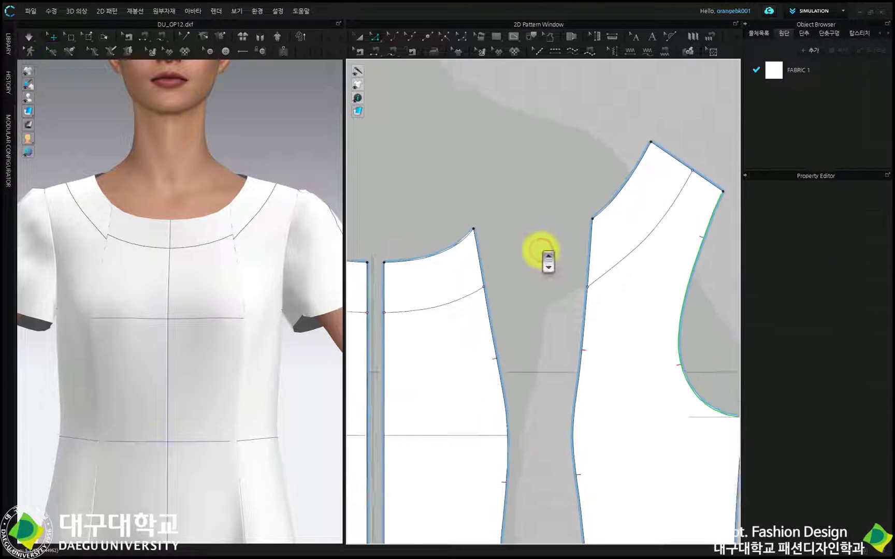
- Trace the centre front neckline area down to its offset line as a new facing pattern and place it above the panel
click(532, 36)
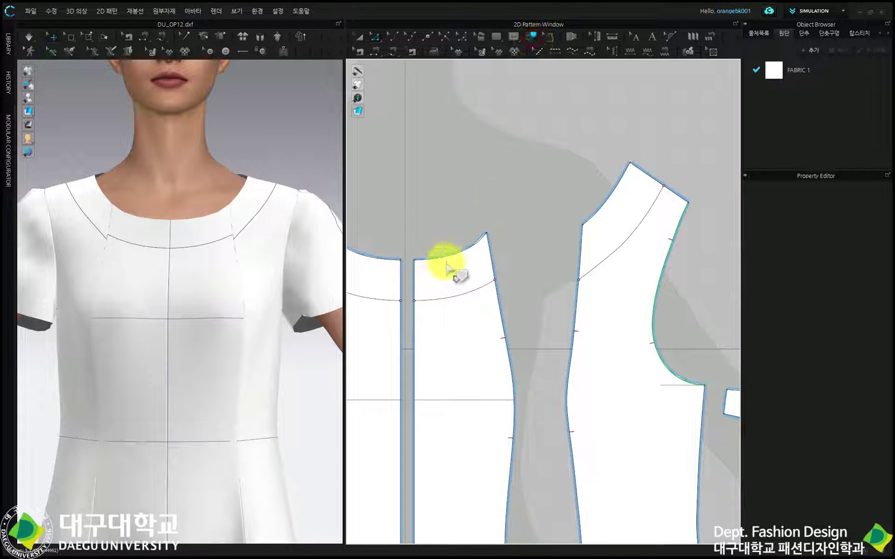
click(444, 256)
click(415, 281)
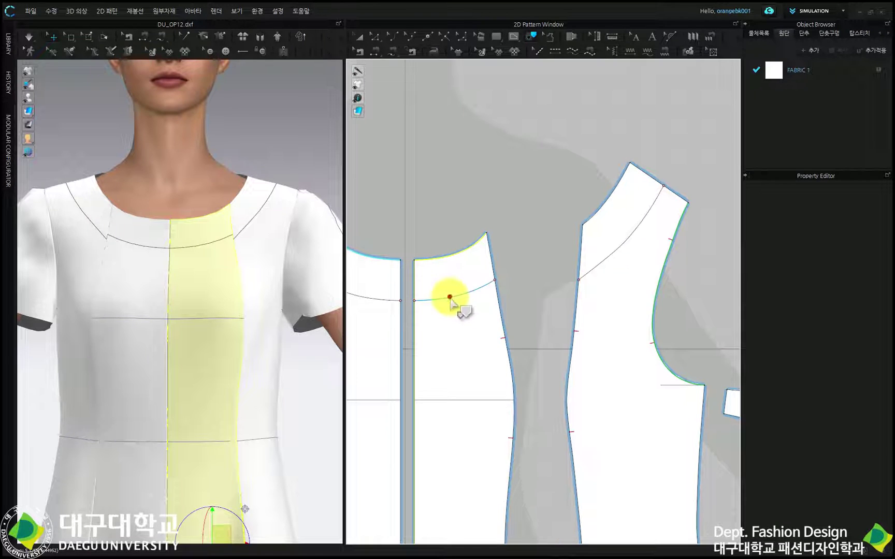
right_click(492, 264)
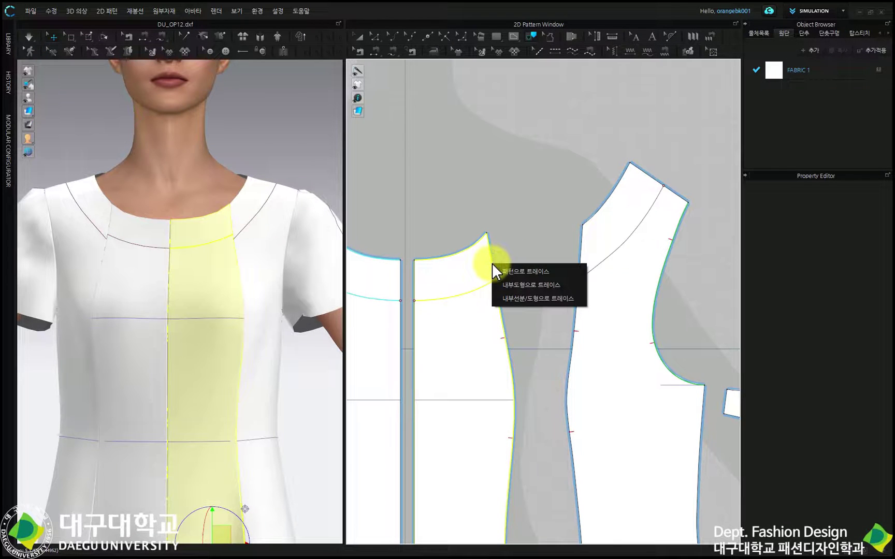
click(528, 277)
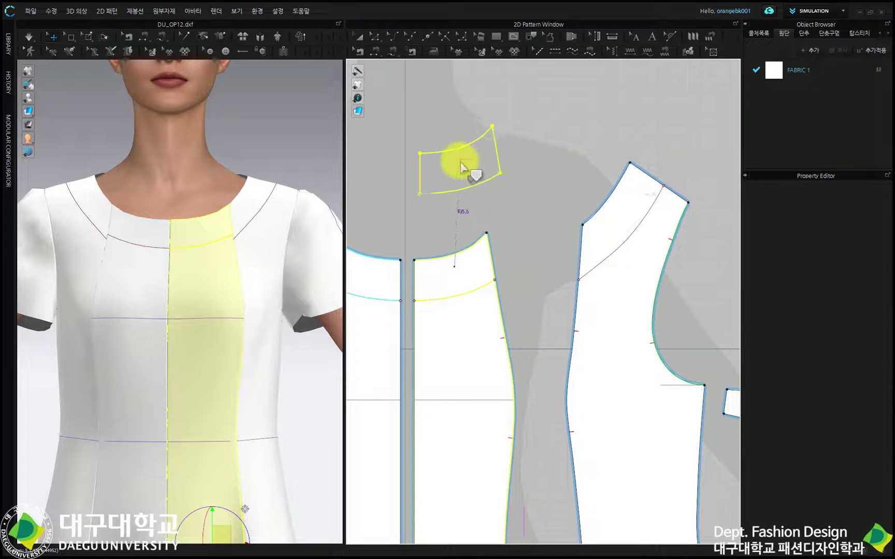
click(460, 159)
- Trace the front side panel's neckline area up to its offset line as a pattern and place it beside the centre front facing
click(581, 243)
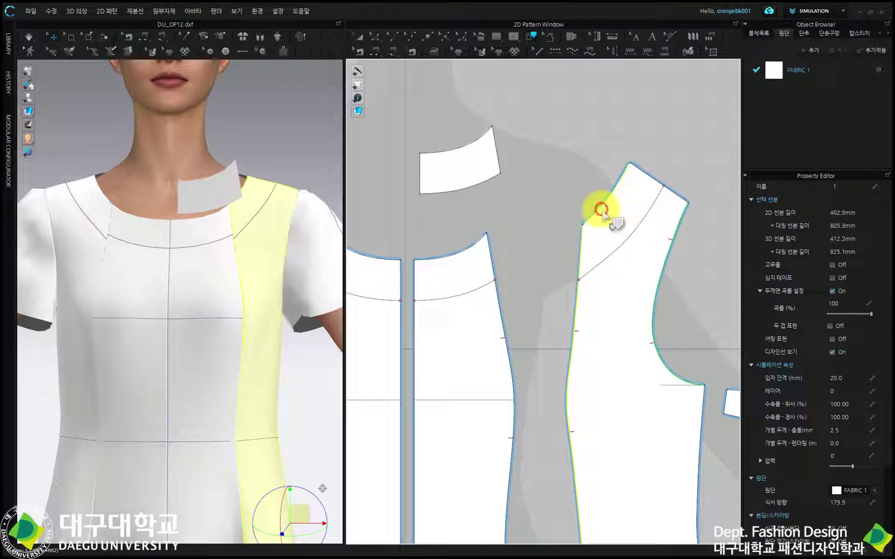
click(642, 222)
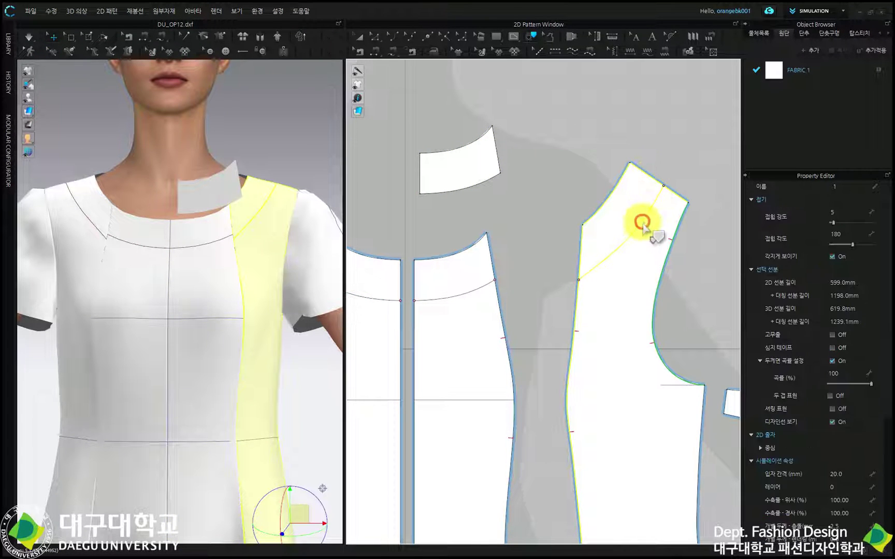
right_click(642, 222)
click(665, 231)
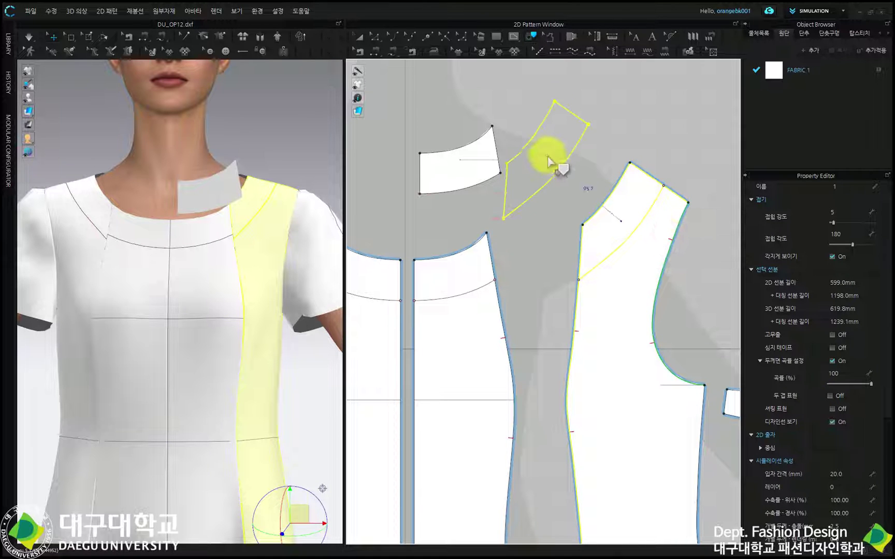
click(552, 120)
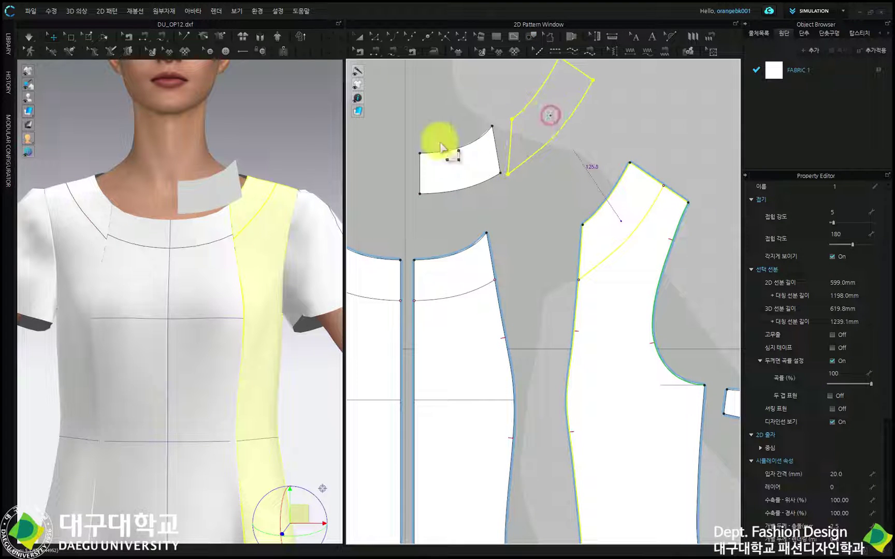
- Show the pattern segment lengths and compare the adjoining edges of the two front facing pieces
click(399, 99)
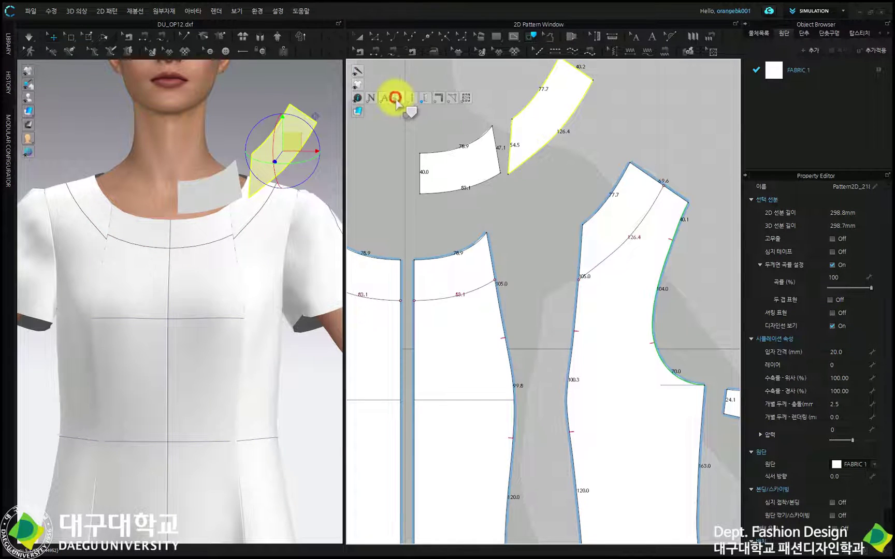
scroll(485, 114, up, 3)
click(375, 36)
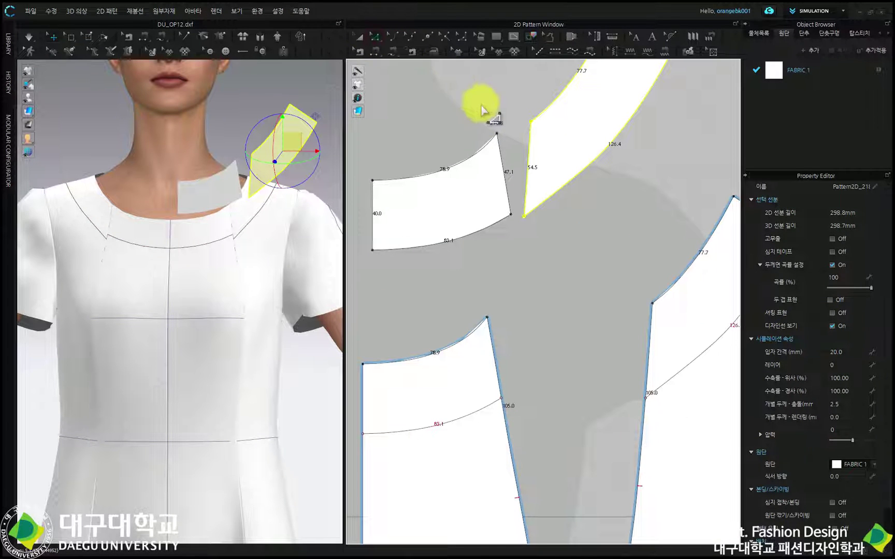
click(479, 104)
click(505, 172)
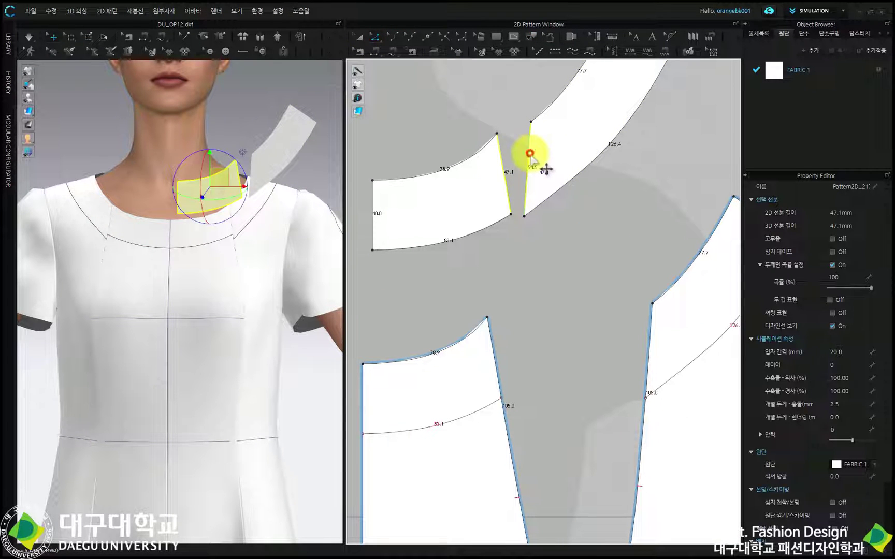
shift+click(528, 155)
scroll(510, 222, down, 2)
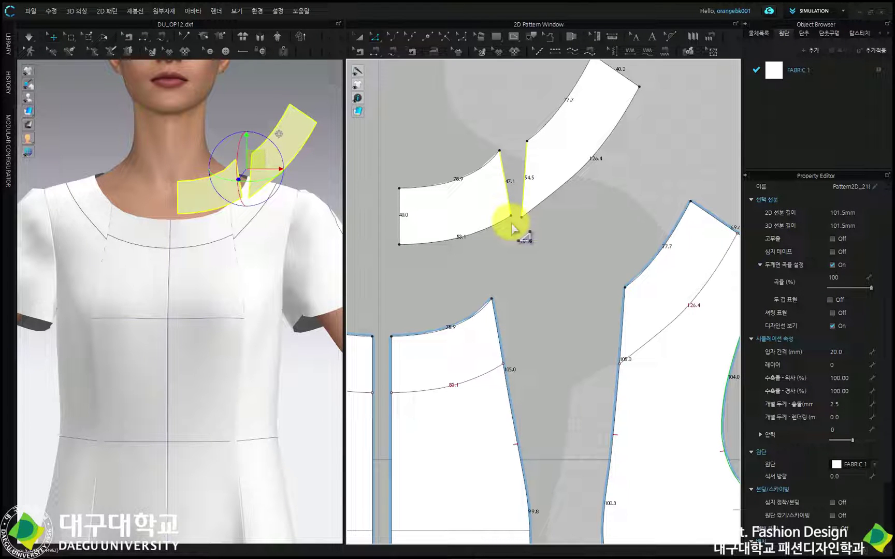
scroll(510, 221, down, 3)
middle_drag(635, 228, 422, 248)
middle_drag(692, 283, 441, 232)
click(531, 36)
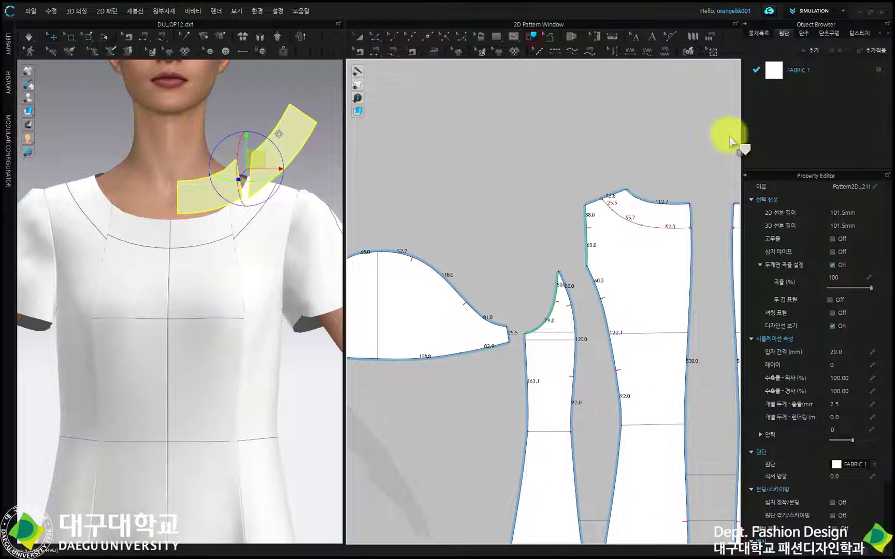
scroll(711, 230, up, 3)
click(682, 203)
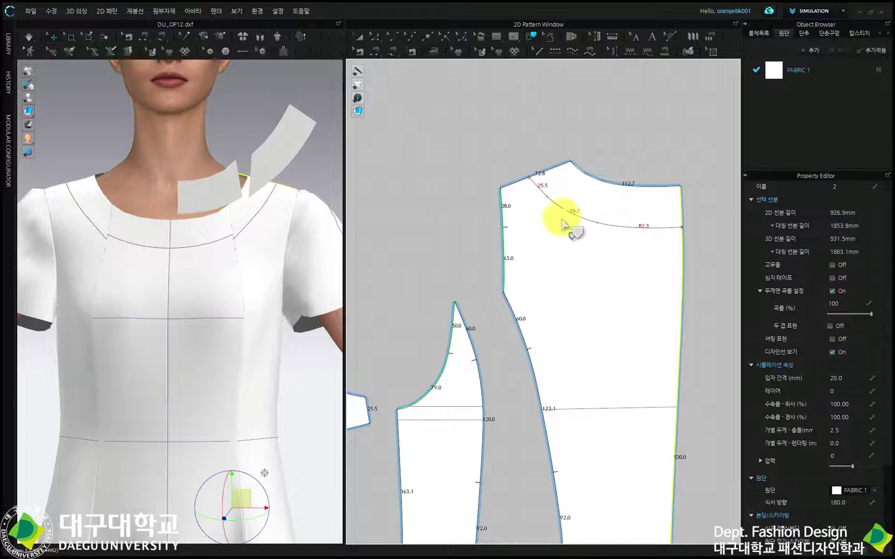
- Convert the two intermediate points on the back neckline offset line to curve points so it forms one continuous curve
scroll(564, 212, up, 2)
click(375, 36)
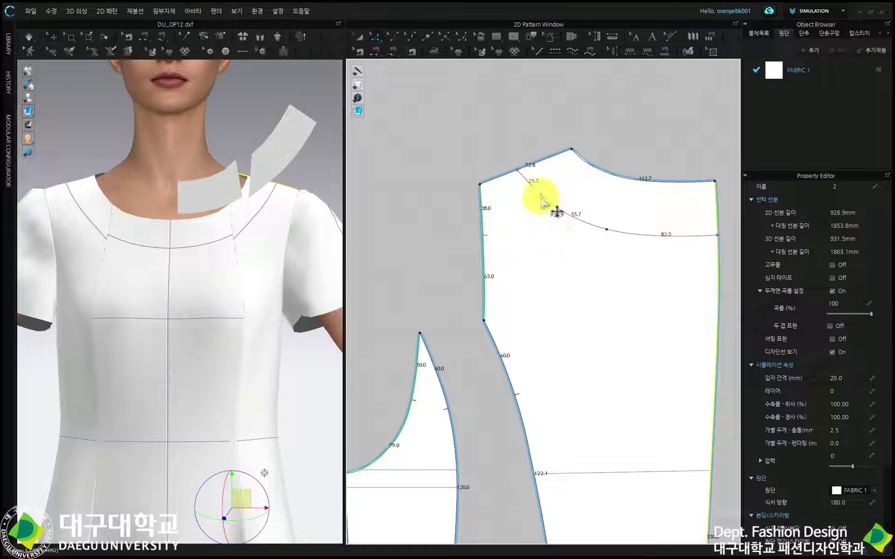
click(540, 195)
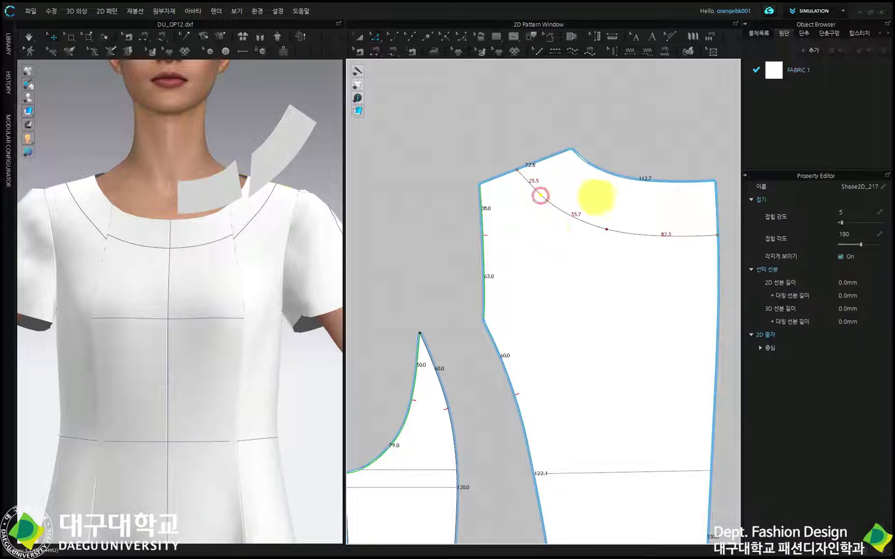
right_click(606, 230)
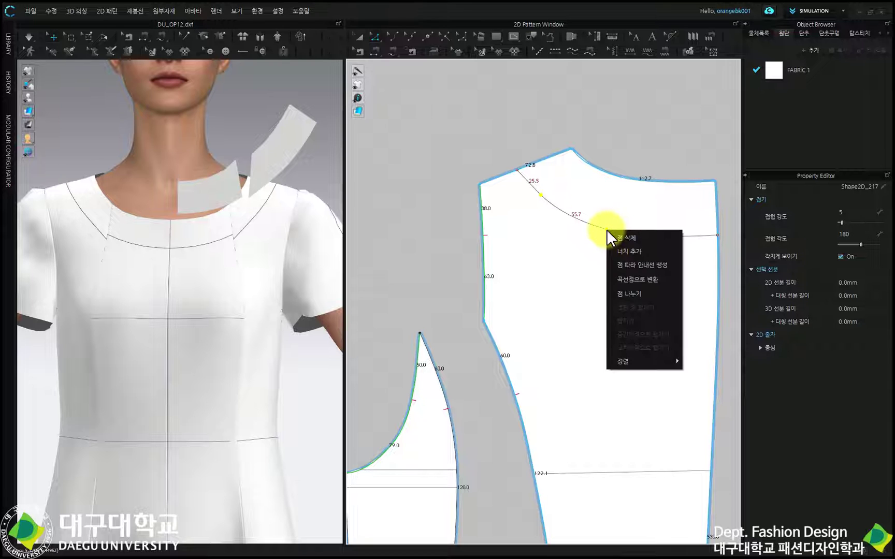
click(635, 279)
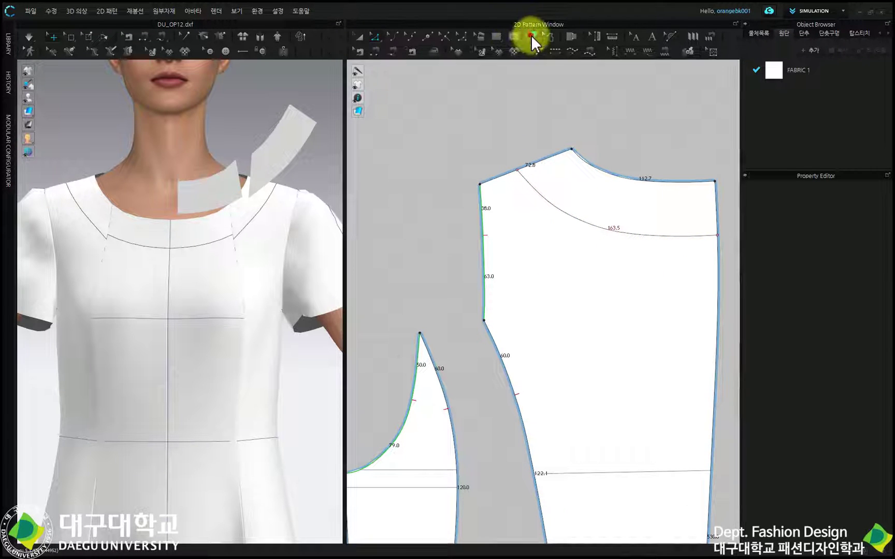
- Trace the centre back neckline area down to its offset line as a facing pattern and place it above the front side panel and sleeve
click(532, 36)
click(715, 209)
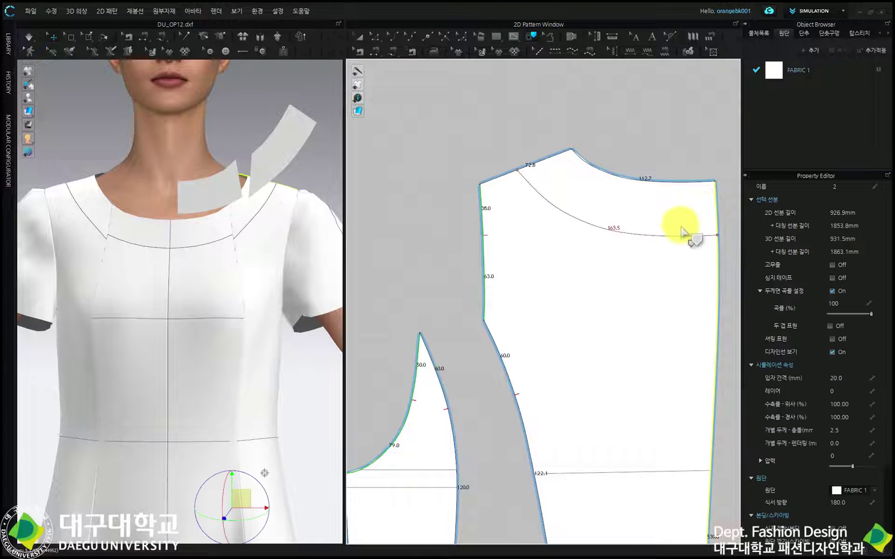
shift+click(670, 237)
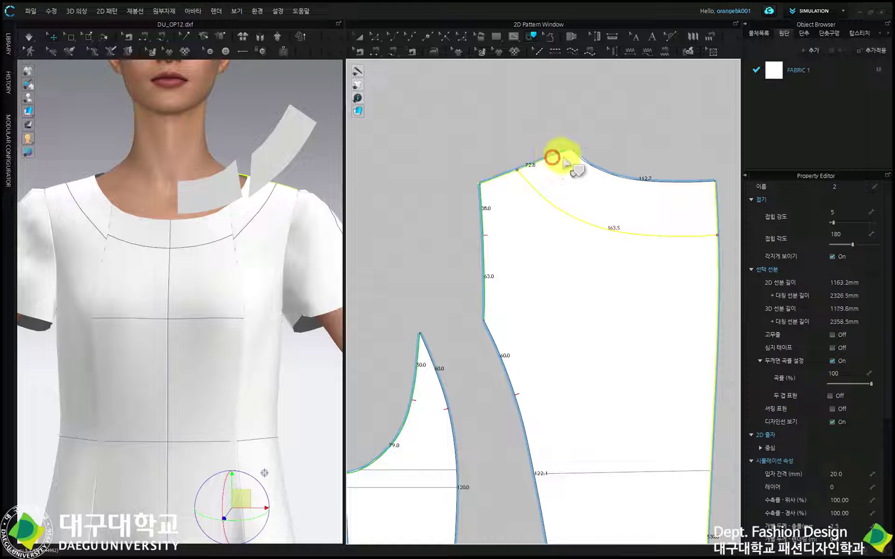
right_click(598, 171)
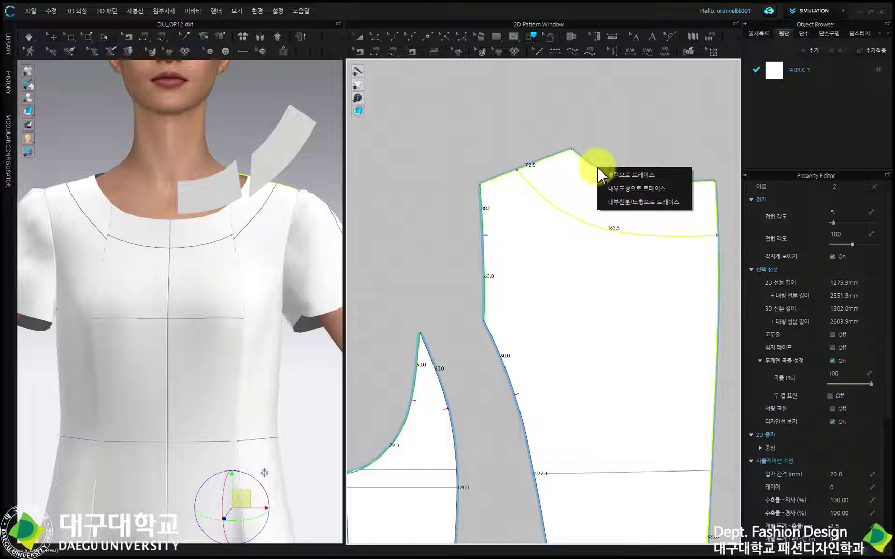
click(622, 175)
scroll(623, 186, down, 6)
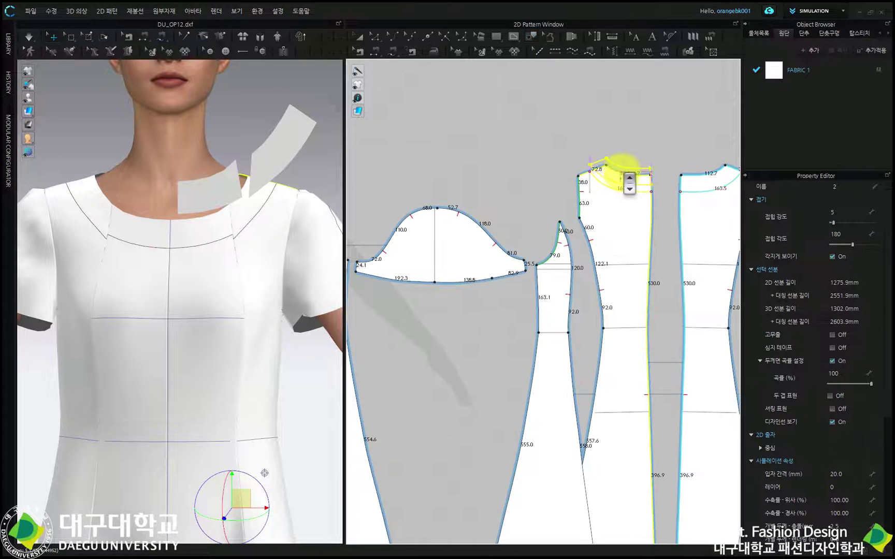
click(536, 155)
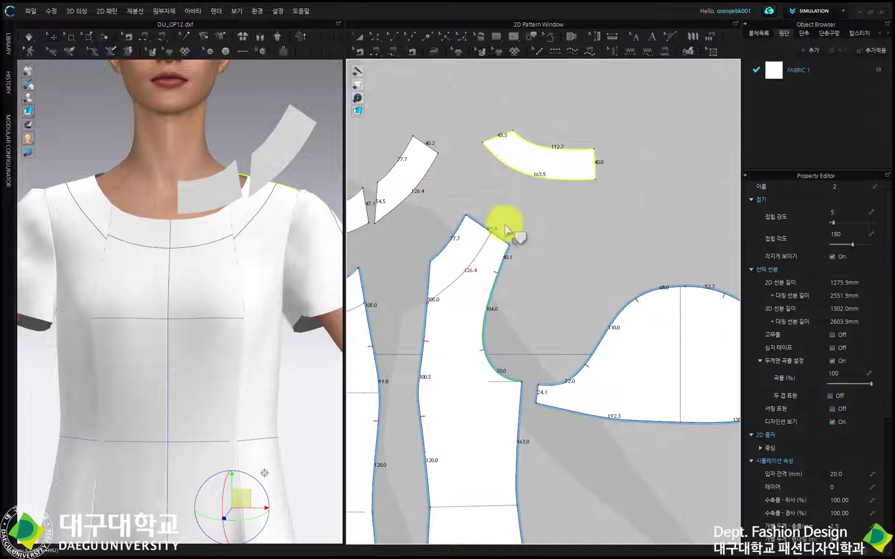
scroll(497, 197, up, 2)
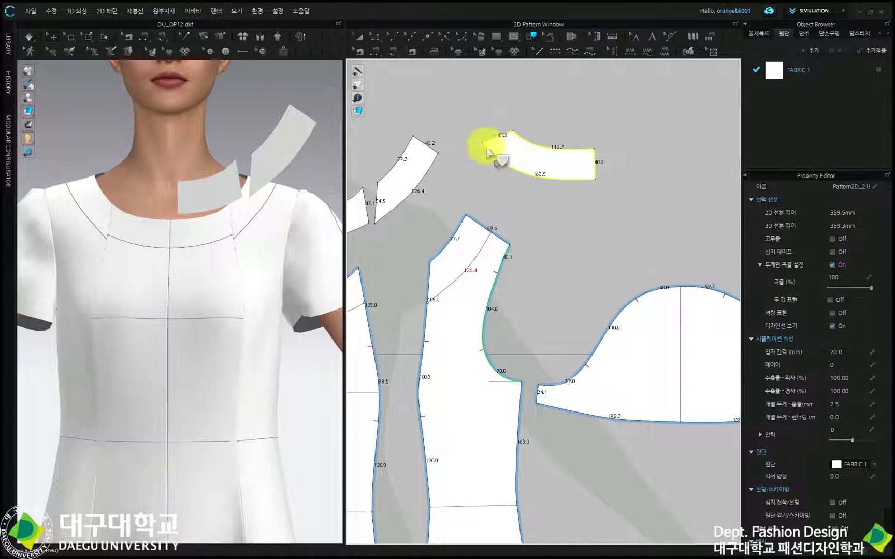
- Check the lengths of the centre front panel's neckline and the princess seam edges on the centre front and front side panels
scroll(603, 184, down, 3)
scroll(598, 184, up, 5)
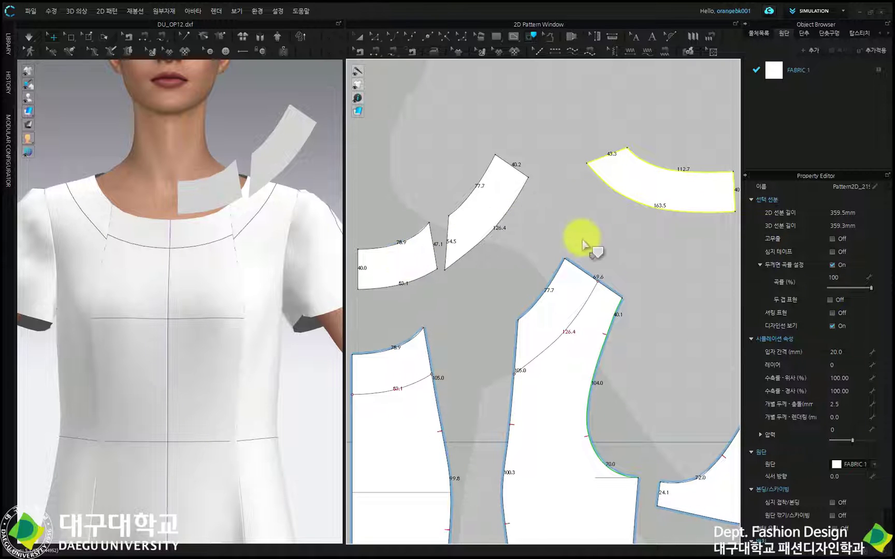
middle_drag(552, 273, 588, 198)
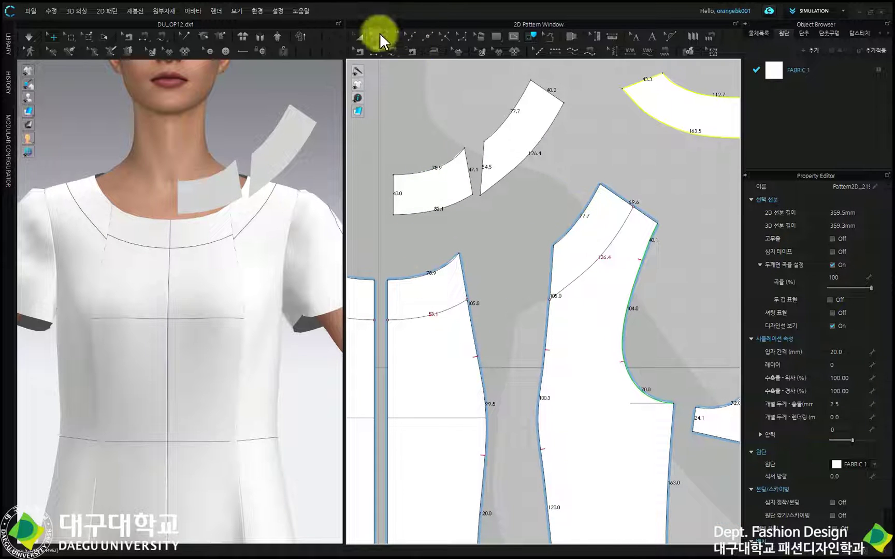
click(374, 37)
click(445, 266)
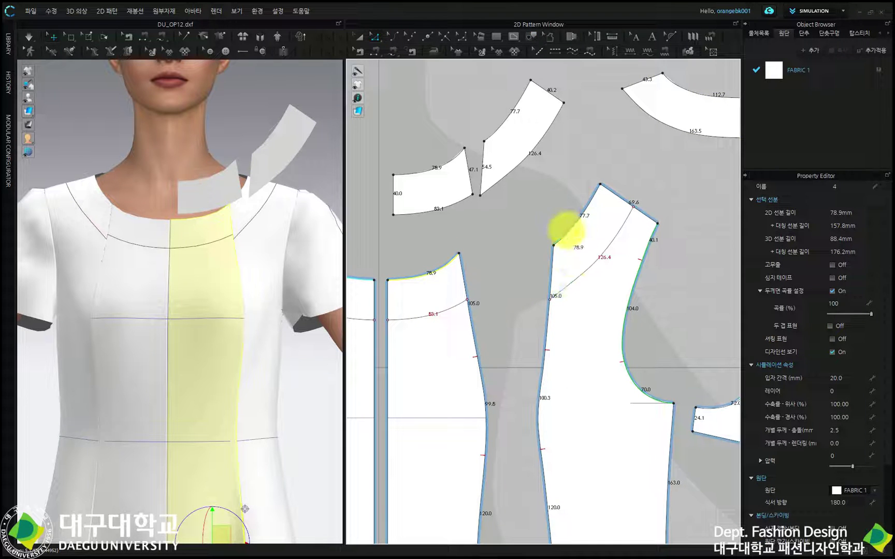
click(554, 256)
click(464, 278)
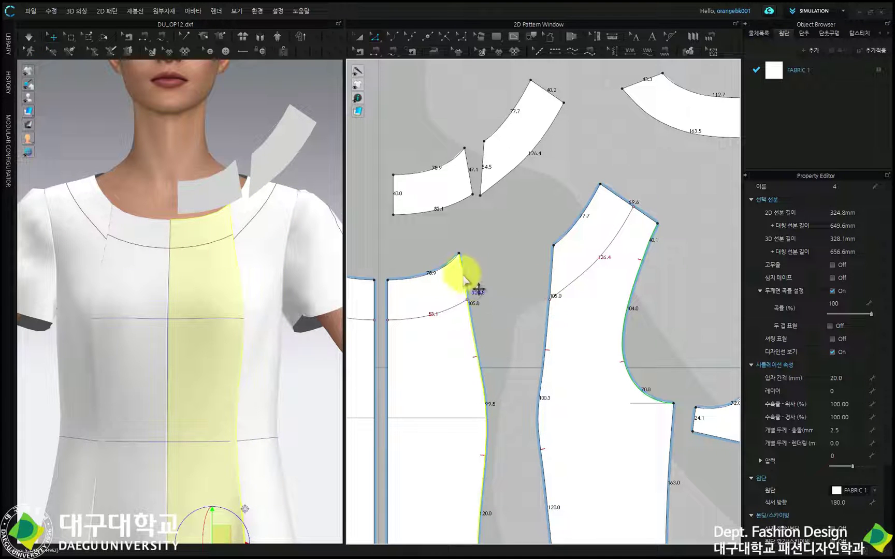
- Compare the adjoining edge lengths of the facing pieces: the two princess seam edges and the front and back shoulder edges
click(484, 158)
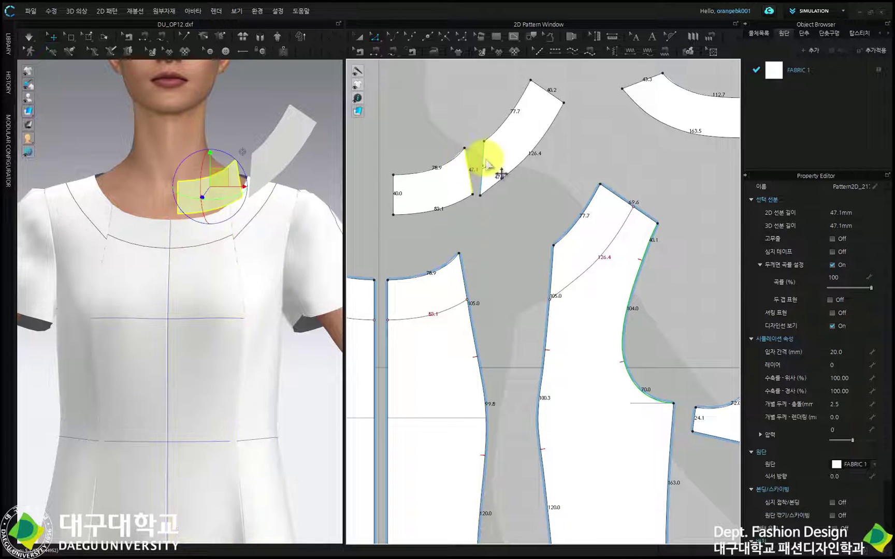
click(553, 94)
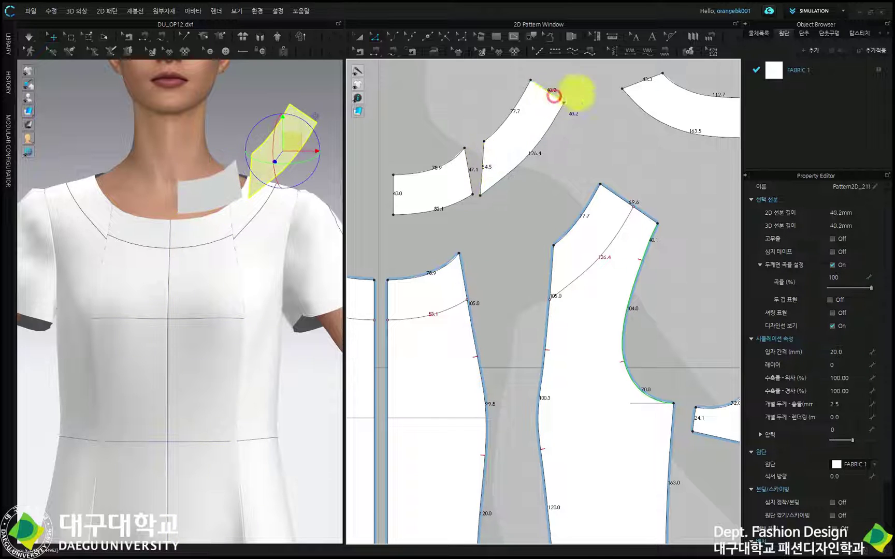
click(632, 85)
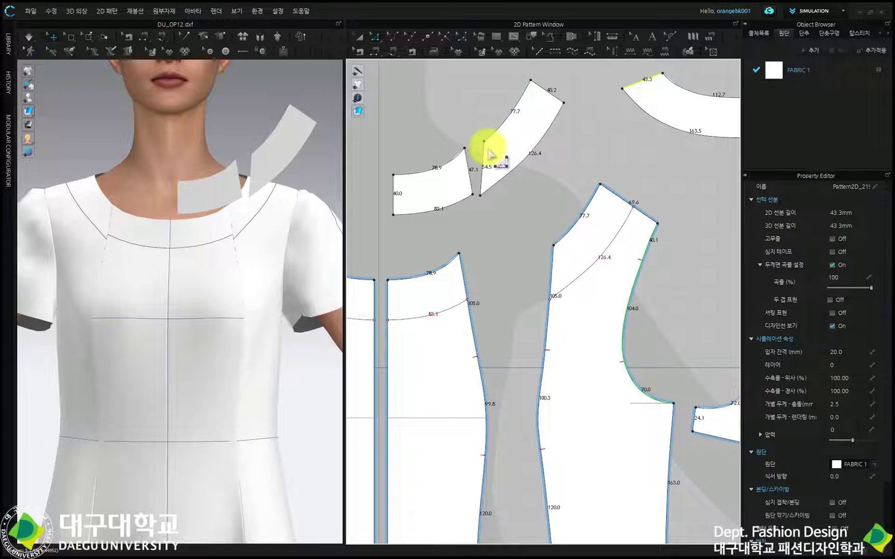
click(467, 158)
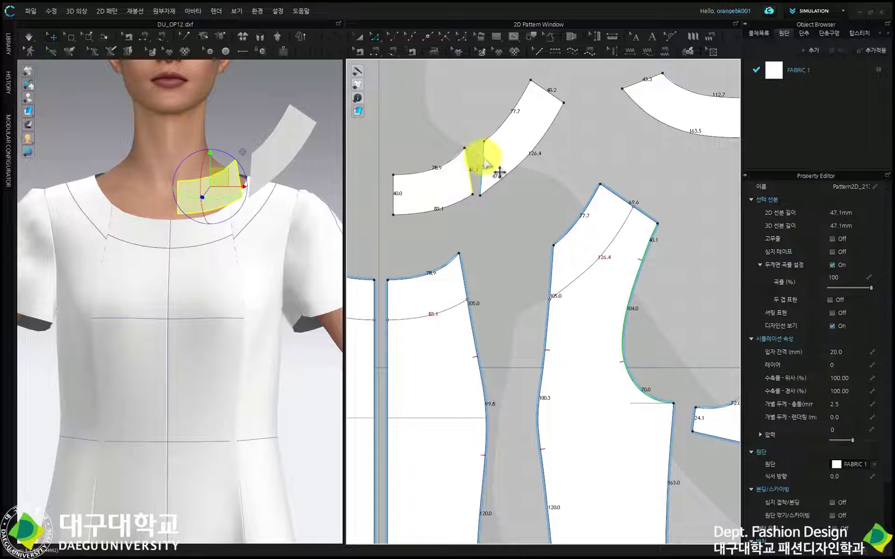
shift+click(483, 157)
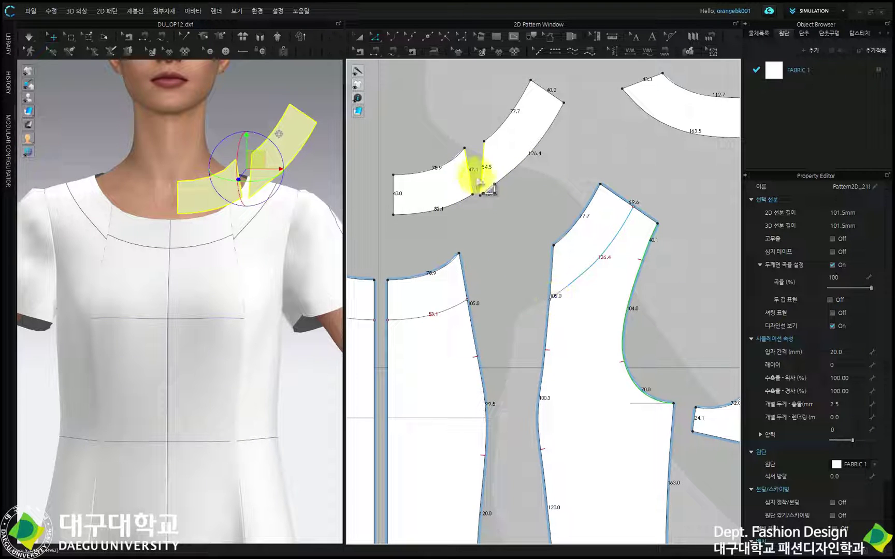
scroll(544, 285, up, 1)
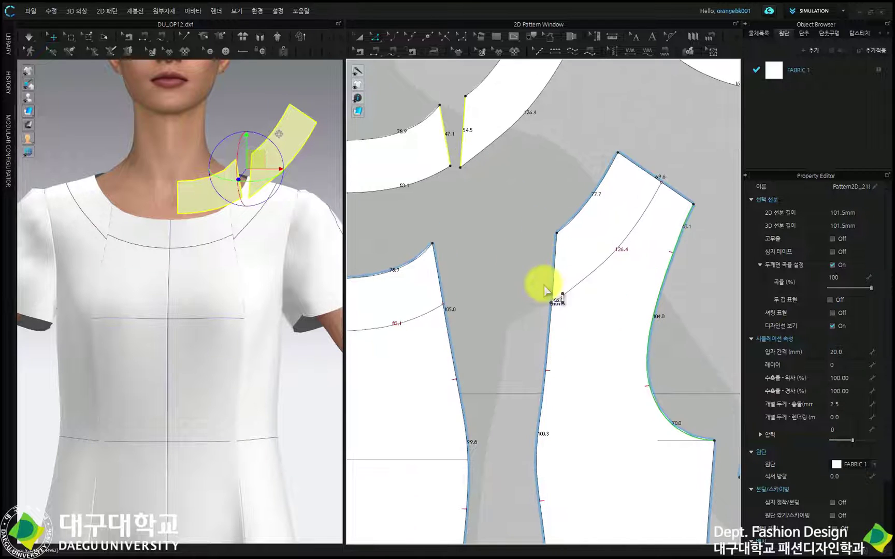
scroll(546, 285, down, 3)
click(529, 243)
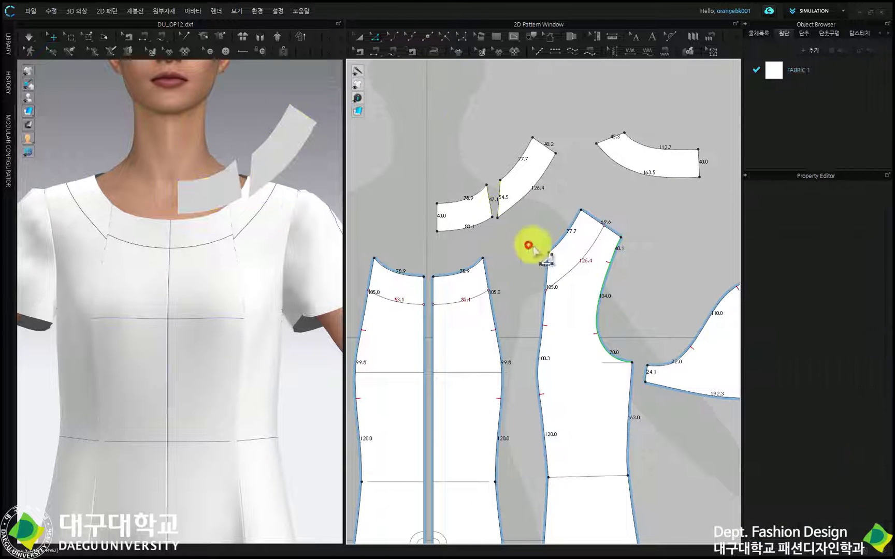
- Split the front side panel's princess seam 47.1 mm below its neckline corner
scroll(513, 248, up, 5)
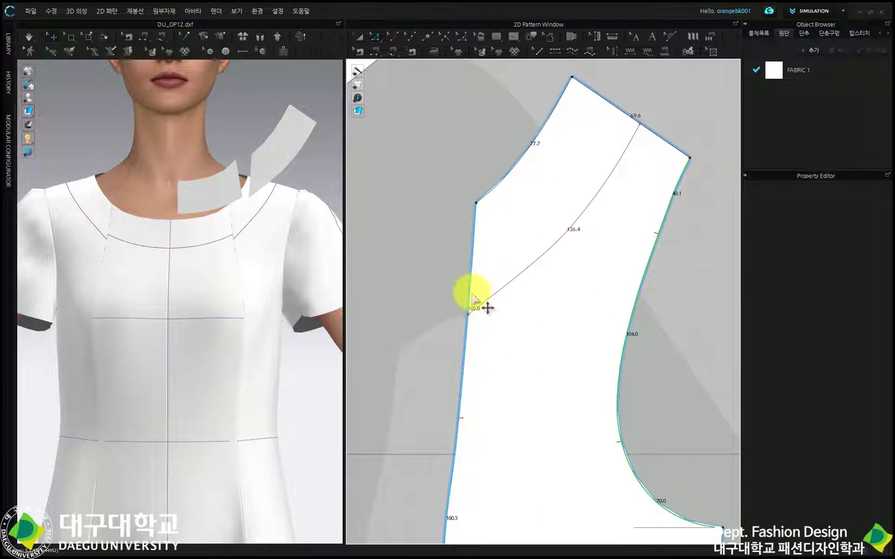
click(431, 37)
scroll(482, 192, down, 3)
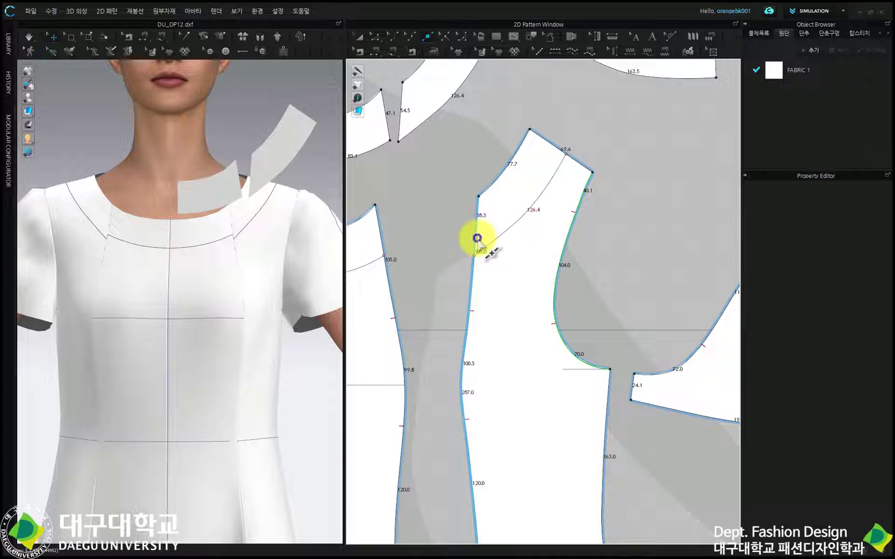
click(477, 239)
drag(474, 162, 635, 161)
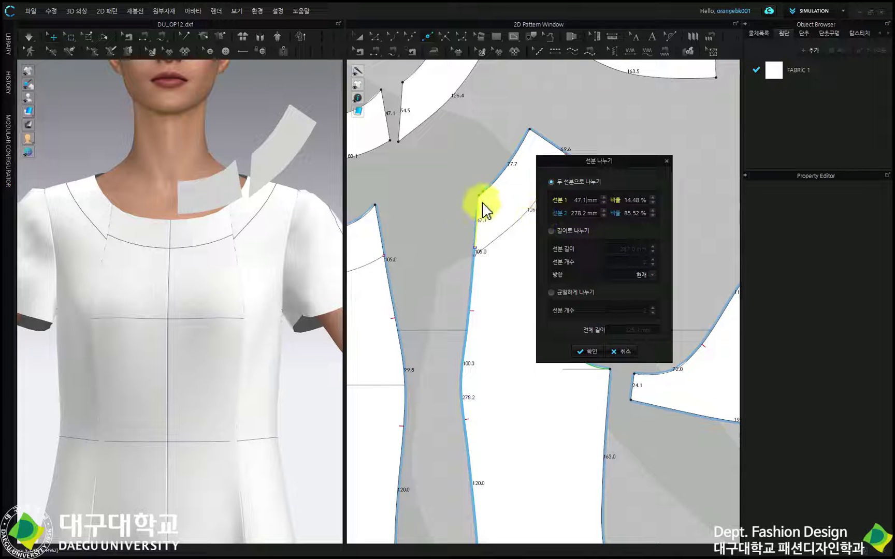
click(587, 352)
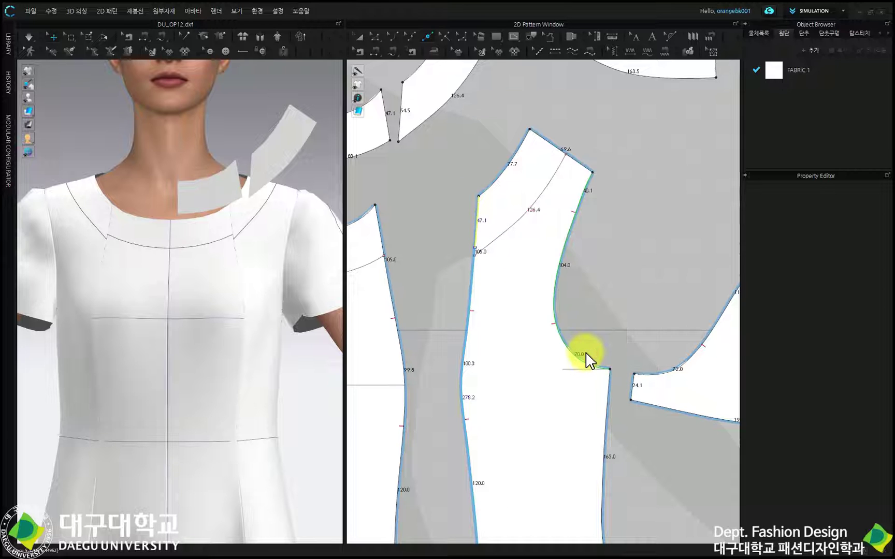
click(530, 299)
scroll(529, 249, down, 3)
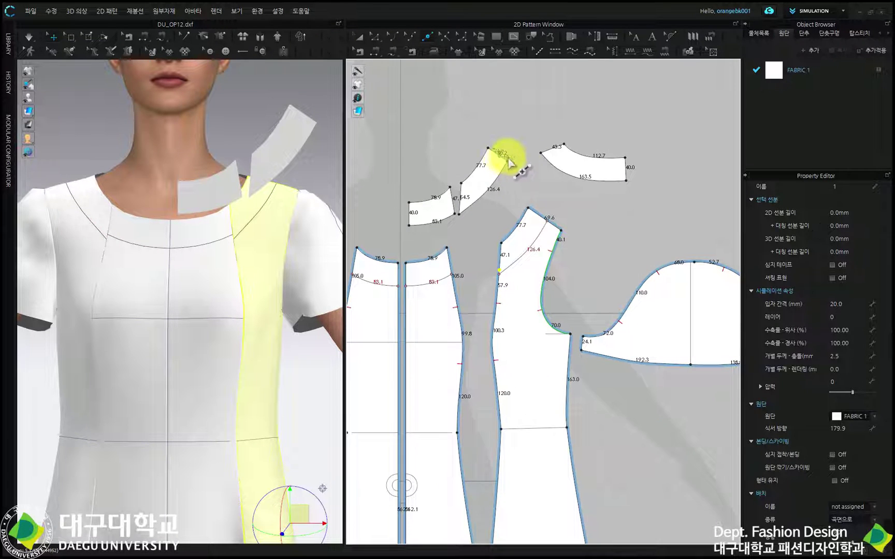
scroll(555, 186, up, 5)
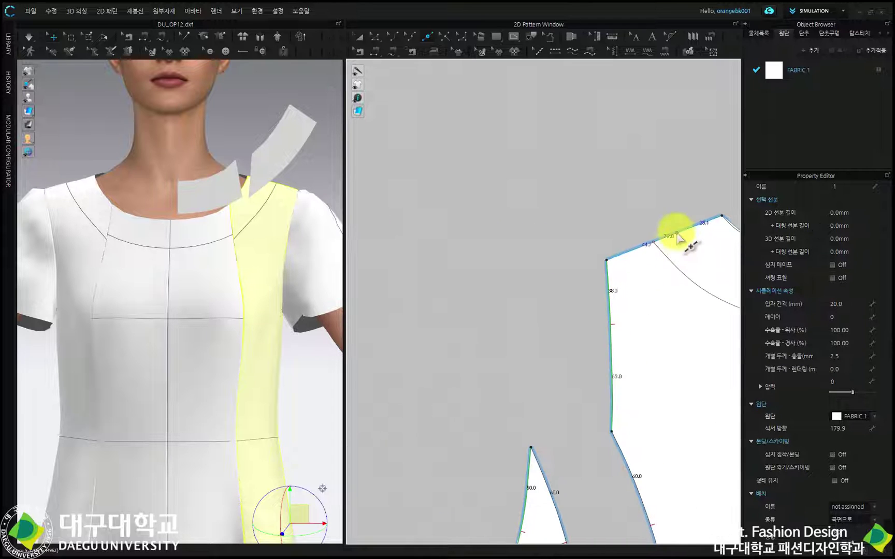
scroll(682, 236, up, 2)
middle_drag(665, 242, 538, 240)
scroll(537, 244, down, 2)
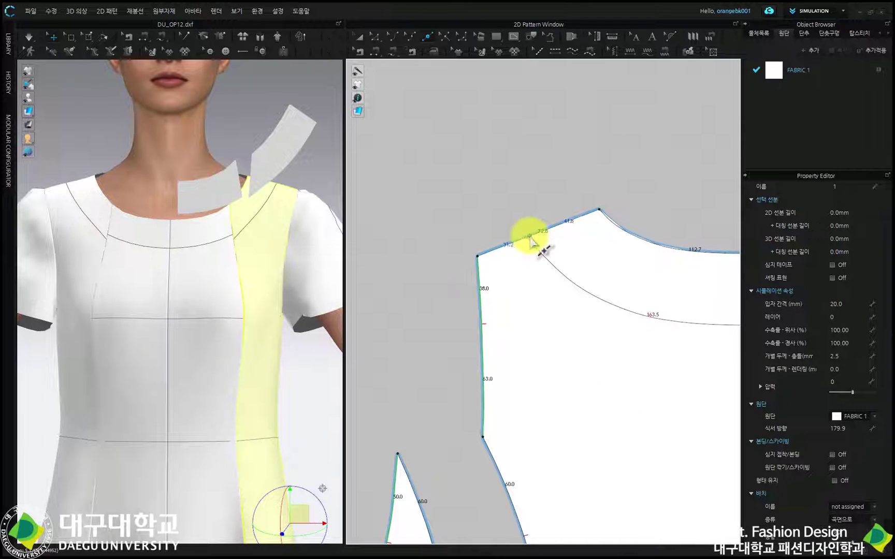
click(529, 237)
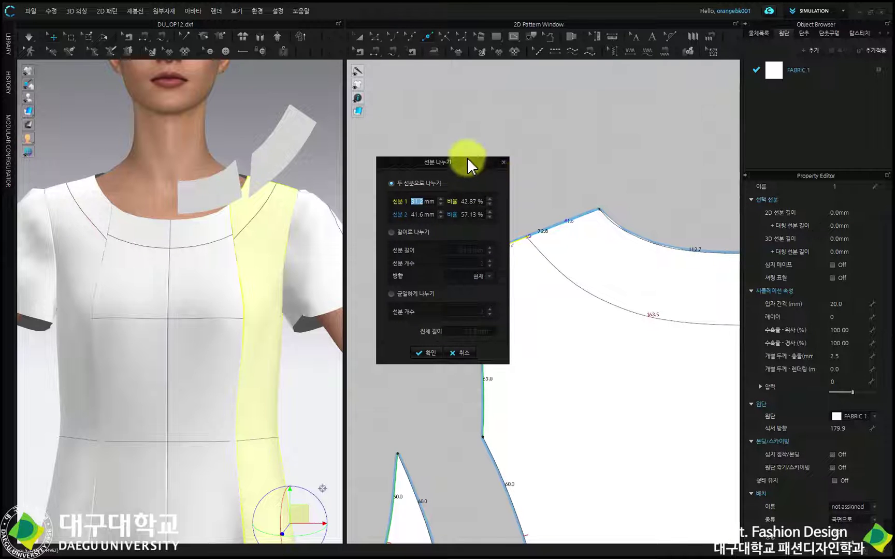
drag(469, 165, 680, 256)
text(40)
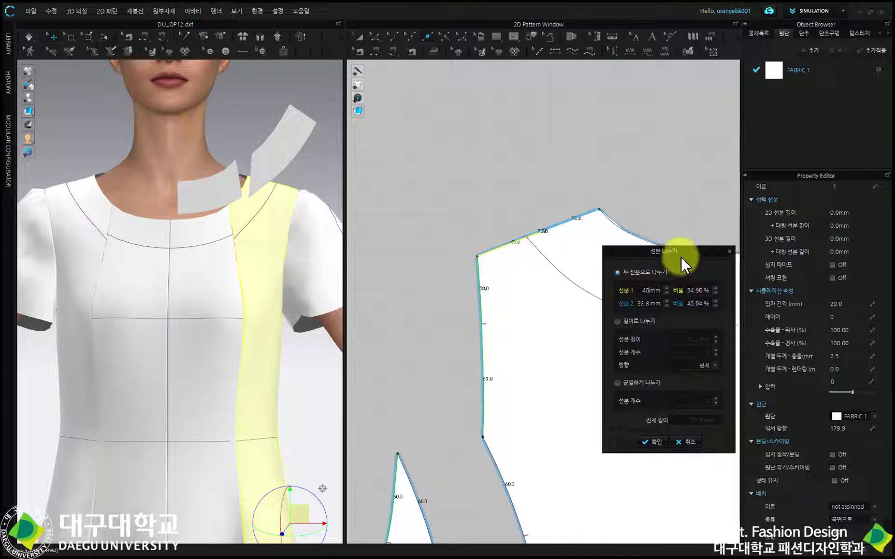
text(.2)
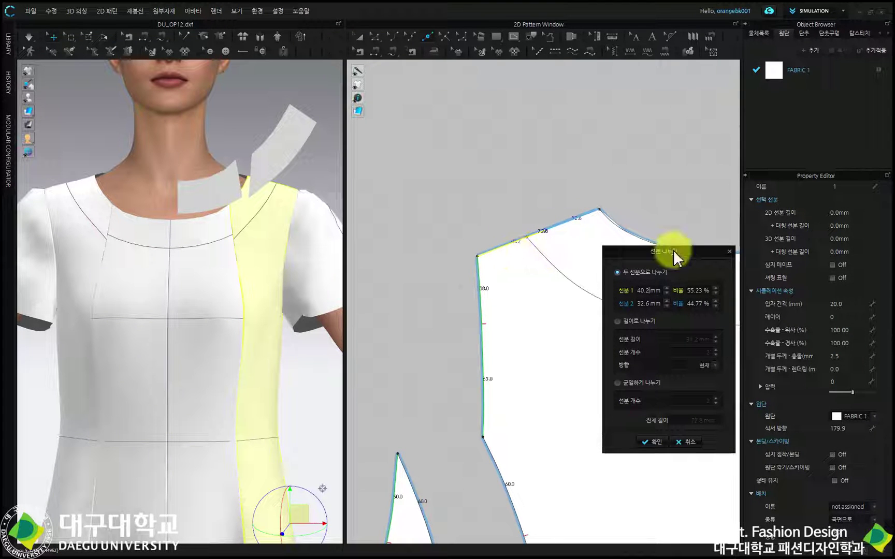
click(730, 250)
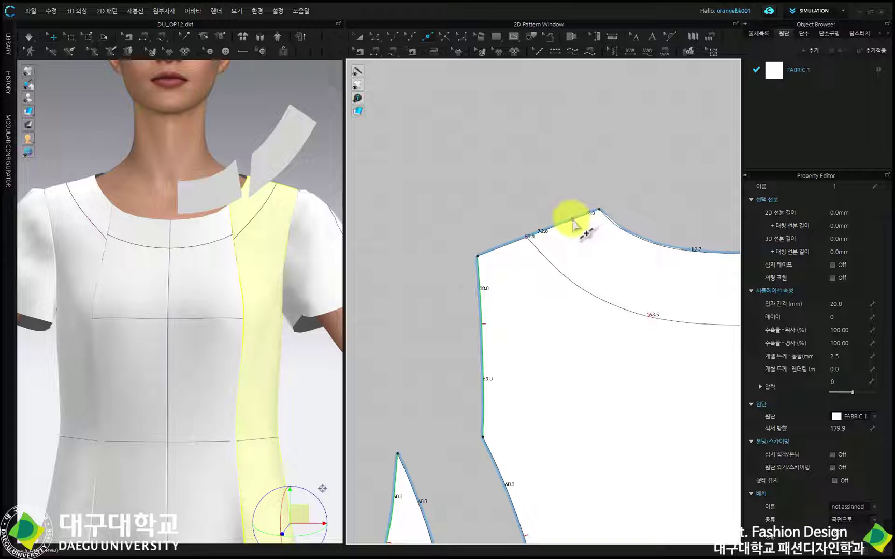
- Split the back panel's shoulder line 40.2 mm from the neck point
right_click(572, 221)
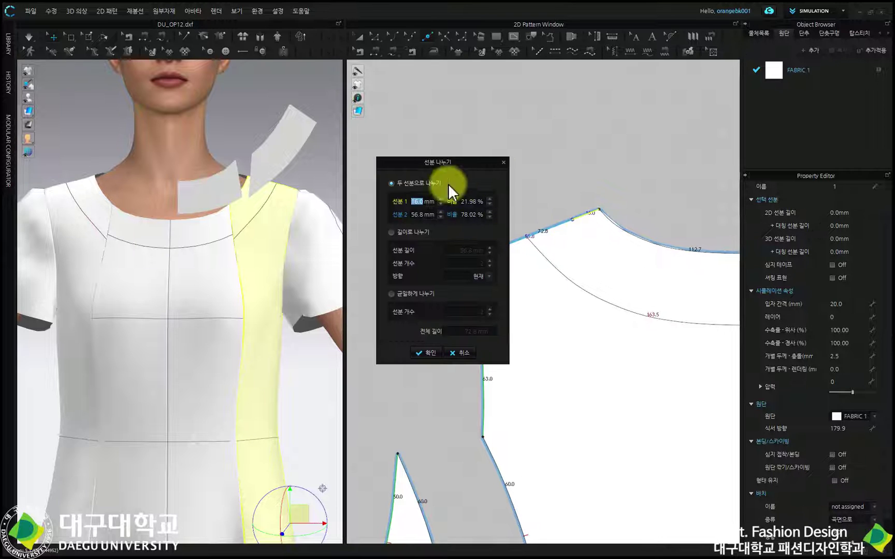
drag(457, 165, 679, 251)
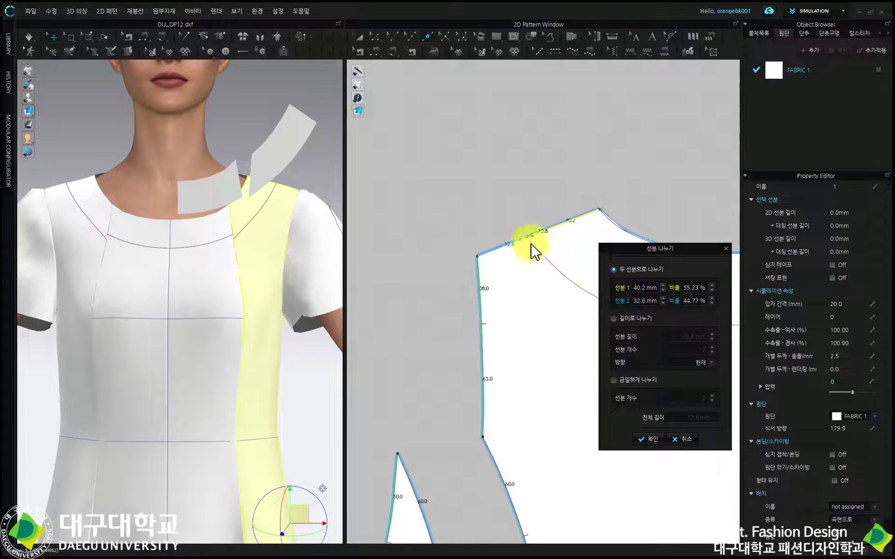
click(648, 439)
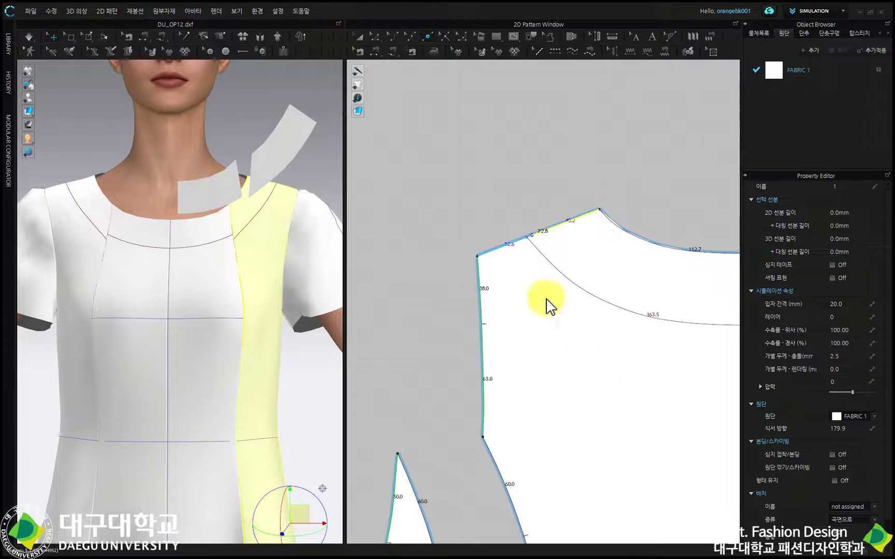
- Move the shoulder end of the back neckline offset line onto the split point on the shoulder line
click(374, 36)
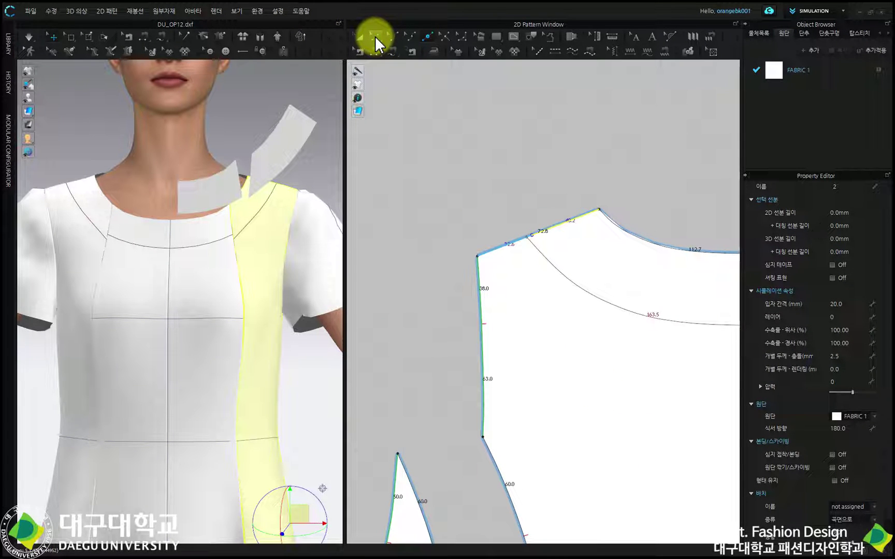
click(548, 201)
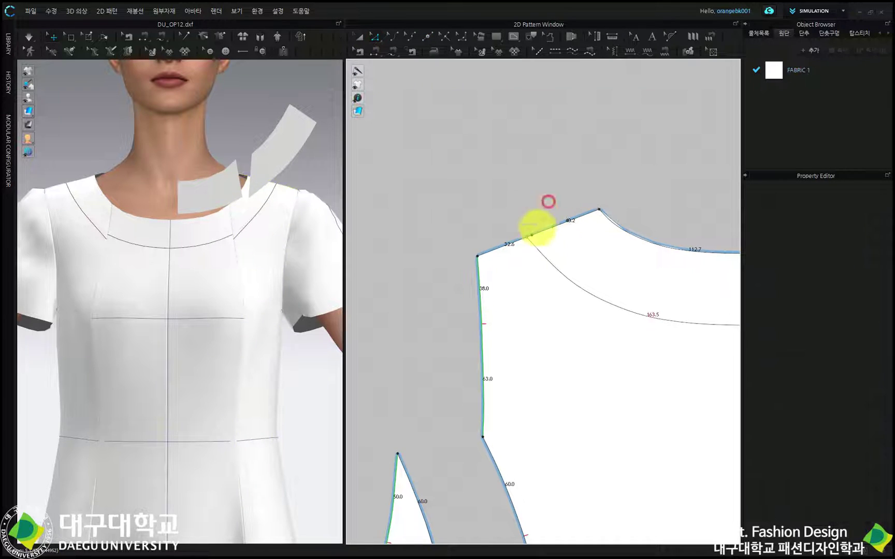
click(528, 239)
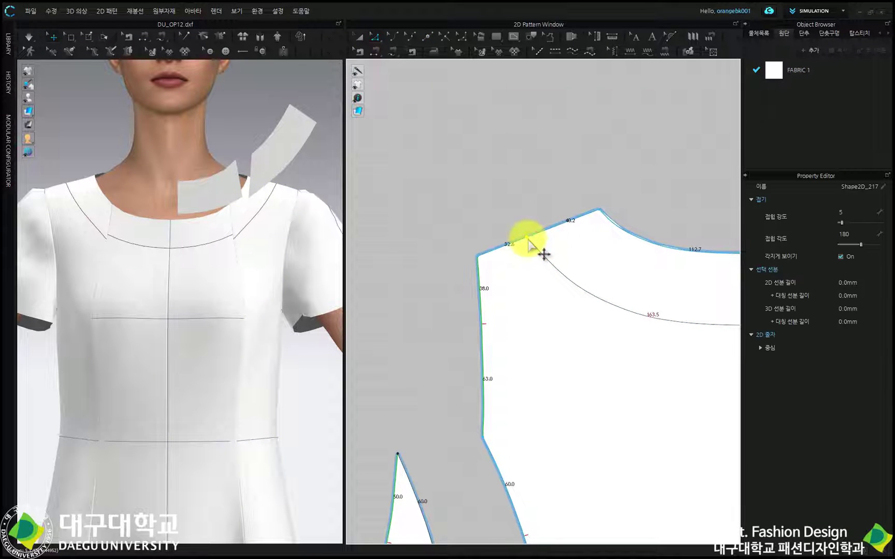
drag(528, 240, 533, 240)
- Move the princess seam end of the front side panel's neckline offset line up onto the seam's split point
scroll(611, 265, down, 5)
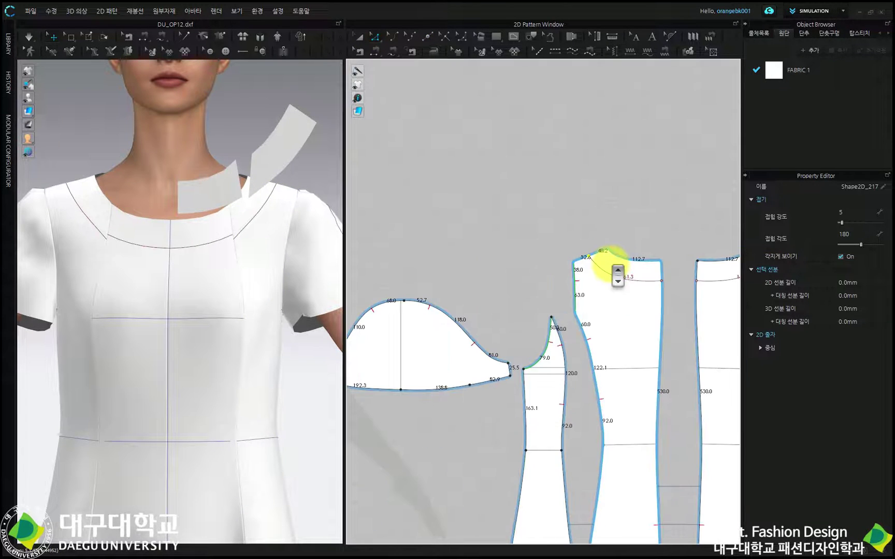
scroll(435, 273, up, 5)
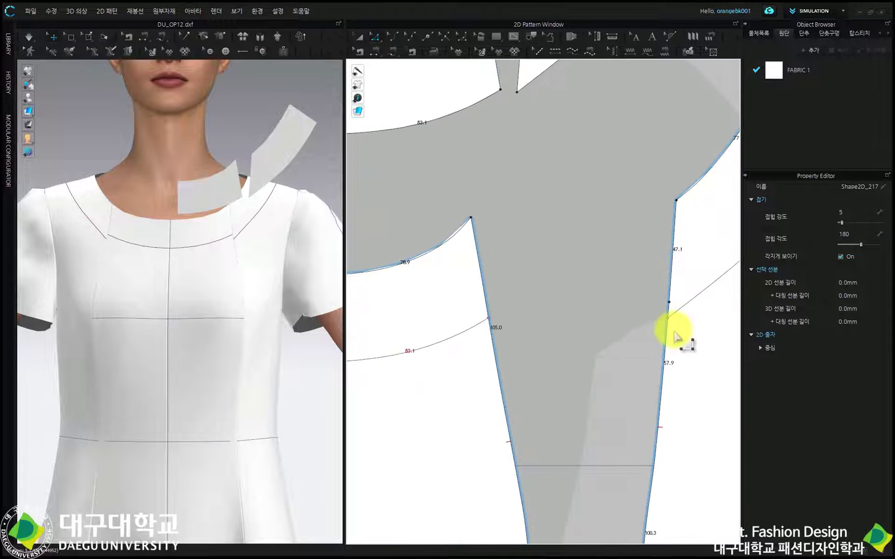
drag(667, 318, 670, 305)
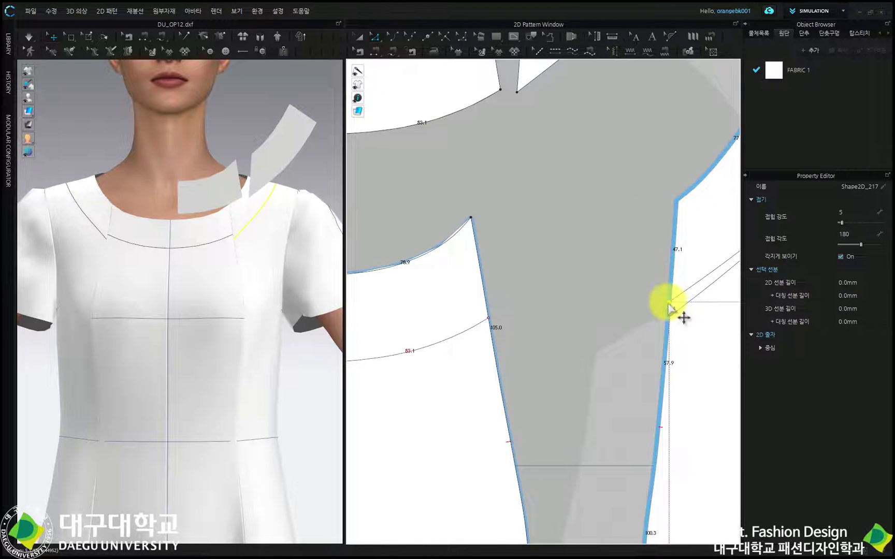
- Examine the corrected neckline offset lines and their segment lengths on the front and back panels
scroll(668, 307, down, 5)
scroll(611, 260, up, 4)
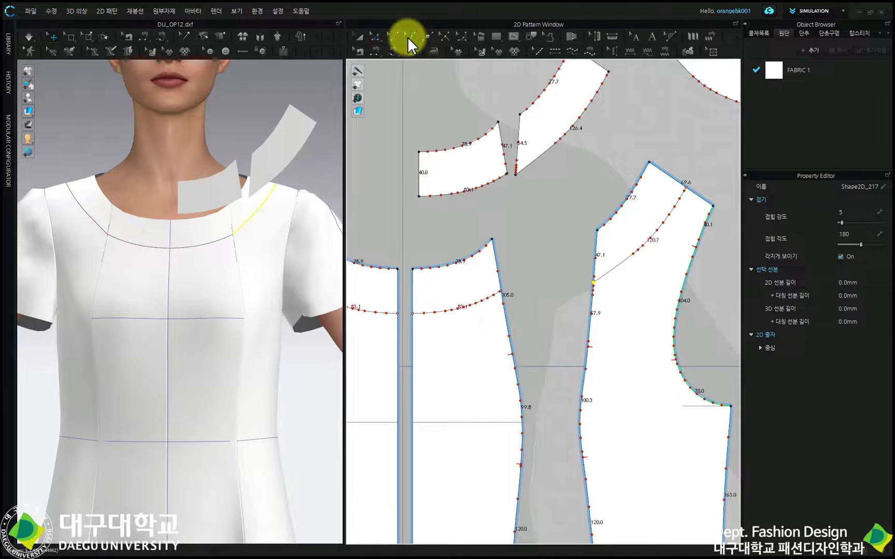
click(410, 37)
scroll(654, 265, up, 3)
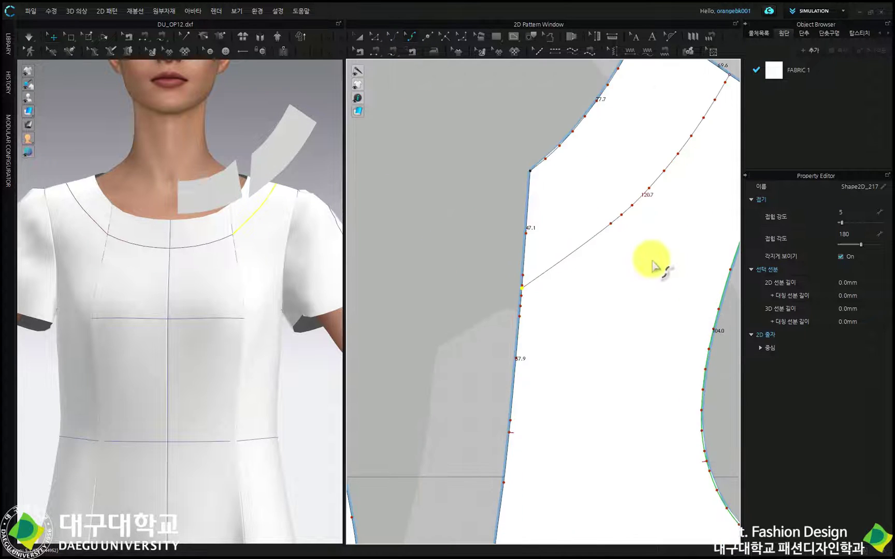
scroll(655, 246, down, 2)
scroll(647, 246, down, 2)
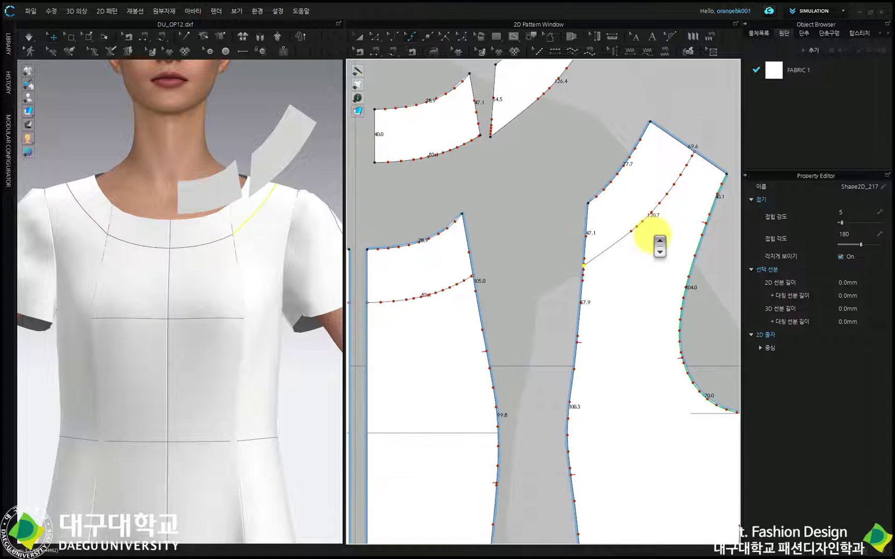
scroll(619, 241, down, 2)
middle_drag(654, 254, 515, 226)
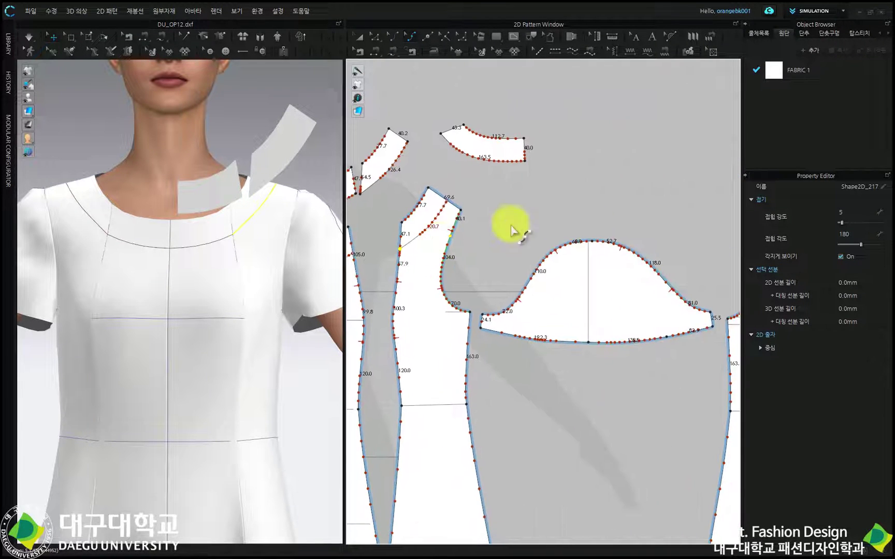
middle_drag(578, 226, 370, 249)
scroll(593, 232, up, 2)
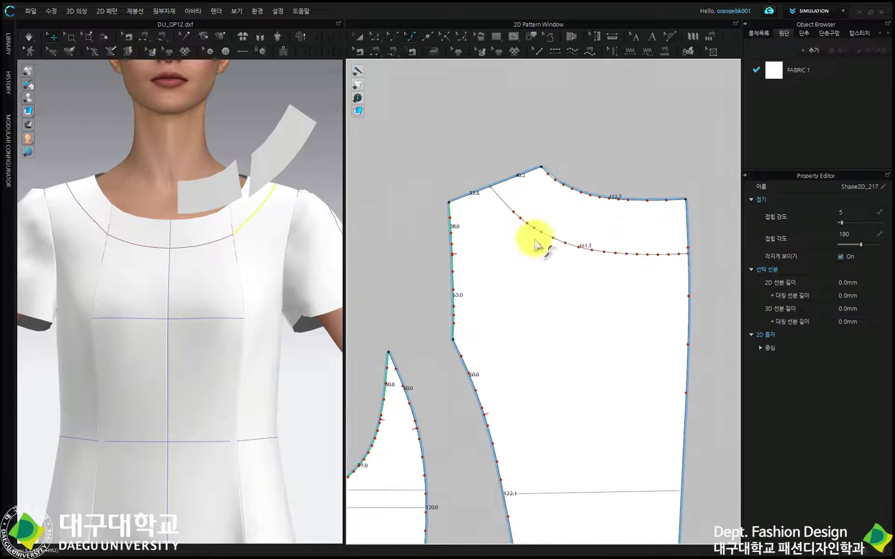
scroll(623, 244, down, 2)
scroll(455, 259, down, 1)
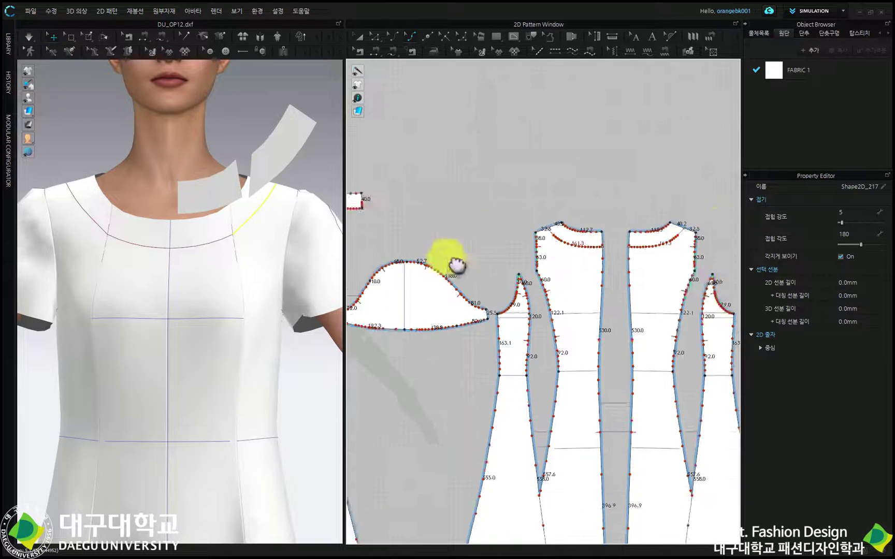
scroll(609, 238, up, 5)
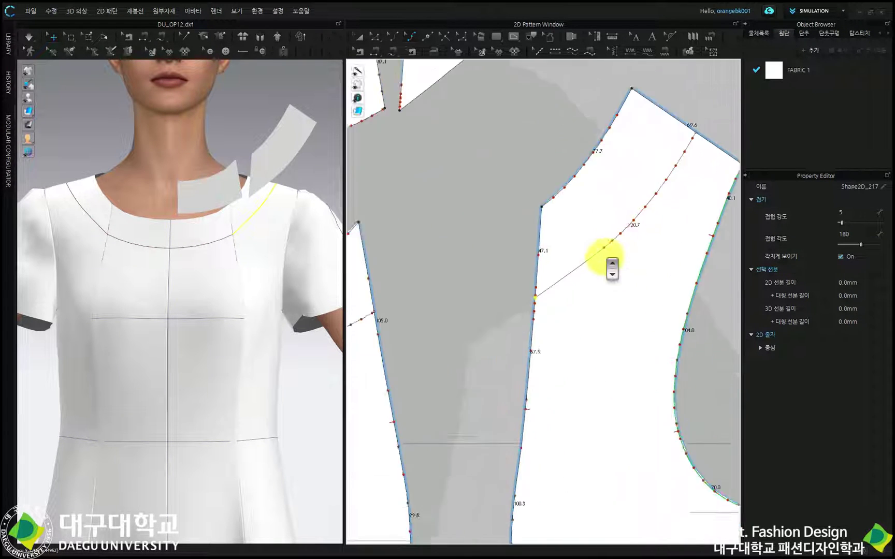
scroll(604, 248, down, 2)
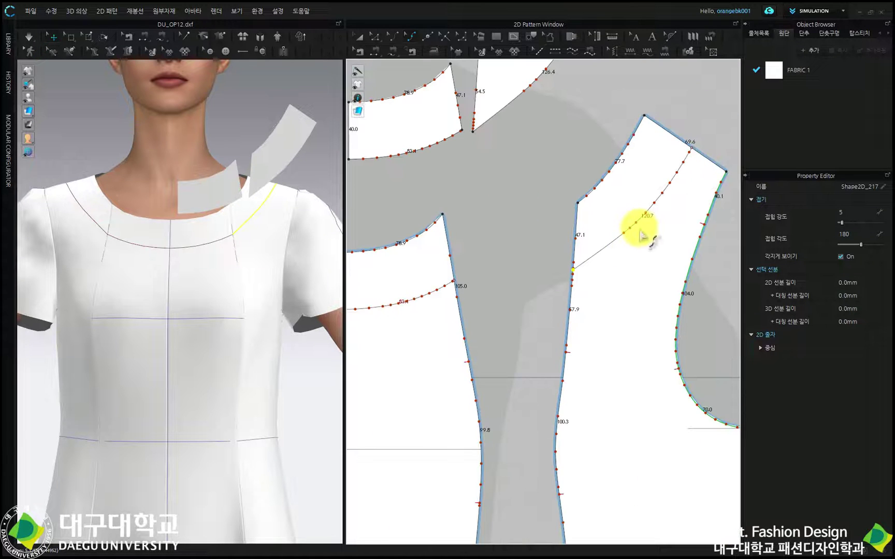
scroll(612, 194, down, 2)
scroll(612, 194, down, 1)
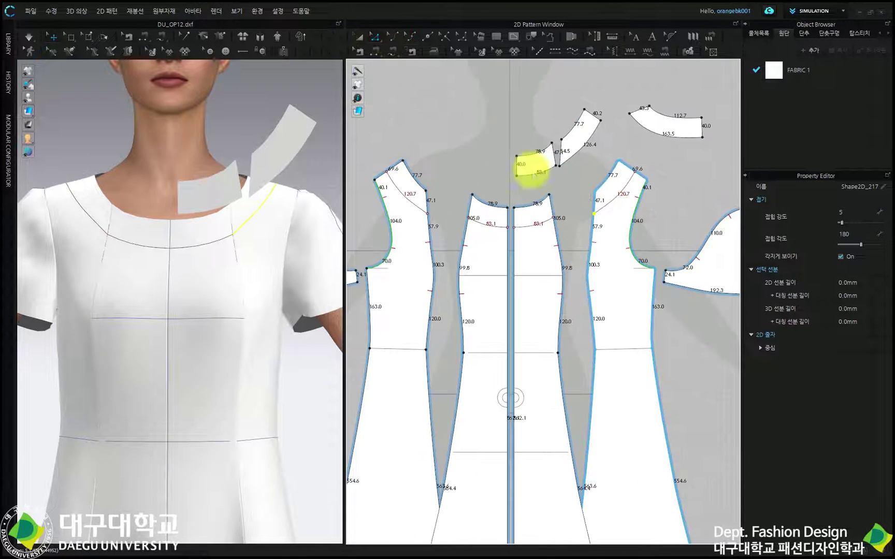
- Delete the three old neckline facing pieces placed above the front and side panels
scroll(523, 171, down, 2)
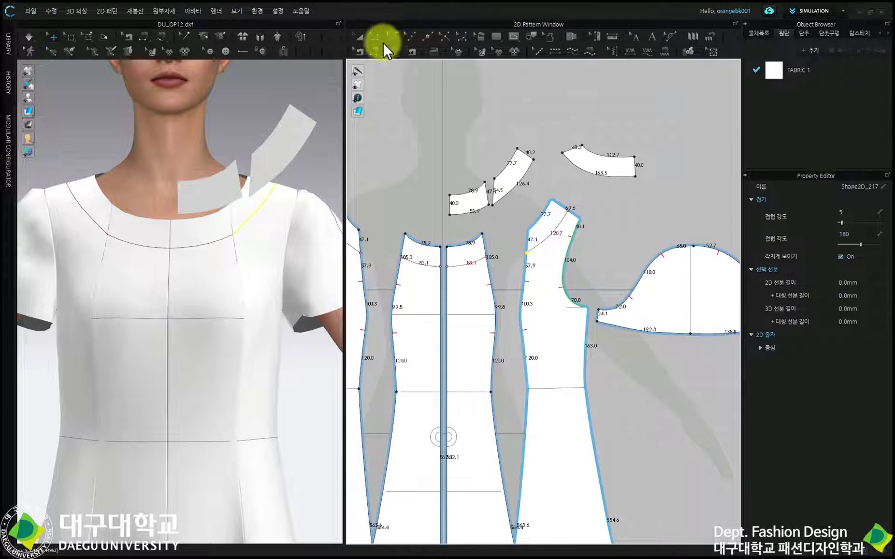
click(360, 37)
drag(425, 131, 535, 212)
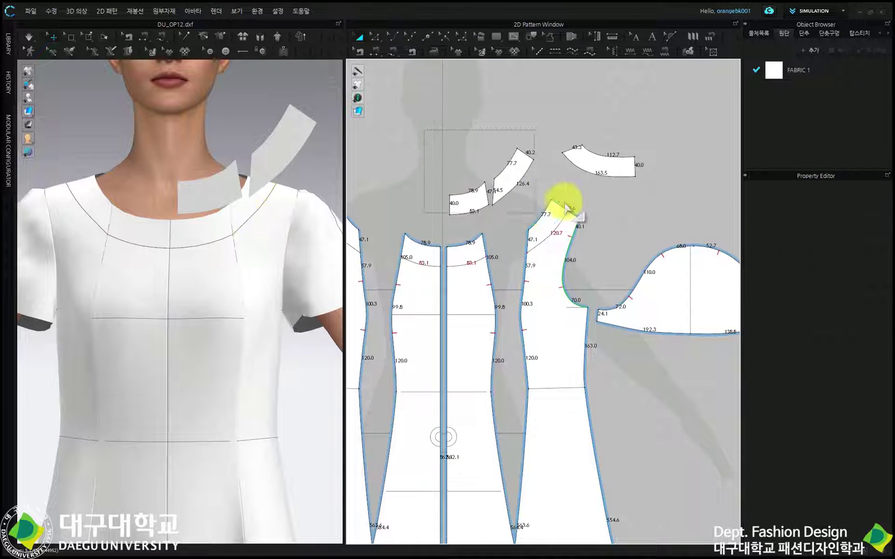
key(Delete)
click(595, 168)
key(Delete)
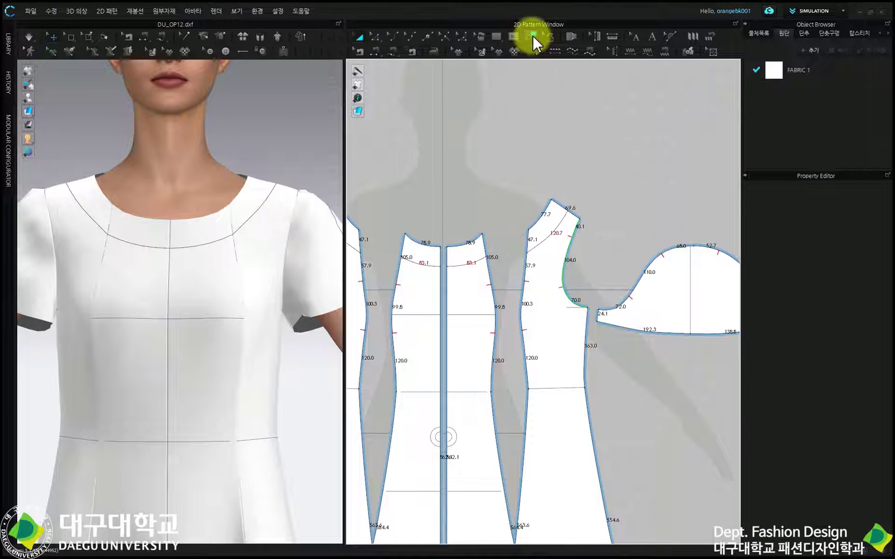
- Trace the center front area between the neckline and offset line as a new facing pattern, placed directly above its panel
click(532, 37)
scroll(509, 267, up, 2)
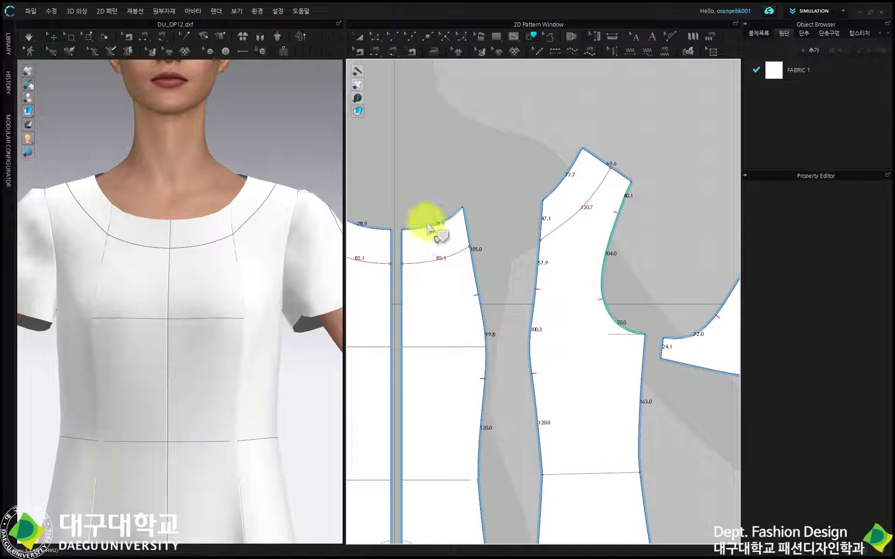
click(402, 250)
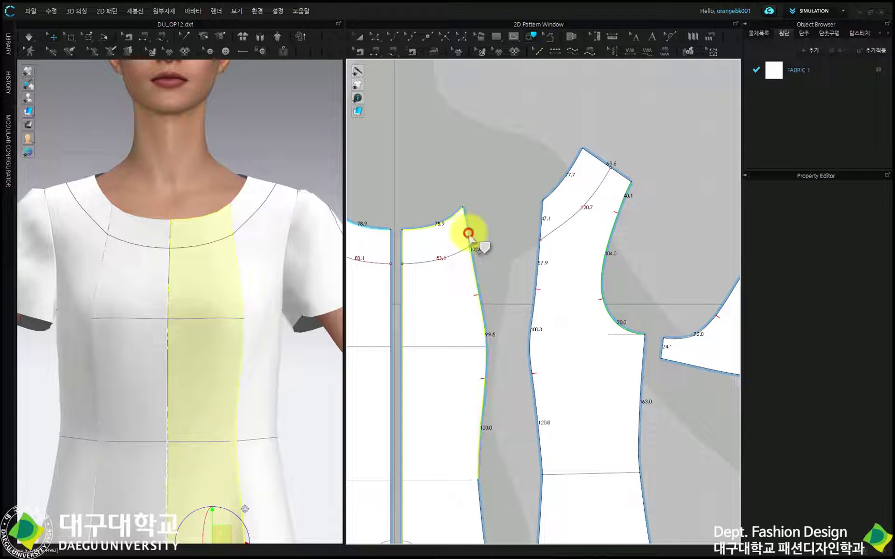
click(468, 233)
right_click(461, 257)
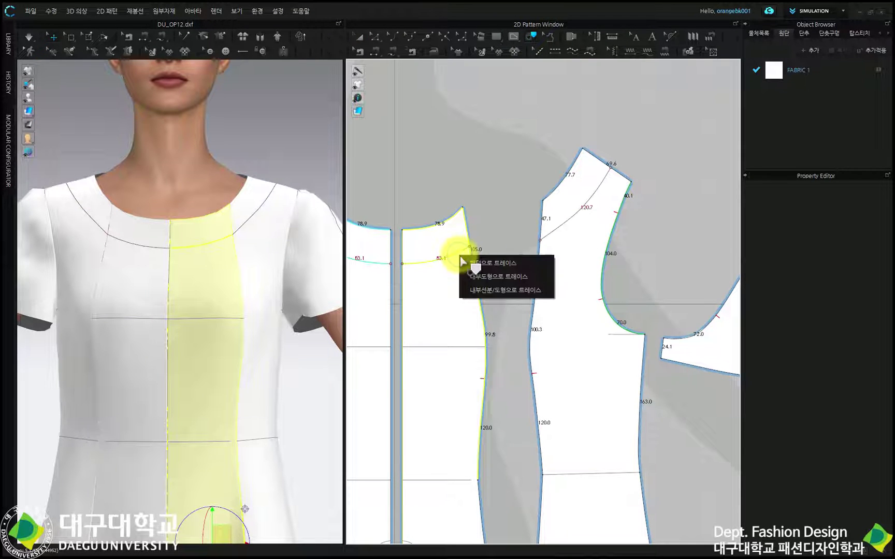
click(483, 266)
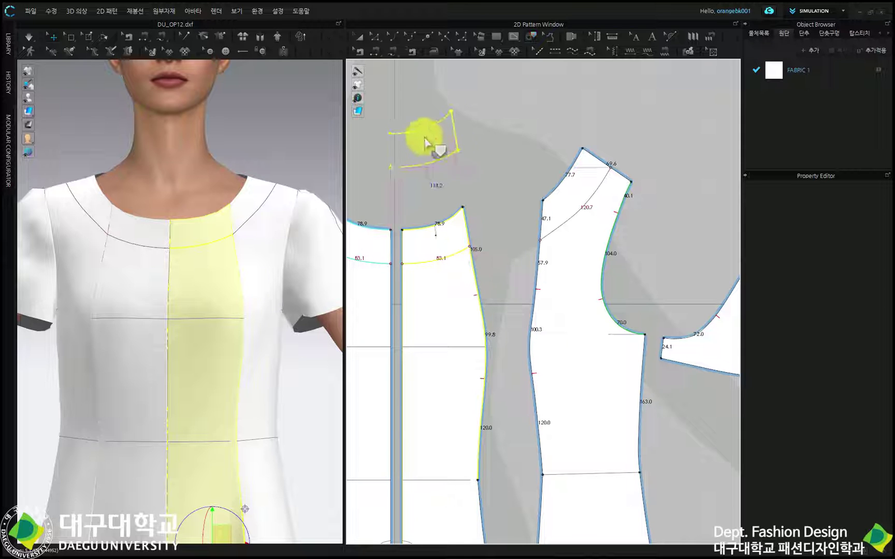
click(434, 131)
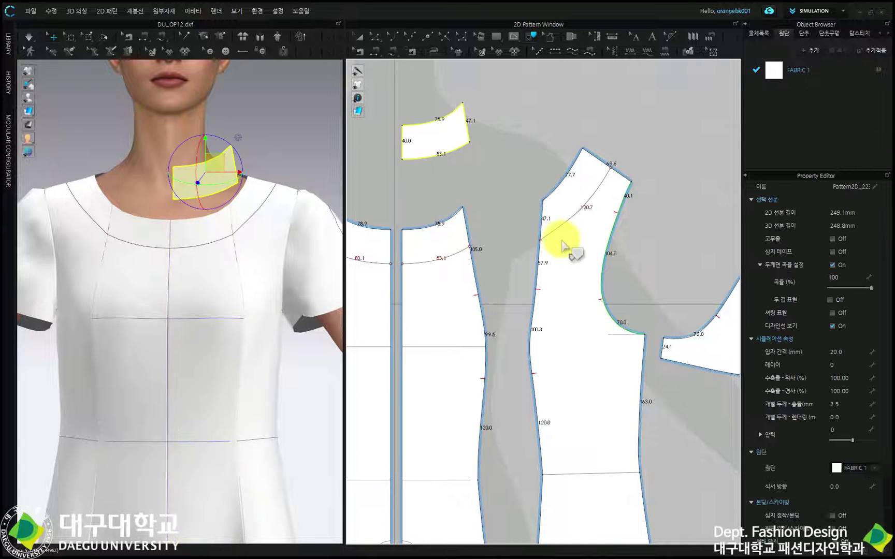
- Trace the front side panel's area above its neckline offset line as a facing pattern, placed beside the center front facing
click(568, 213)
shift+click(597, 160)
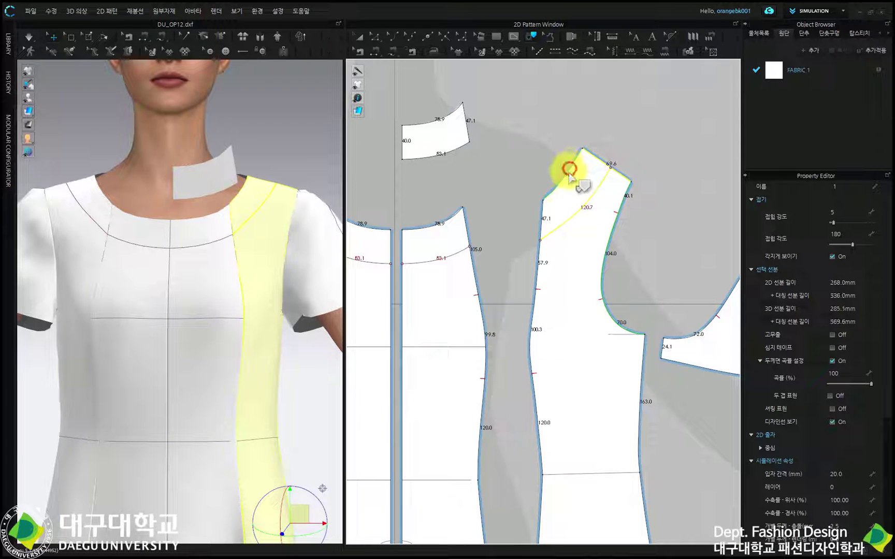
right_click(543, 223)
click(567, 239)
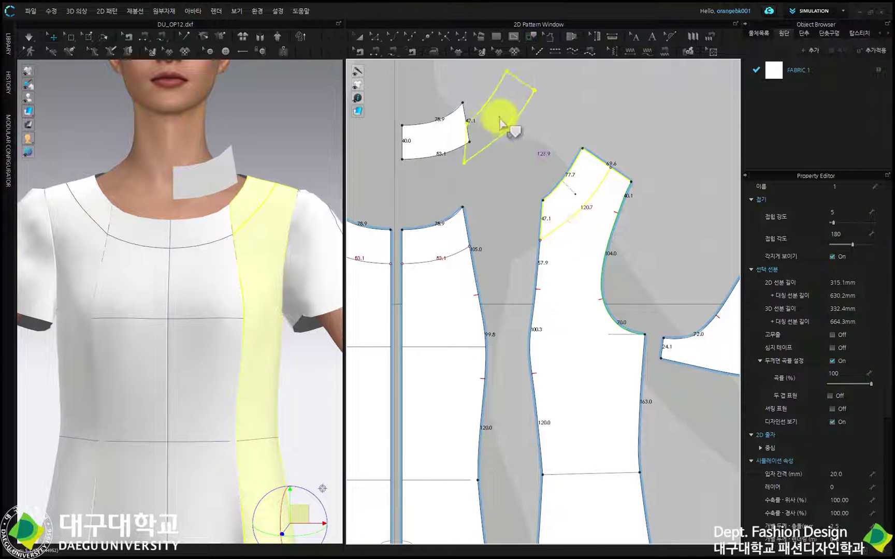
click(511, 92)
- Merge the center front and front side facings along their matching princess seam edges, keeping the seam as an internal line
scroll(532, 190, down, 3)
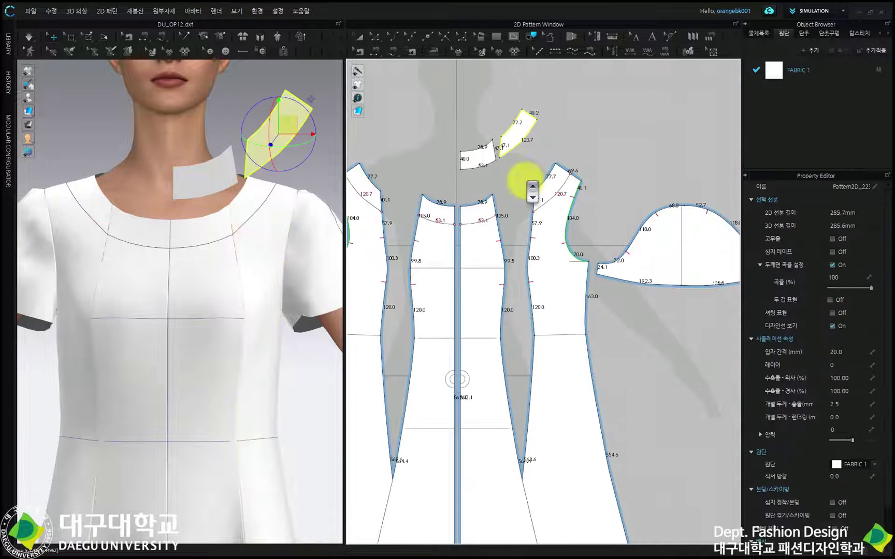
scroll(528, 168, up, 3)
click(373, 37)
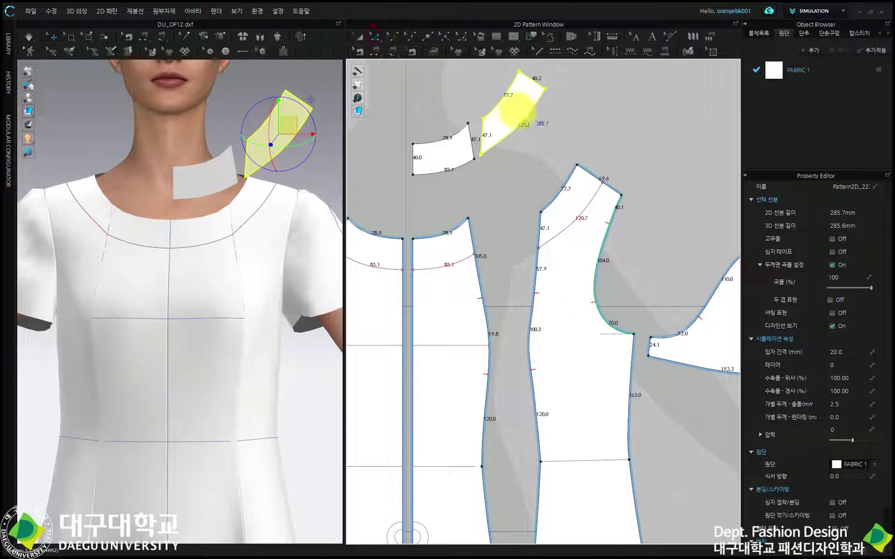
click(457, 89)
click(468, 129)
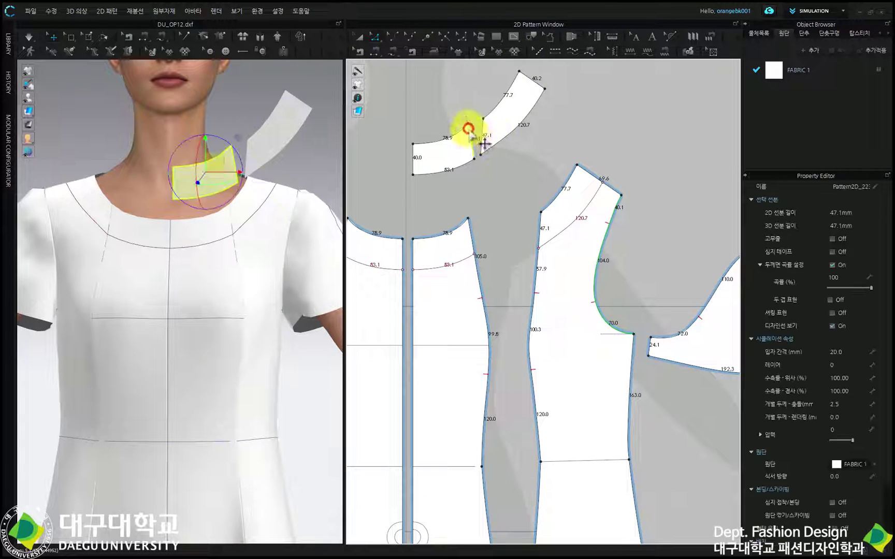
shift+click(473, 143)
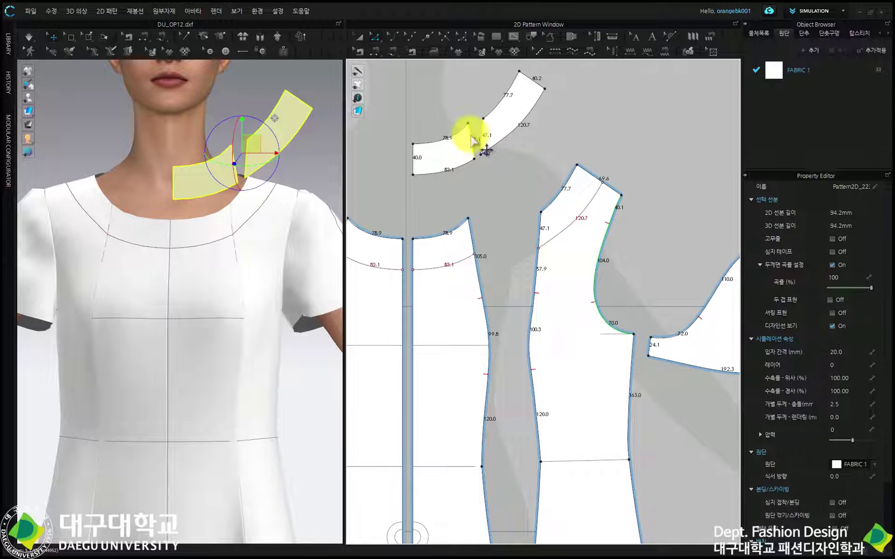
scroll(472, 137, up, 2)
scroll(539, 200, up, 2)
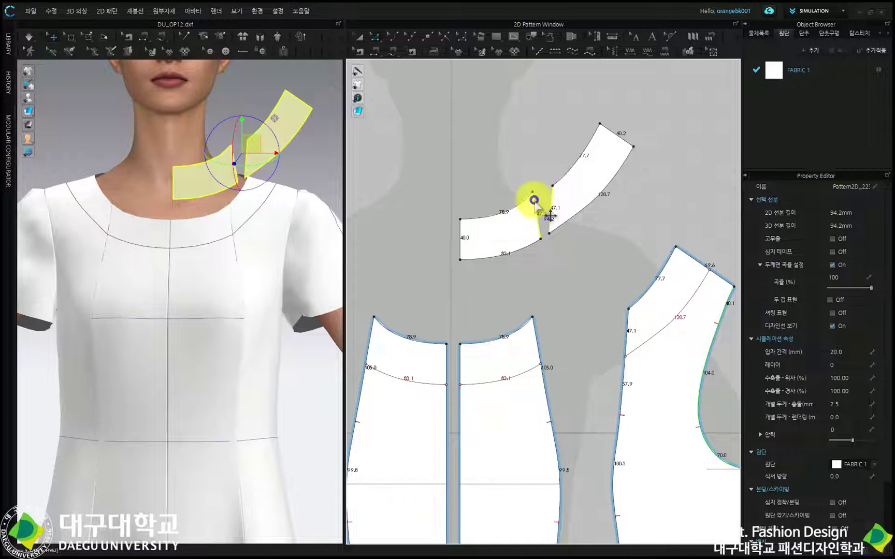
right_click(534, 200)
click(571, 281)
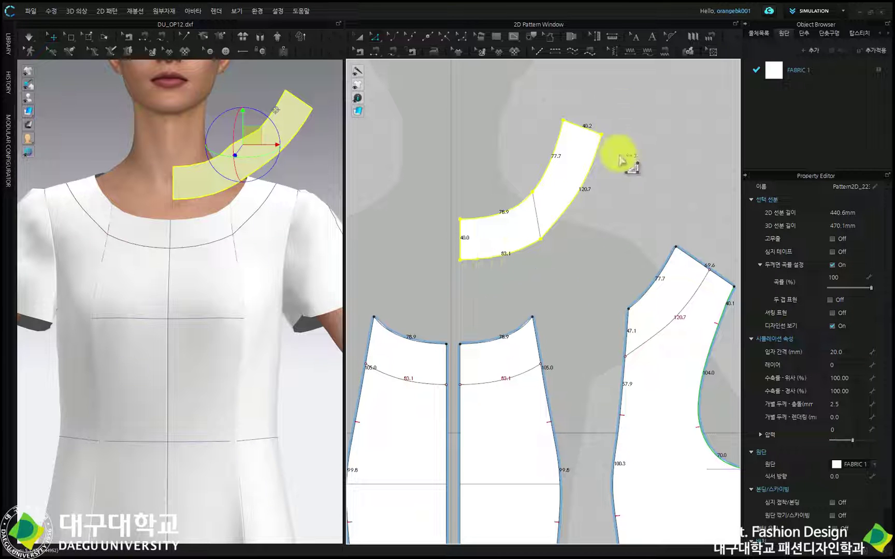
click(578, 248)
- Trace the back panel's area between the neckline and offset line as a facing pattern, placed directly above the panel
scroll(549, 316, down, 3)
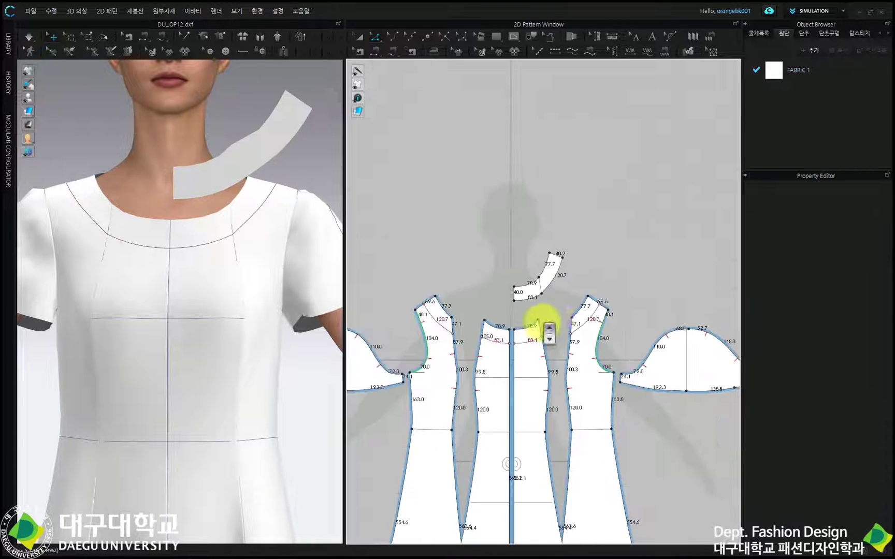
scroll(595, 274, up, 5)
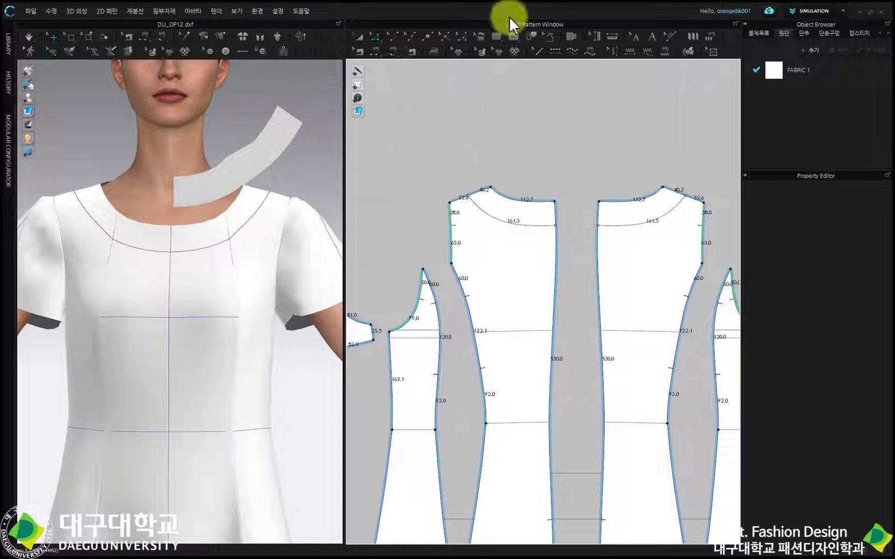
click(530, 35)
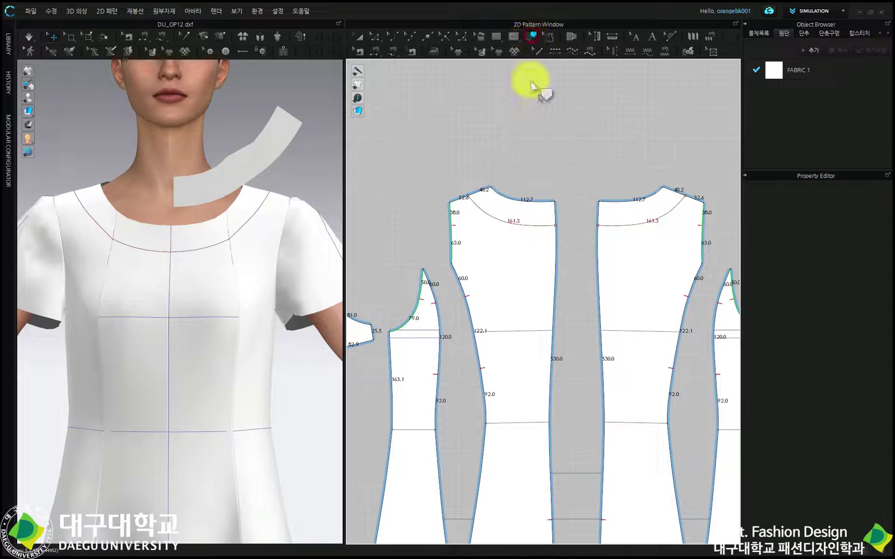
click(555, 222)
shift+click(522, 201)
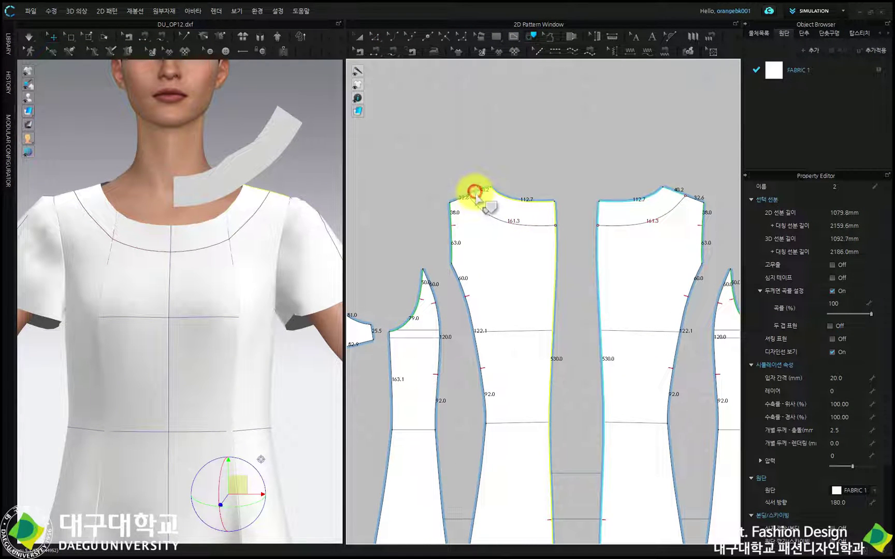
shift+click(482, 217)
right_click(476, 207)
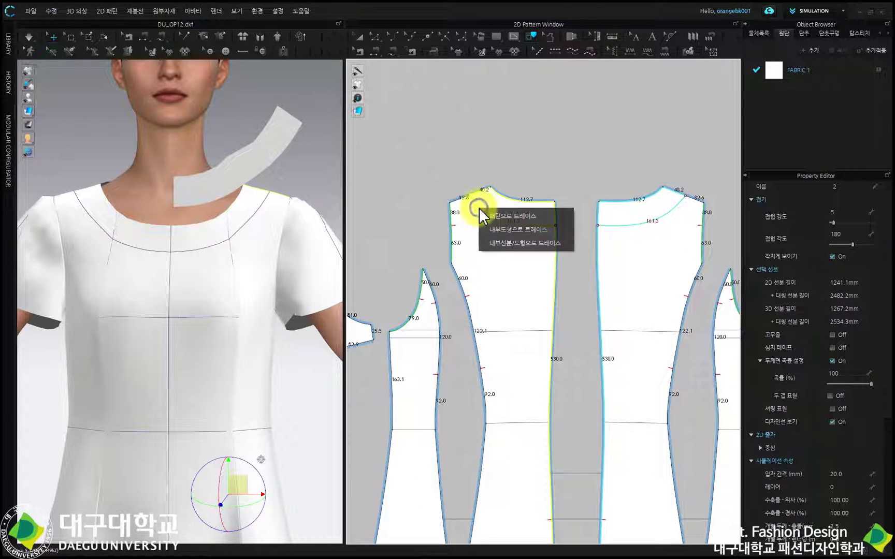
click(518, 220)
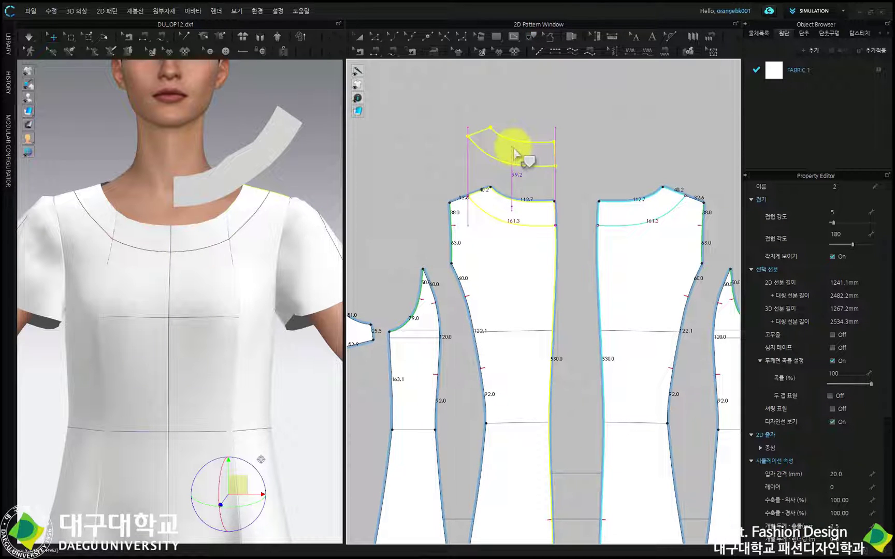
click(508, 174)
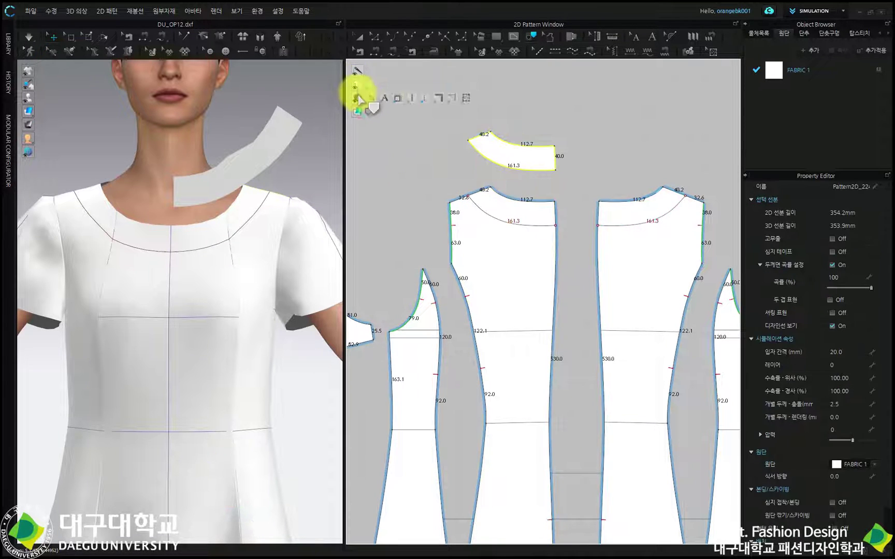
- Hide the pattern segment lengths and place a linked symmetric copy of the front facing on the opposite side of center front
click(398, 99)
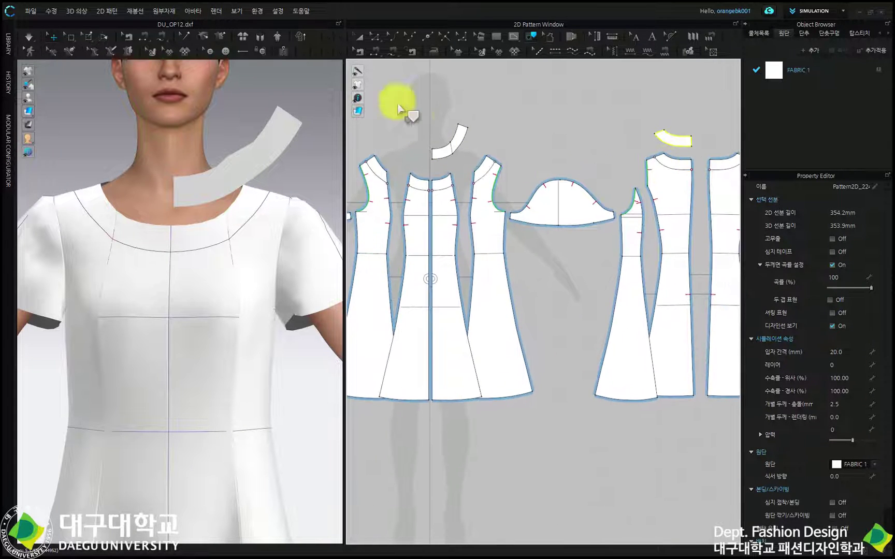
right_click(438, 153)
click(488, 133)
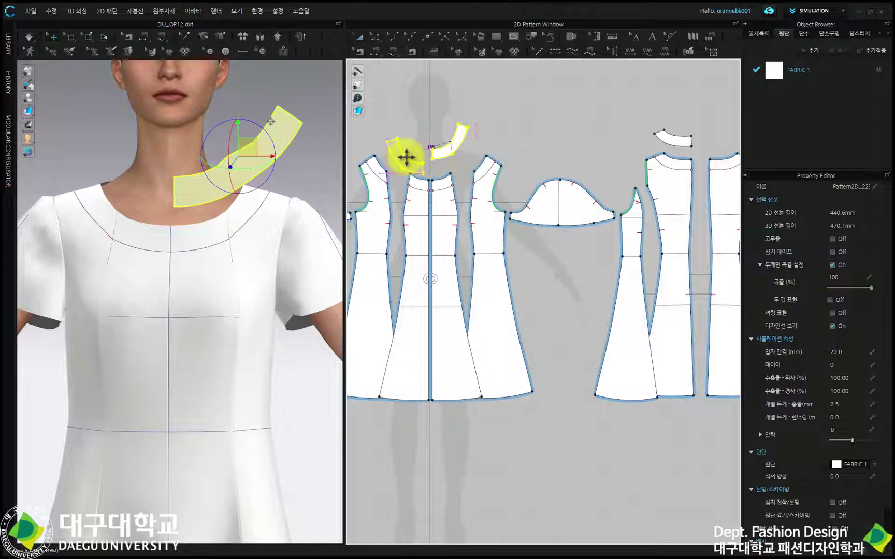
click(409, 139)
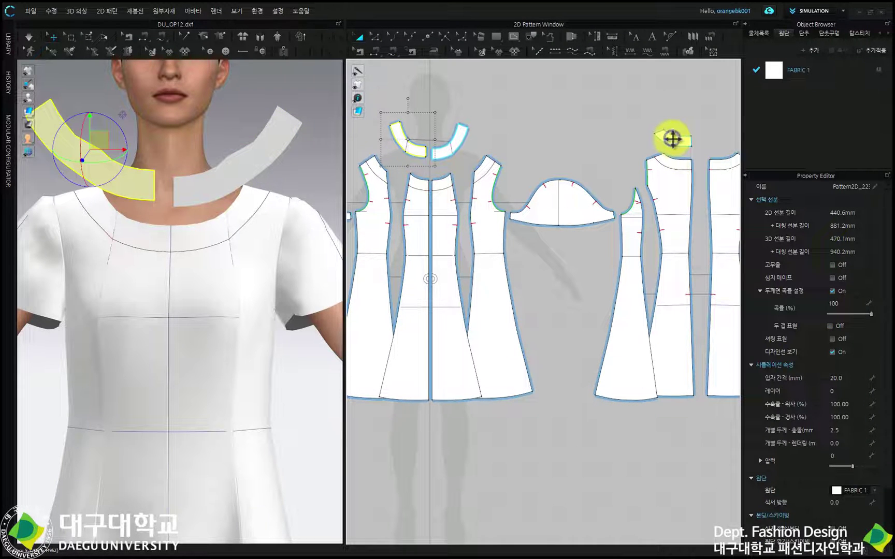
- Place a linked symmetric copy of the back facing above the opposite back panel
right_click(672, 139)
click(750, 137)
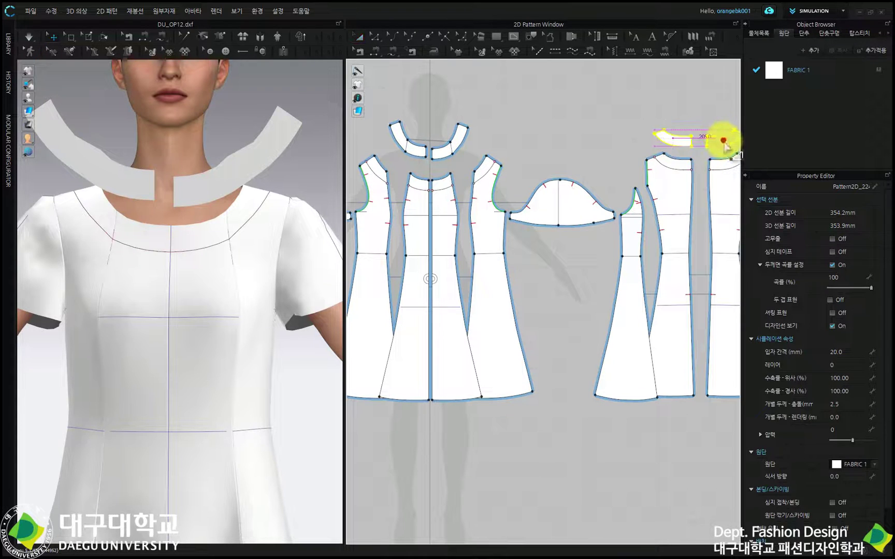
click(723, 141)
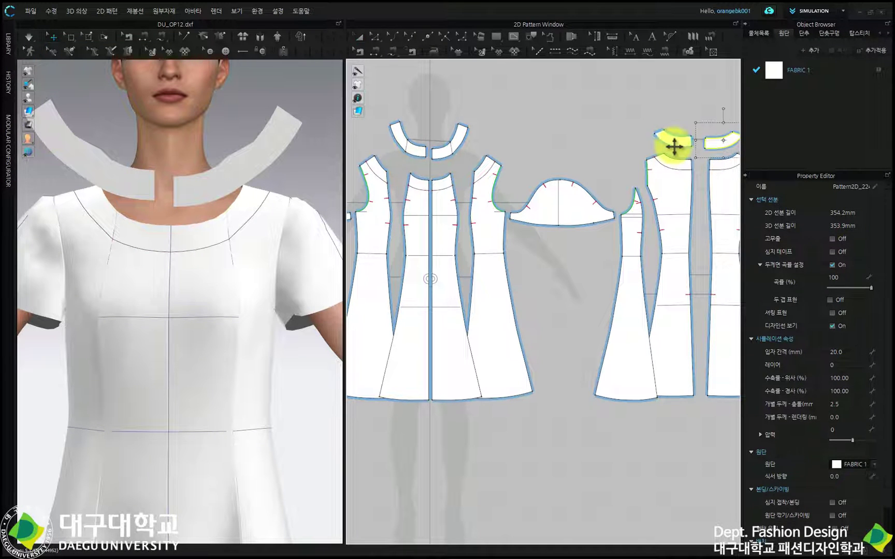
- Turn on fusible bonding for the front and back neckline facings
shift+click(444, 146)
scroll(845, 494, down, 2)
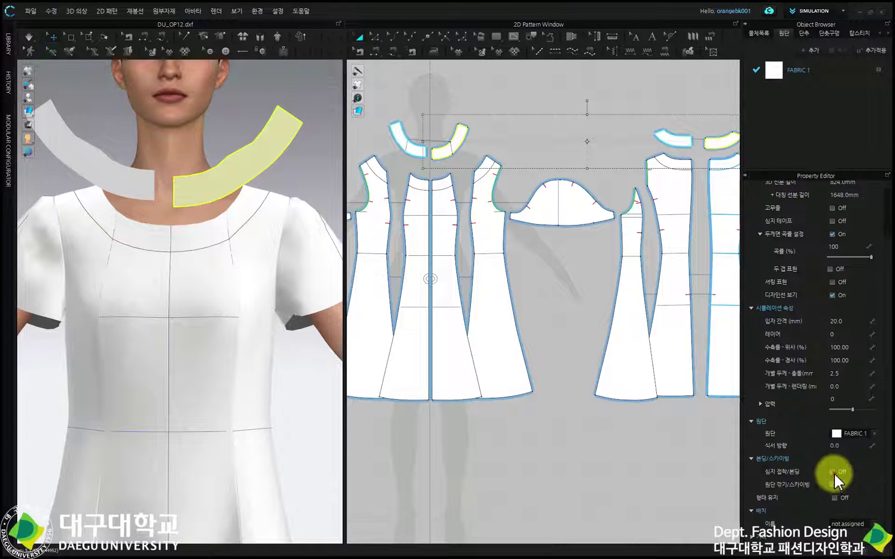
click(832, 471)
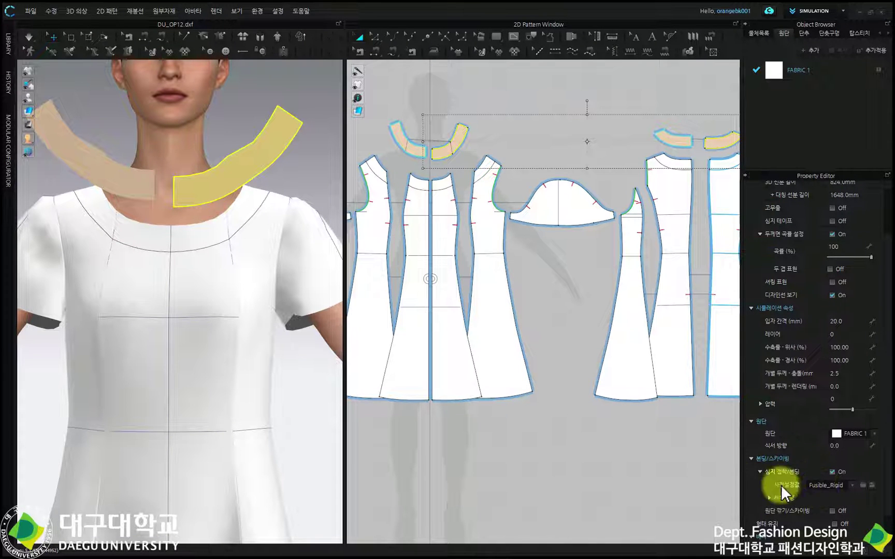
click(521, 149)
- Rearrange both front facings in 3D to their flat 2D pattern state
scroll(251, 179, up, 5)
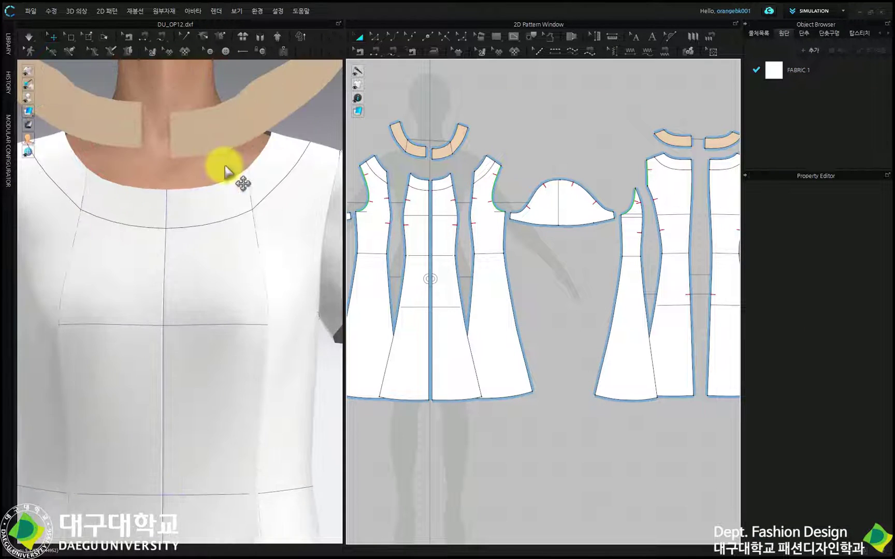
right_click(239, 187)
click(185, 206)
scroll(170, 201, down, 5)
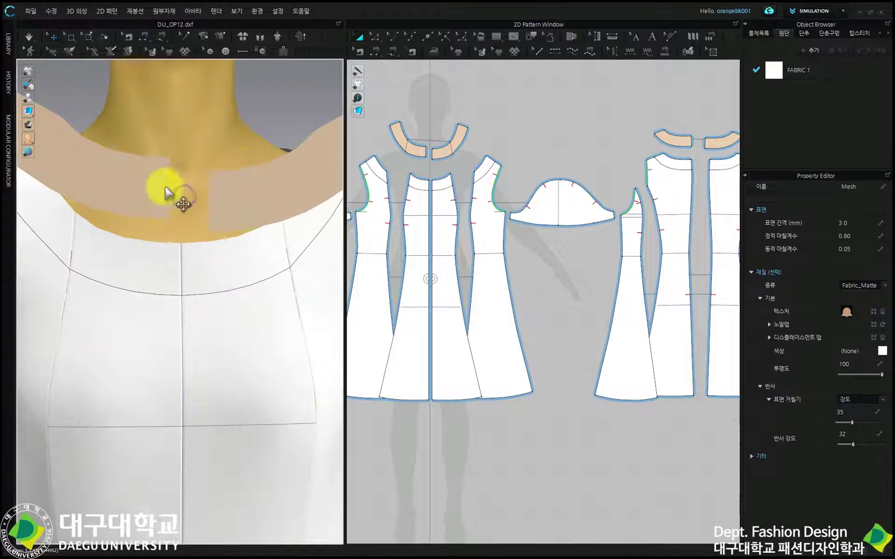
click(282, 195)
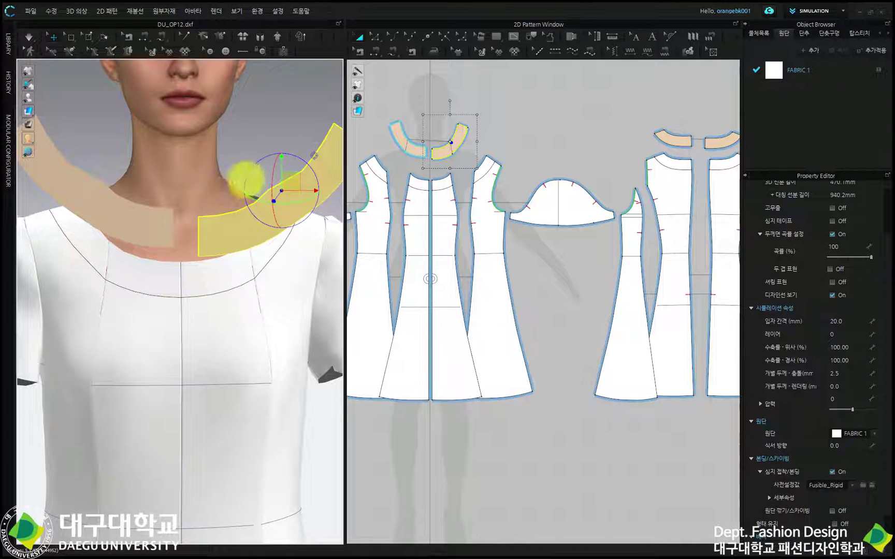
shift+click(162, 225)
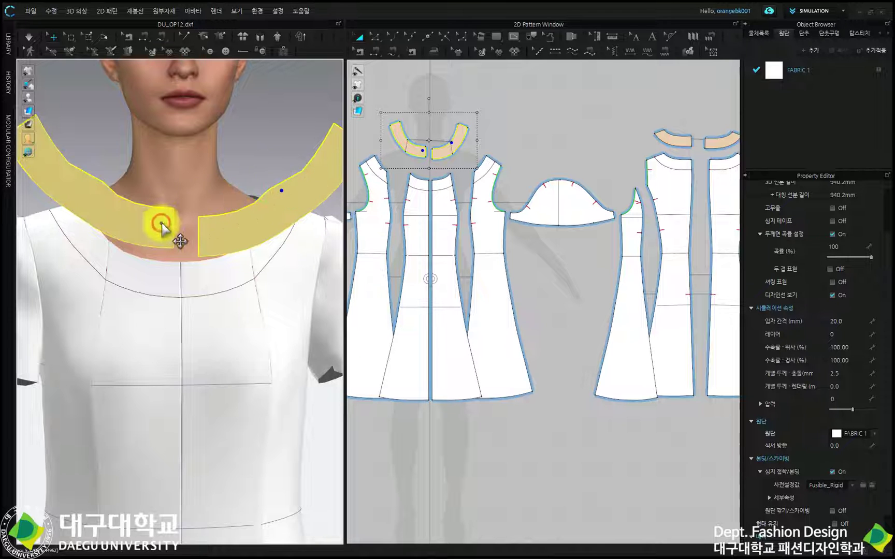
right_click(255, 227)
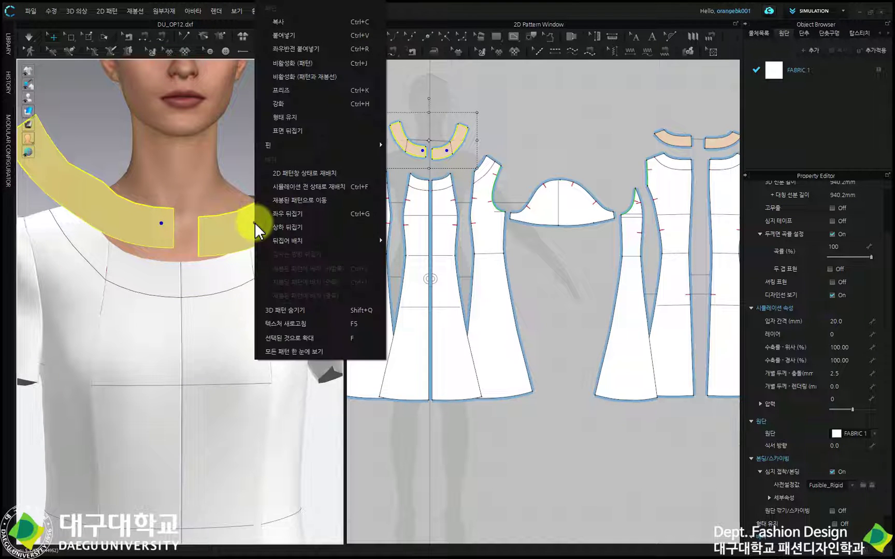
click(300, 174)
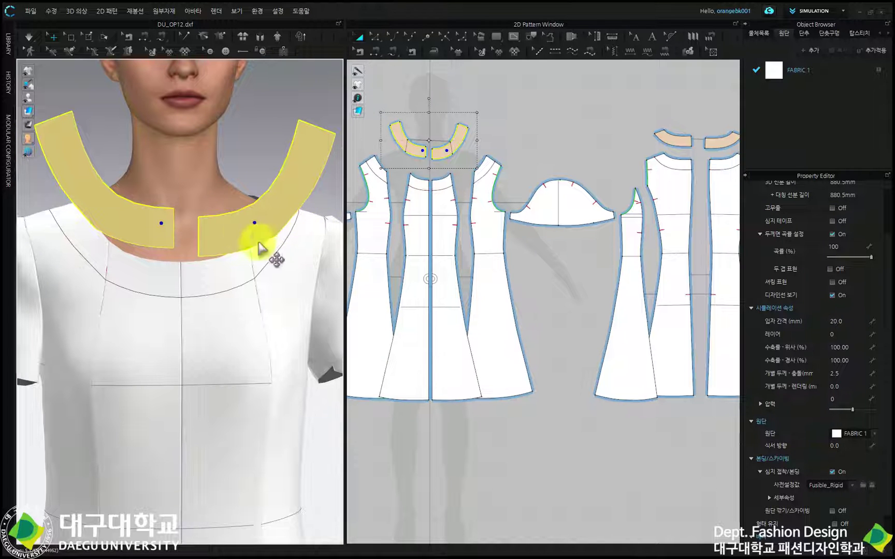
right_drag(261, 241, 336, 238)
scroll(475, 200, up, 5)
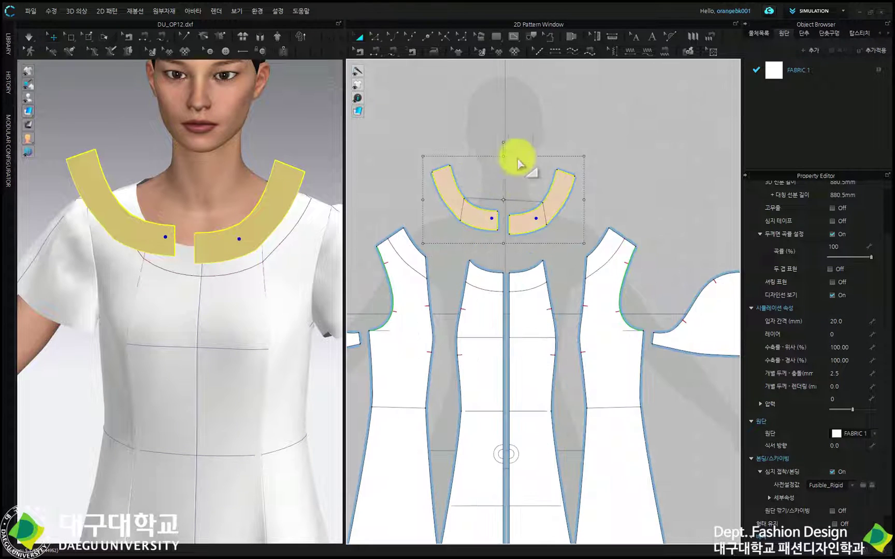
click(532, 75)
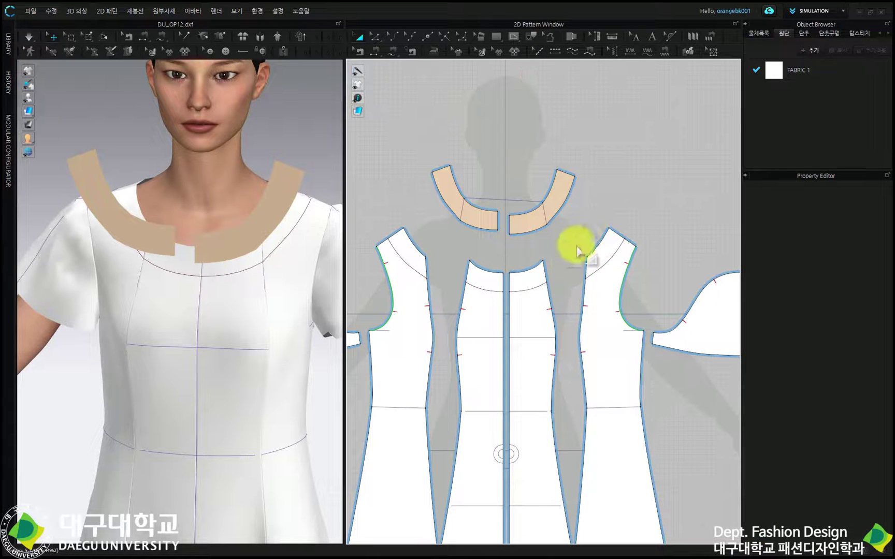
- Sew the front facing's inner edge to the necklines of the center front and front side panels, segment by segment
click(379, 54)
scroll(559, 284, up, 2)
middle_drag(556, 283, 547, 278)
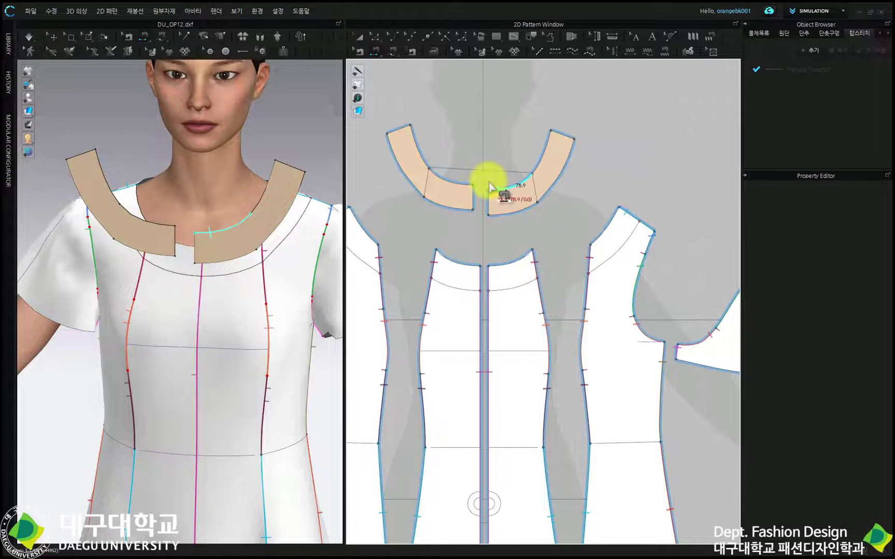
click(491, 188)
click(498, 270)
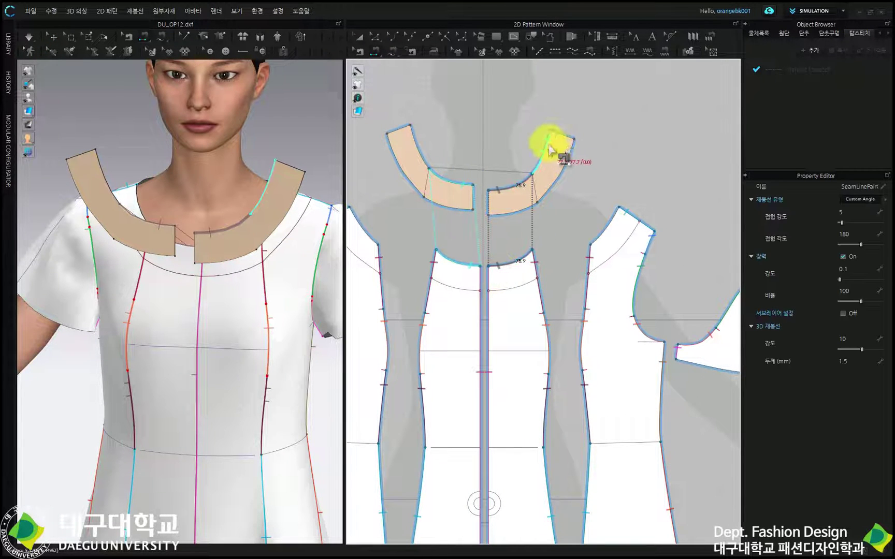
click(553, 143)
click(616, 217)
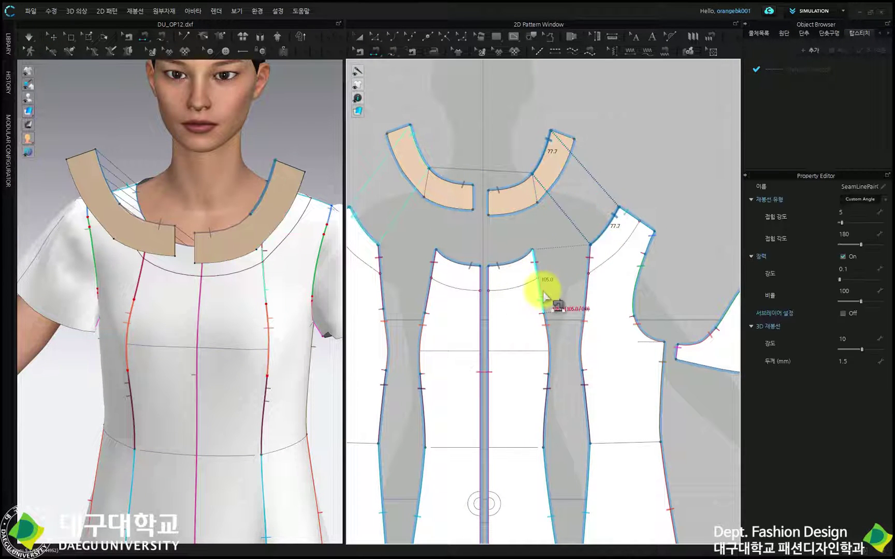
- Sew the front facing's outer edge to the internal offset lines on the front side and center front panels
click(568, 150)
click(636, 243)
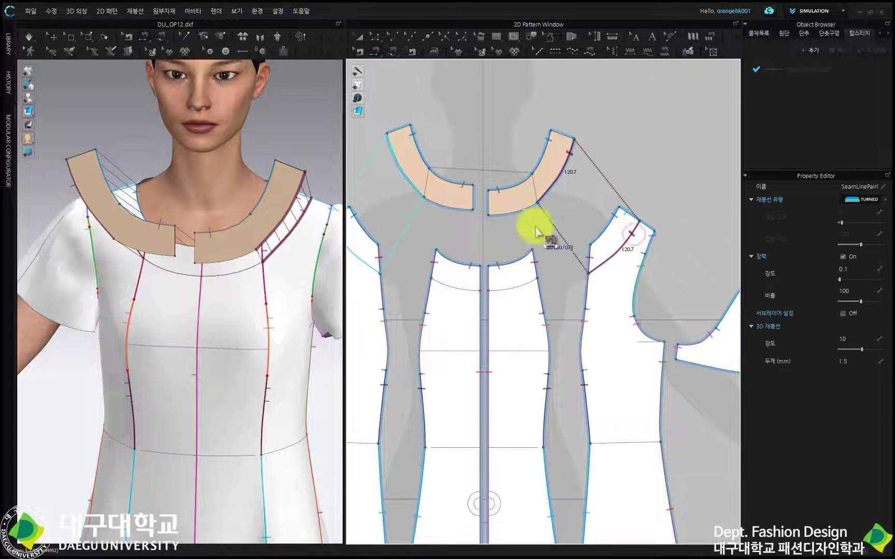
click(498, 212)
click(496, 293)
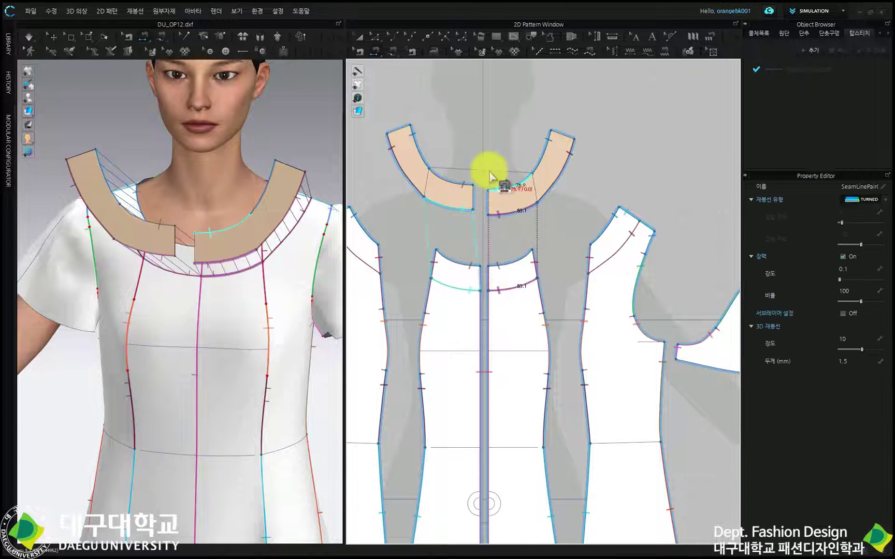
- Sew the two front facings together at center front and join the front facing's shoulder edge to the back facing's shoulder edge
scroll(492, 202, up, 3)
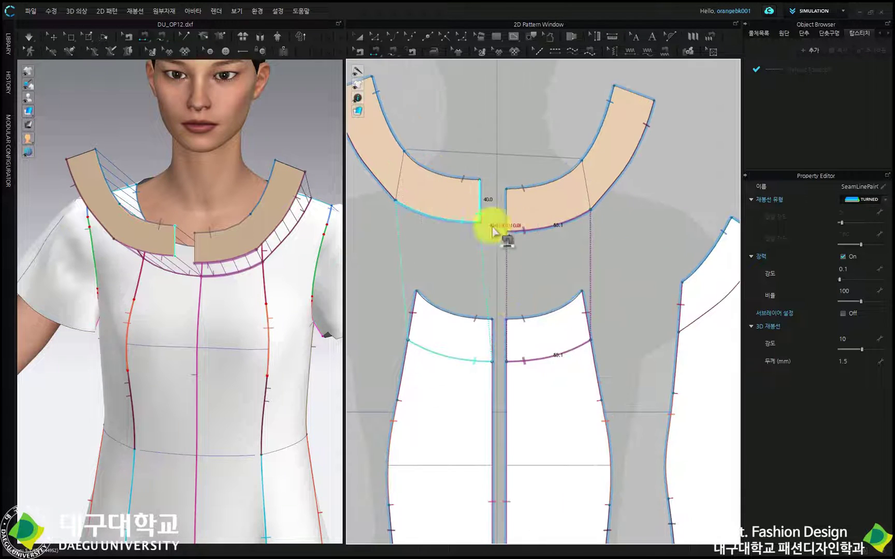
click(482, 187)
click(501, 198)
scroll(504, 204, down, 3)
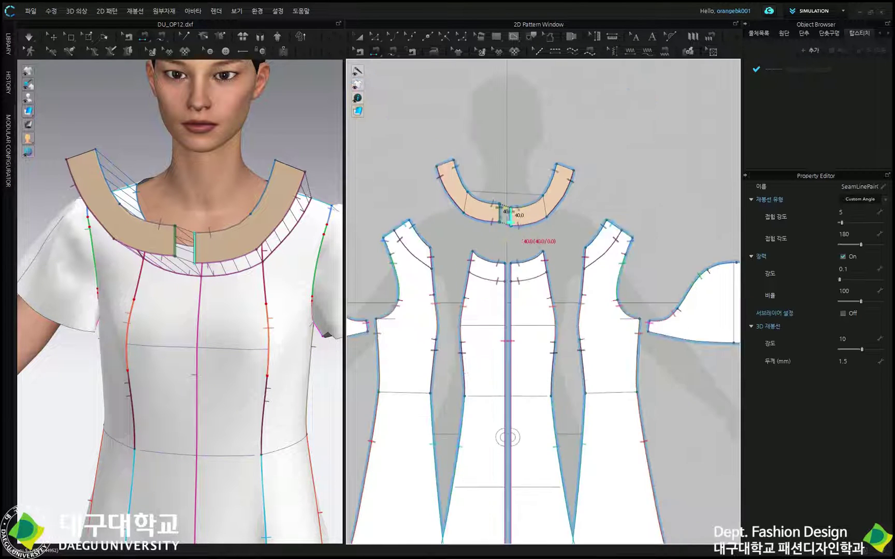
scroll(369, 214, up, 3)
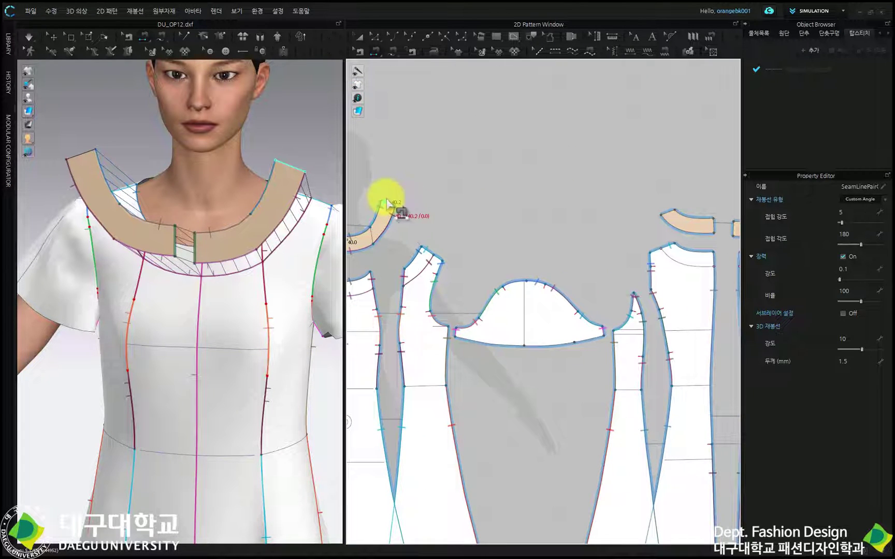
click(387, 203)
click(668, 209)
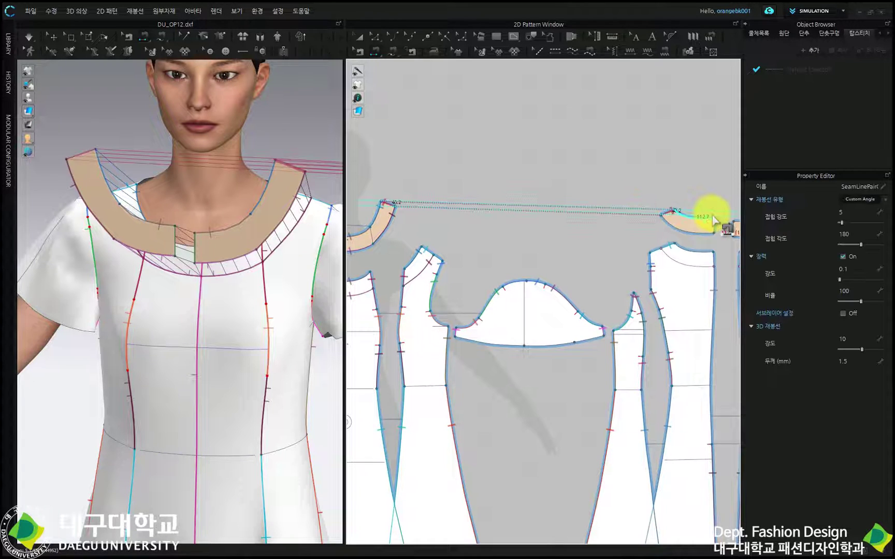
- Sew the back facing's inner edge to the back neckline and its outer edge to the back panel's internal offset line
click(709, 220)
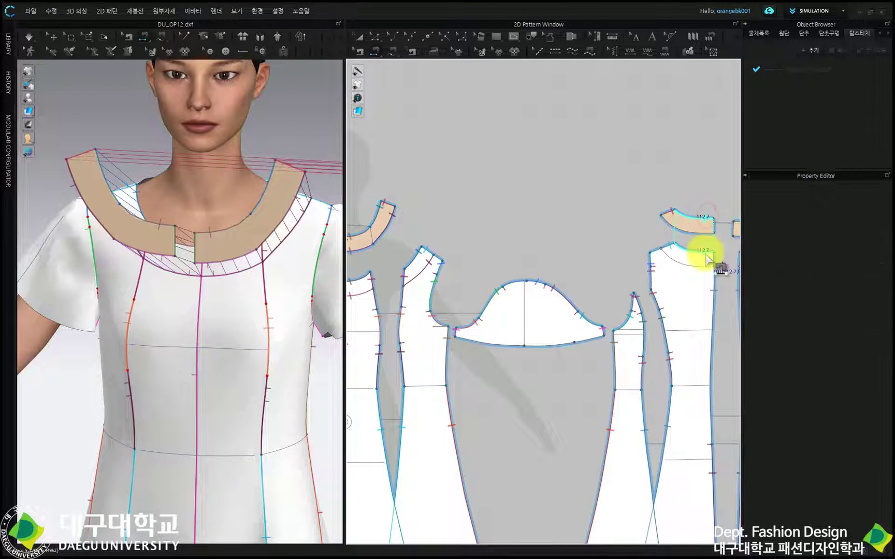
click(704, 252)
click(705, 234)
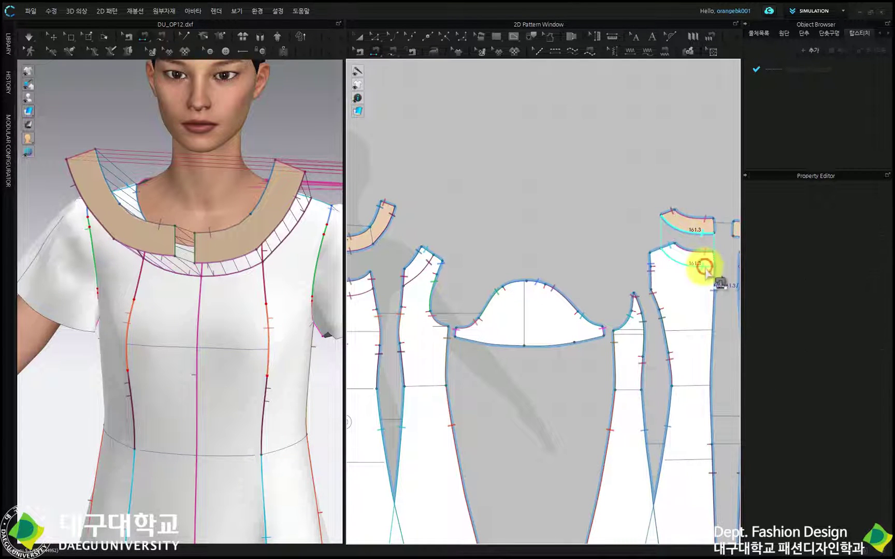
click(704, 267)
click(630, 299)
- Sew the two back facings together along center back and move one facing level with its mirrored counterpart
scroll(614, 285, down, 2)
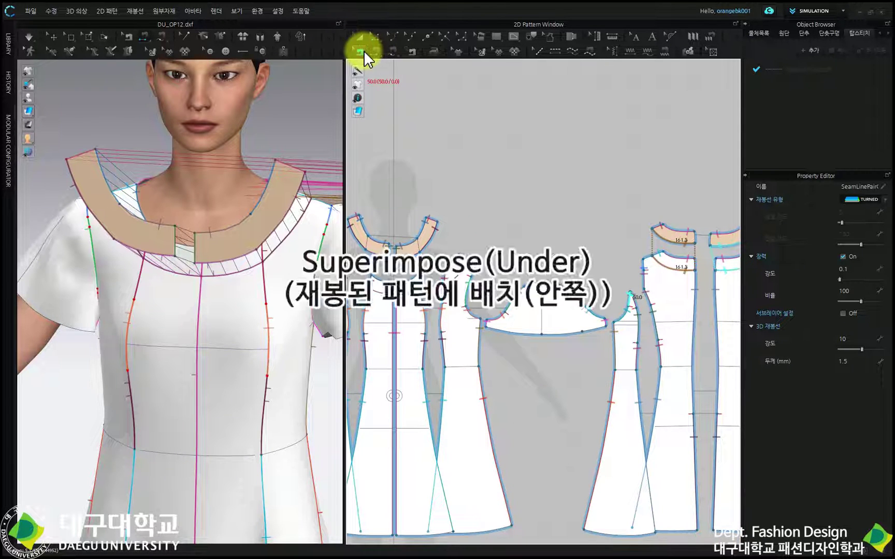
scroll(509, 189, up, 5)
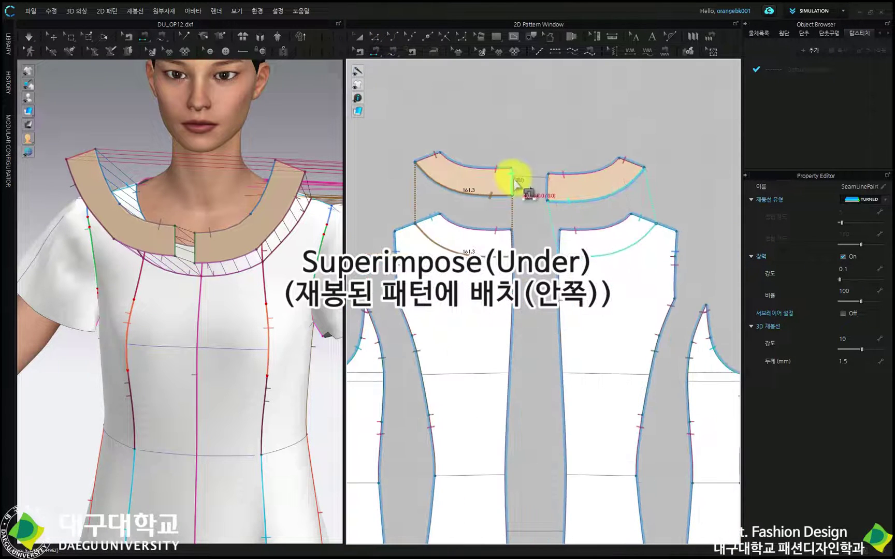
click(513, 183)
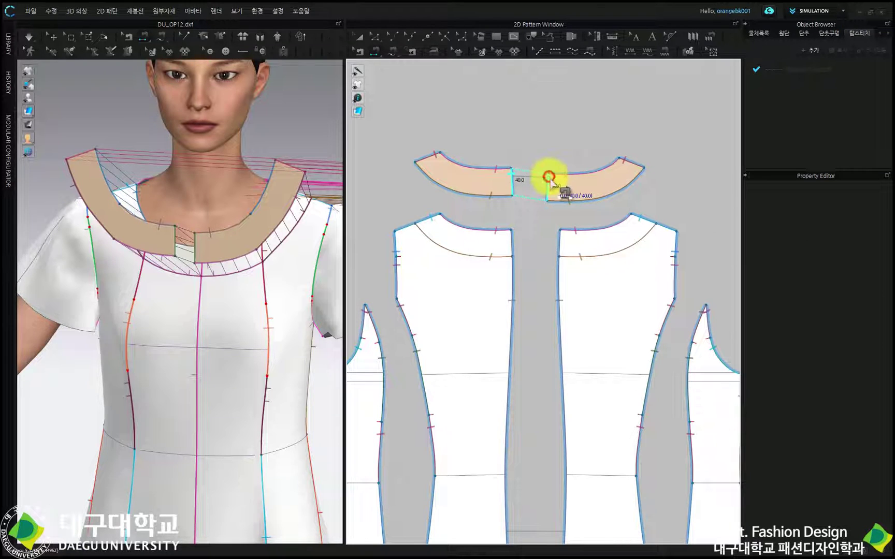
click(549, 177)
click(359, 36)
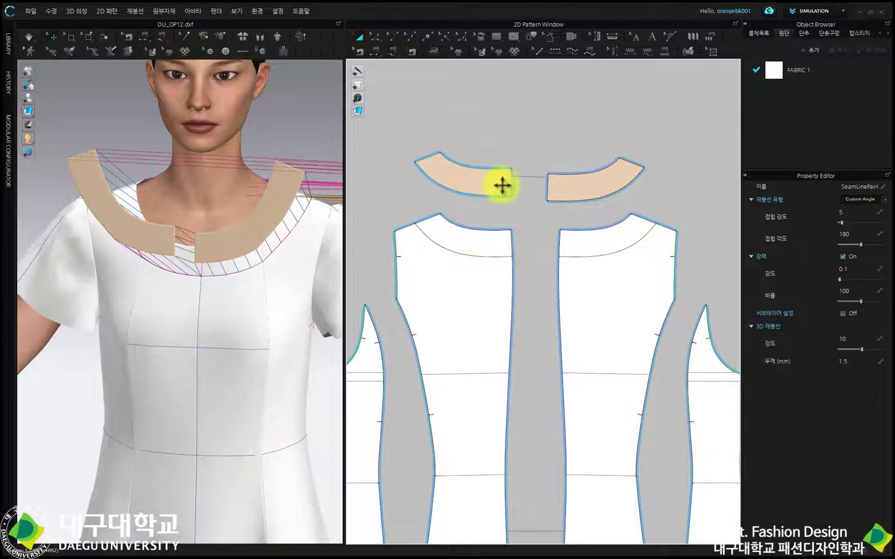
drag(502, 186, 514, 190)
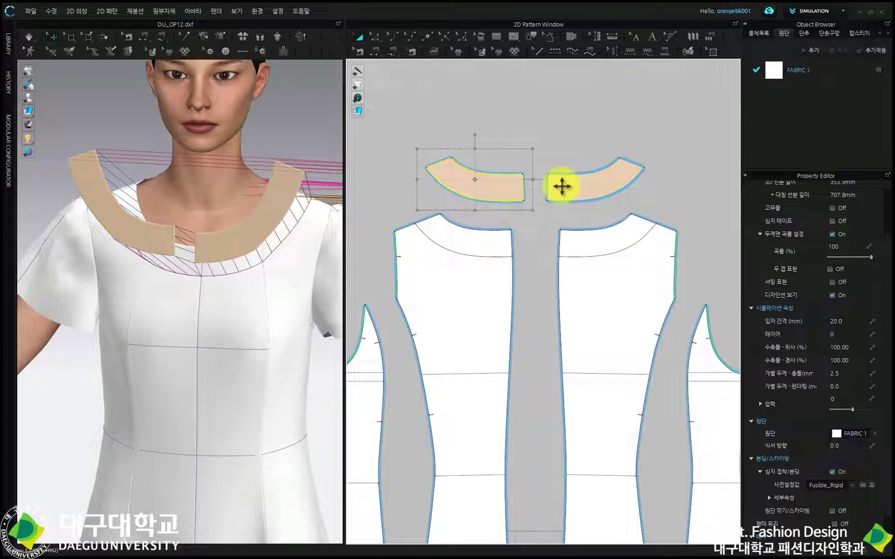
- Try to superimpose both front facings on the inner side of the bodice patterns they are sewn to
scroll(236, 259, down, 10)
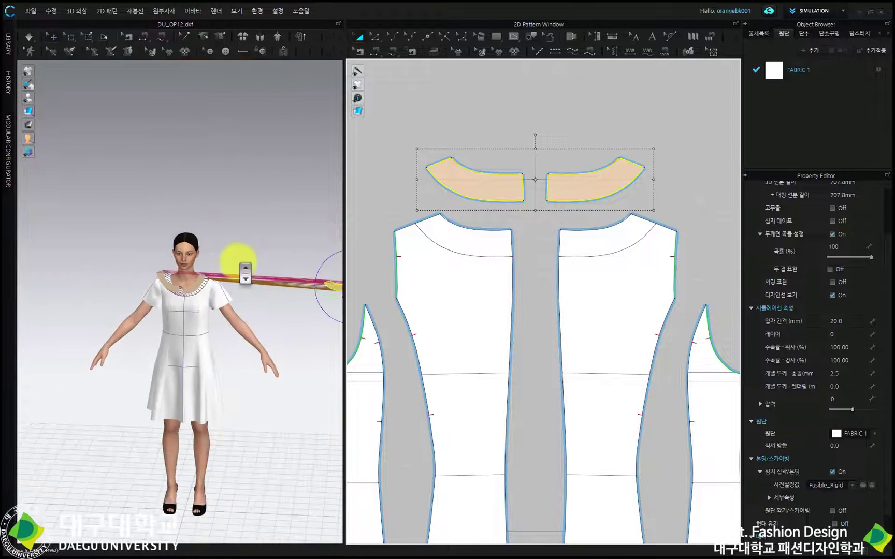
scroll(242, 272, up, 7)
click(227, 260)
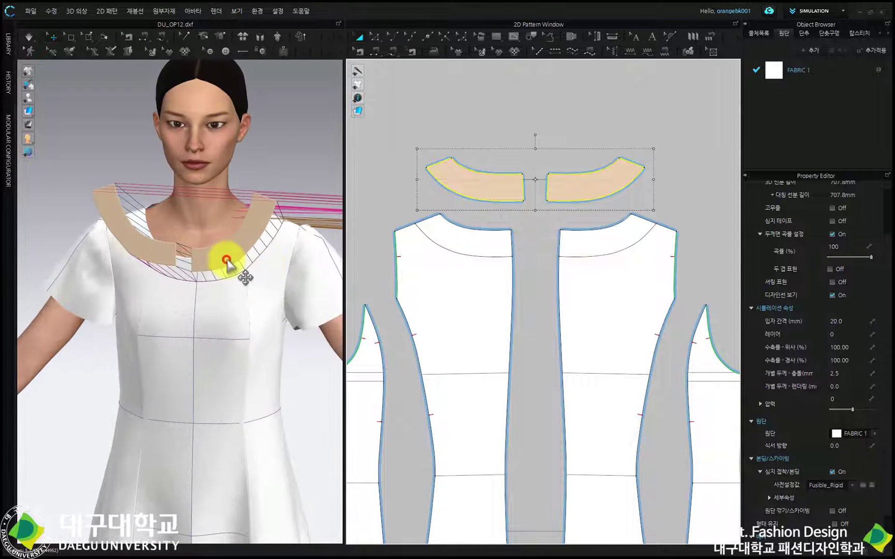
click(140, 249)
right_click(142, 249)
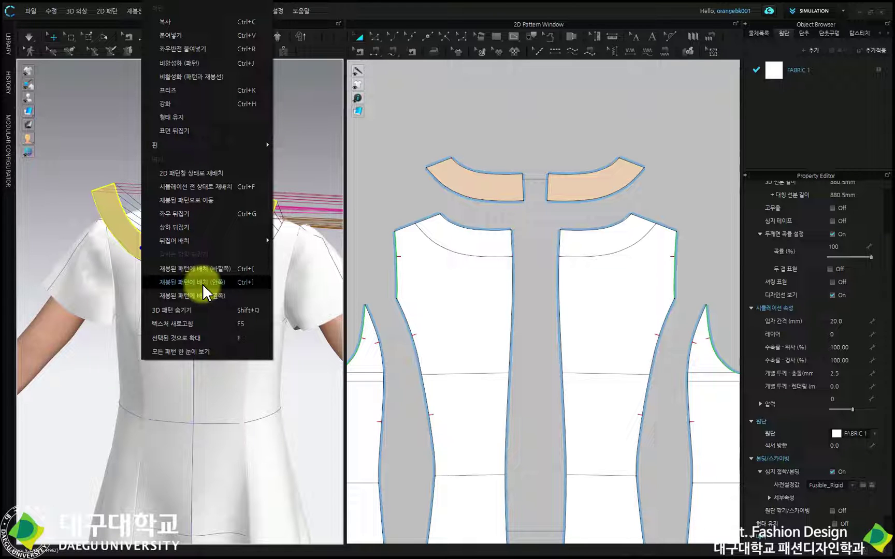
click(203, 286)
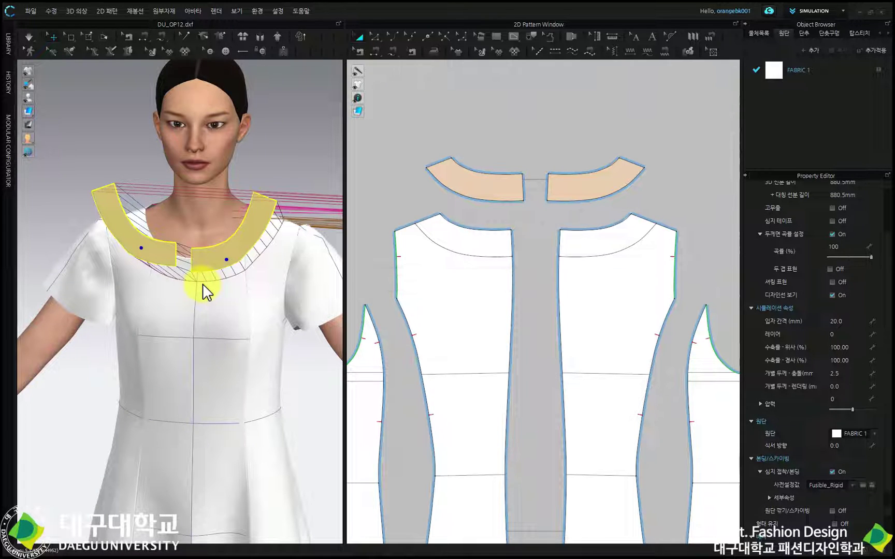
scroll(211, 274, down, 5)
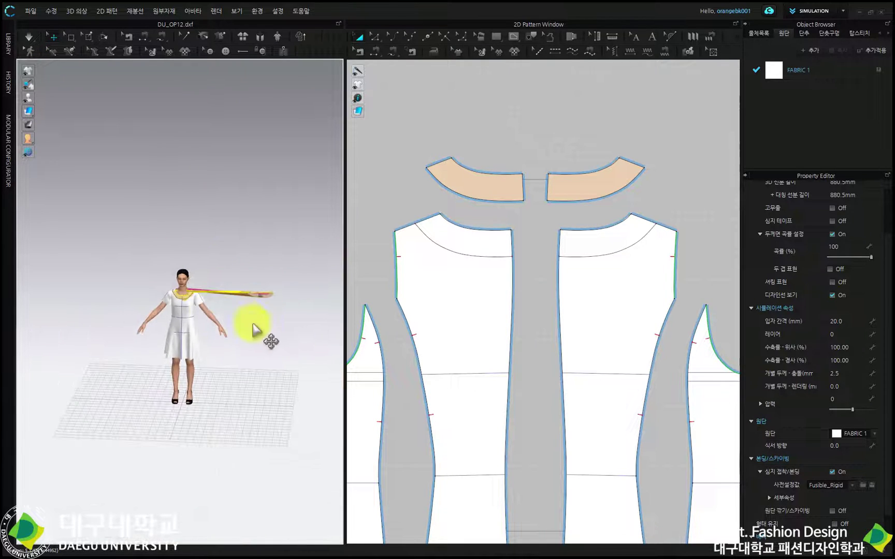
scroll(253, 313, up, 3)
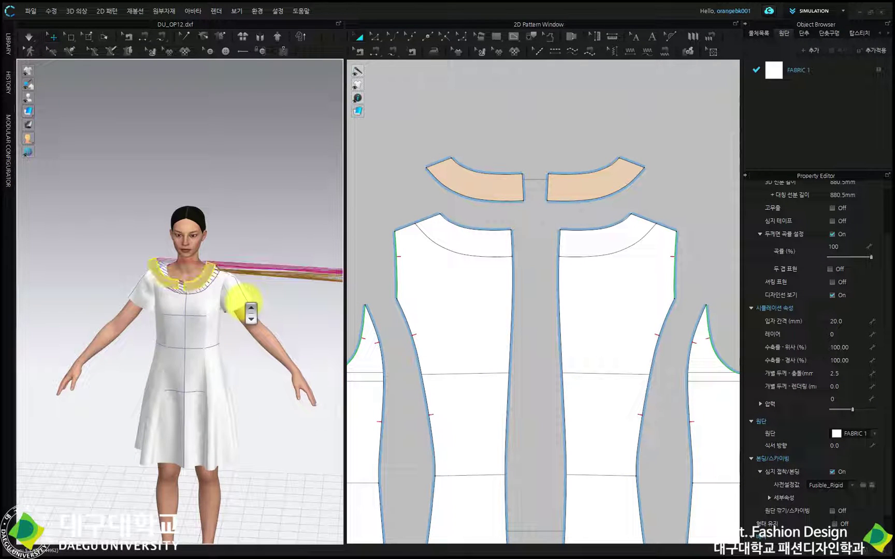
scroll(242, 300, up, 6)
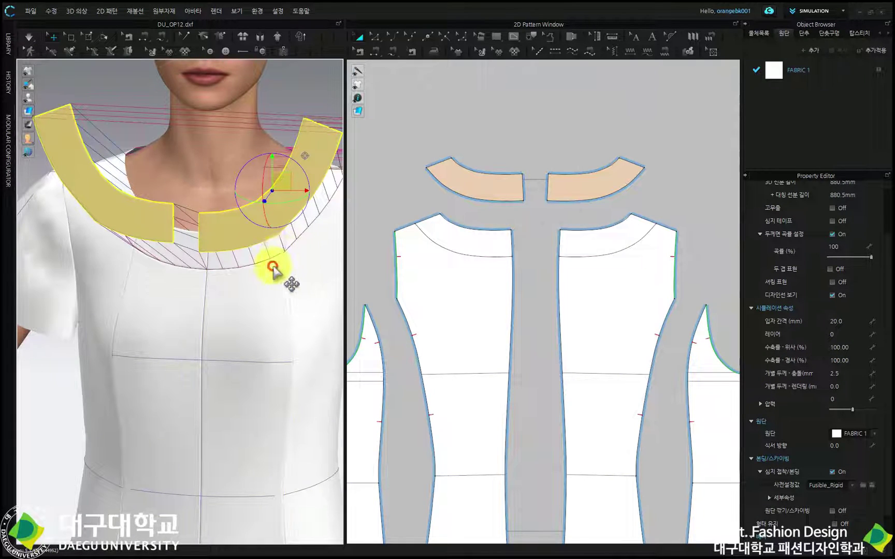
click(273, 266)
right_drag(320, 230, 209, 255)
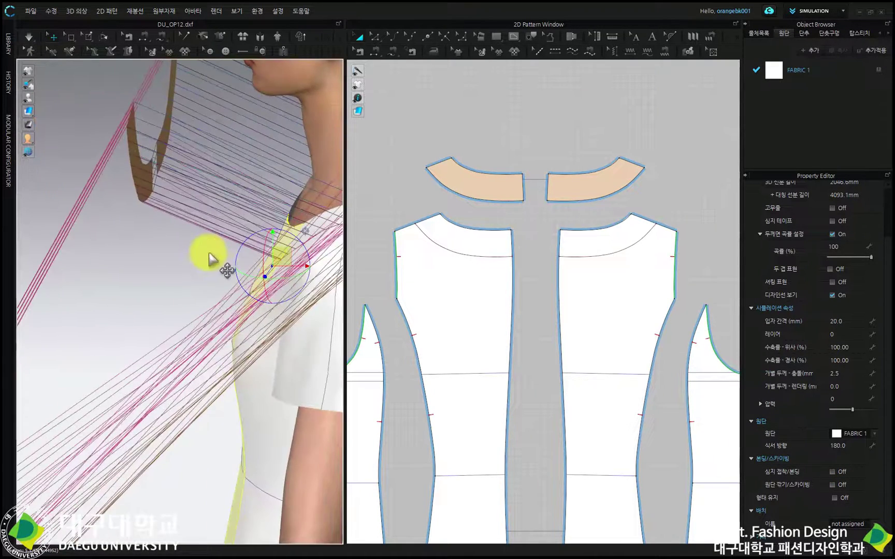
scroll(222, 259, down, 6)
right_drag(164, 343, 279, 315)
middle_drag(279, 313, 133, 292)
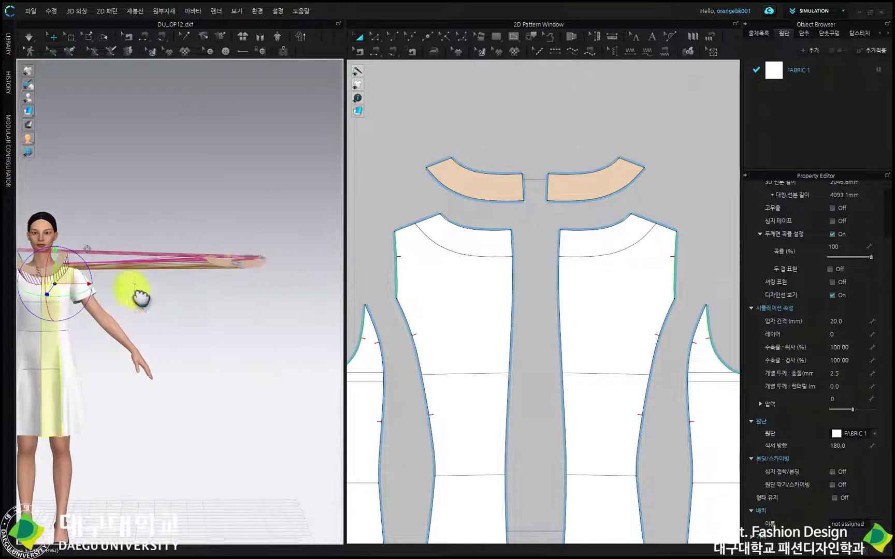
click(227, 258)
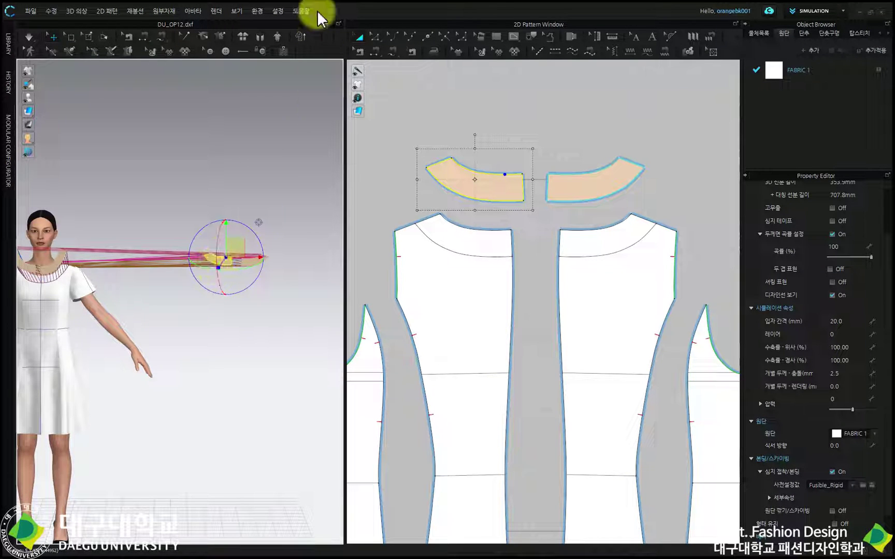
- Delete the facings' shoulder seams and the seams joining them at center back and center front
click(358, 51)
click(445, 165)
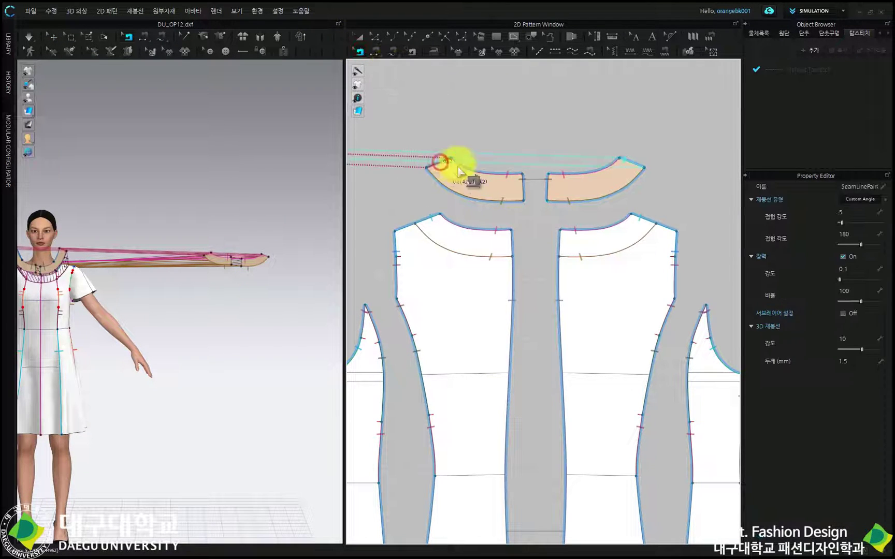
click(523, 191)
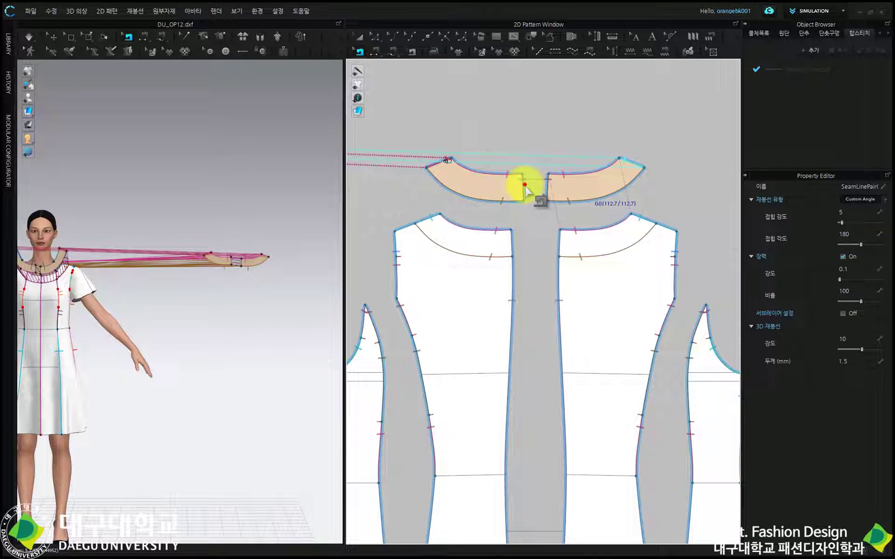
key(ctrl+z)
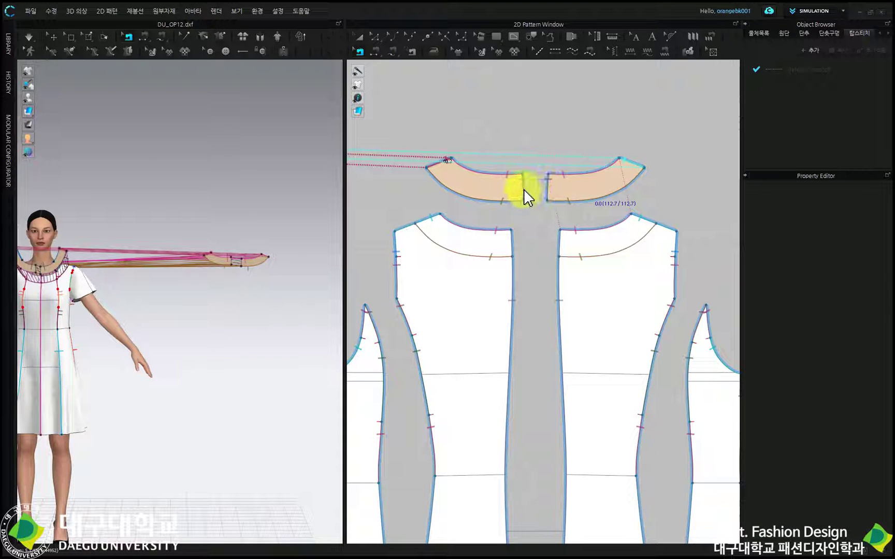
click(523, 189)
scroll(565, 176, down, 5)
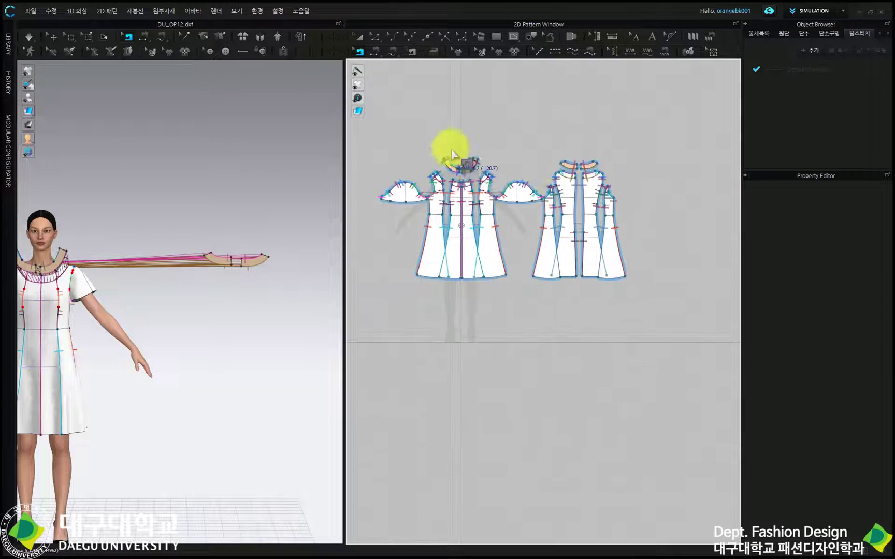
scroll(452, 154, up, 5)
click(434, 253)
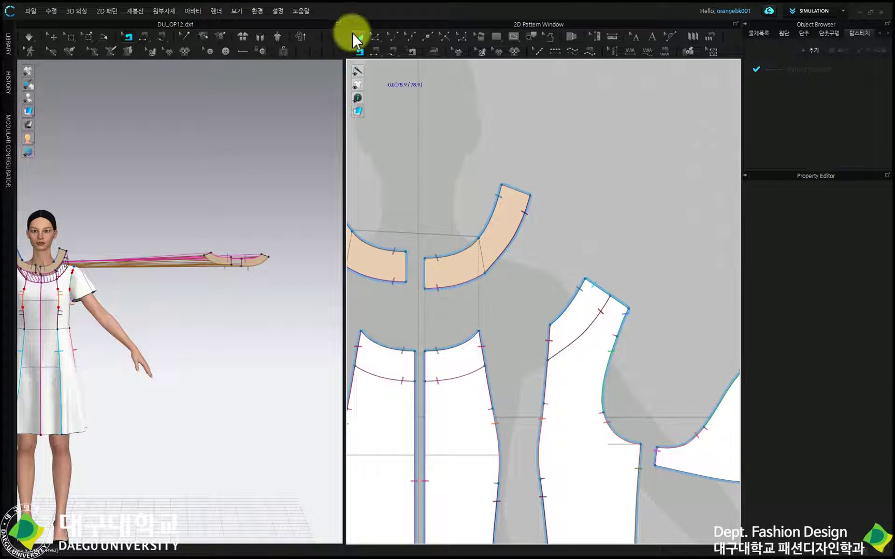
- Superimpose both front facings on the inner side of the front bodice patterns they are sewn to
click(357, 37)
scroll(264, 304, up, 5)
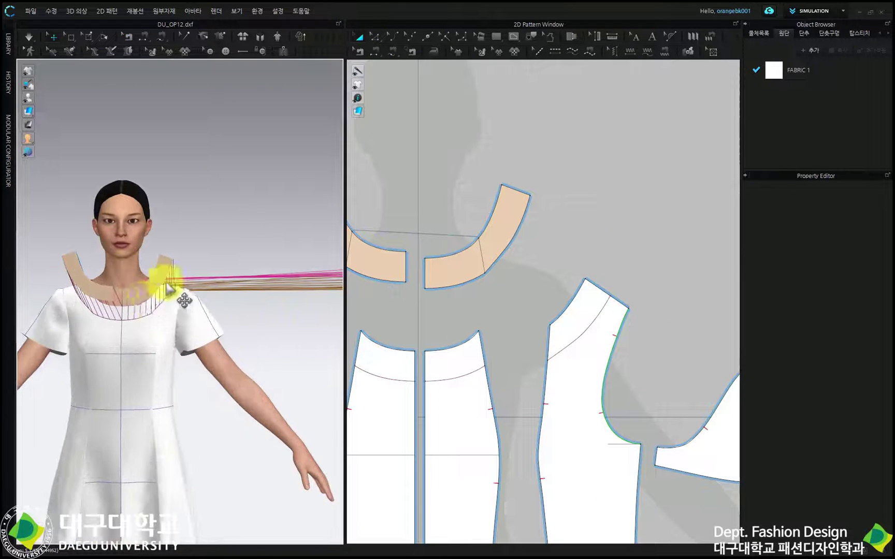
click(145, 292)
shift+click(104, 295)
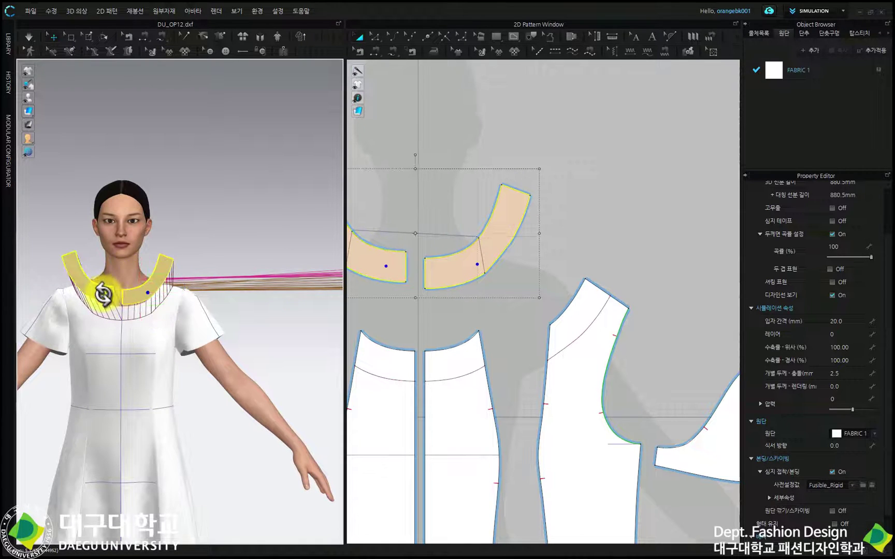
right_click(104, 296)
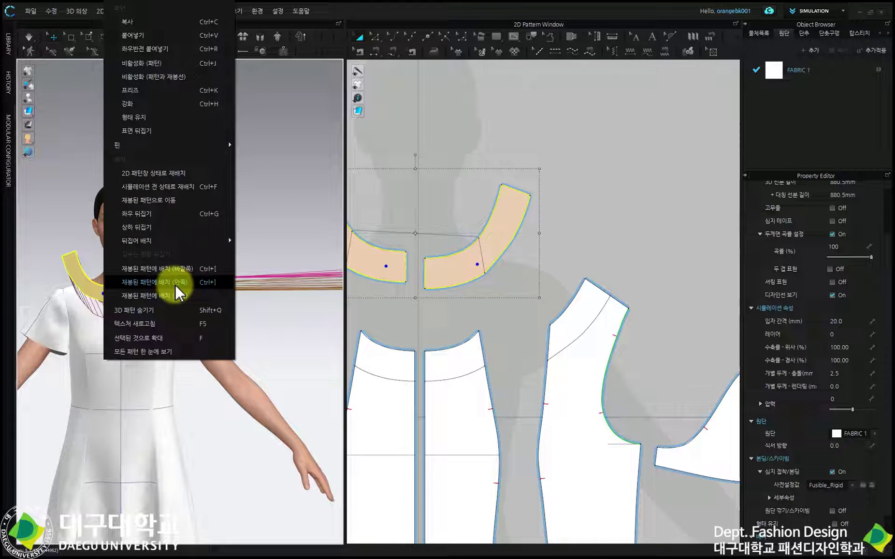
click(176, 283)
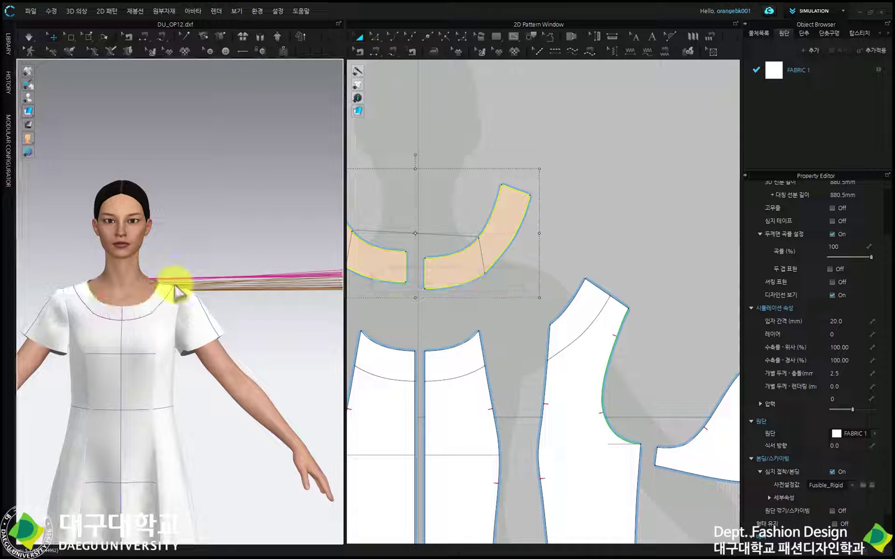
- Superimpose both back facings on the inner side of the back bodice patterns they are sewn to
scroll(214, 294, down, 7)
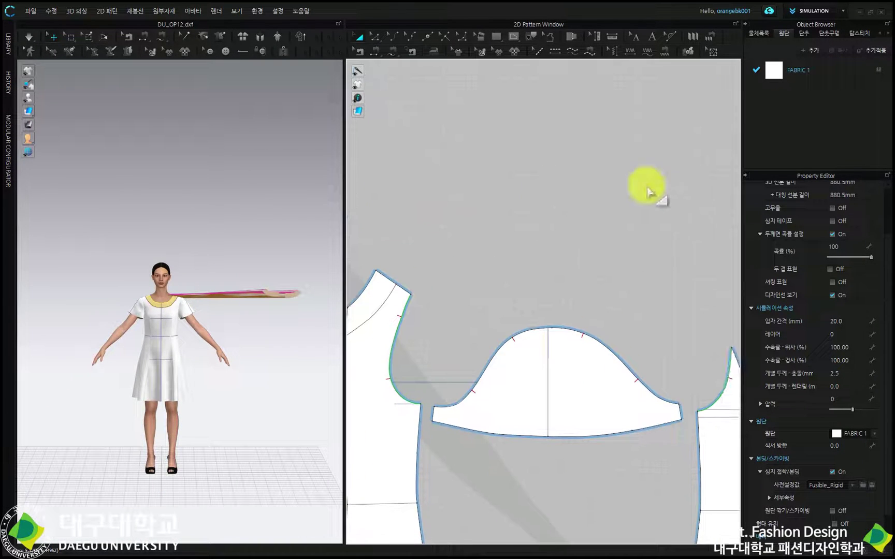
scroll(486, 200, down, 4)
drag(460, 165, 648, 254)
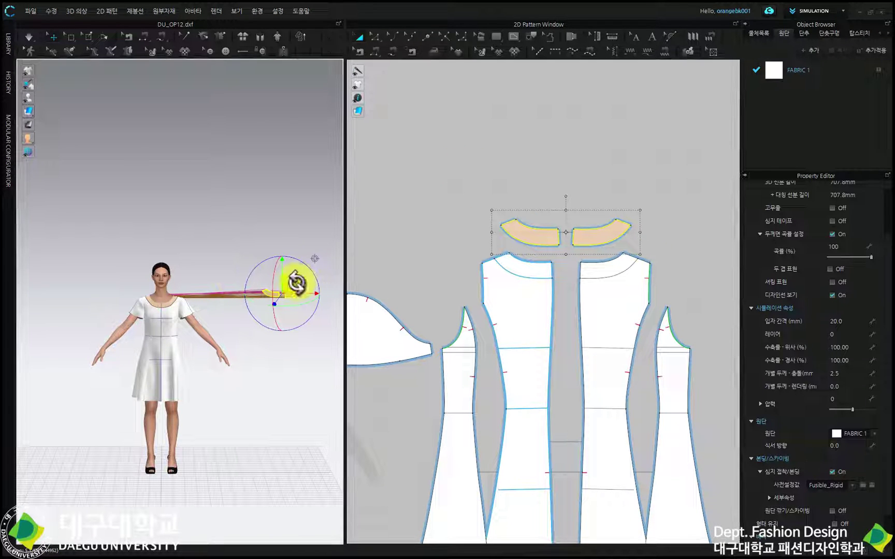
right_click(298, 284)
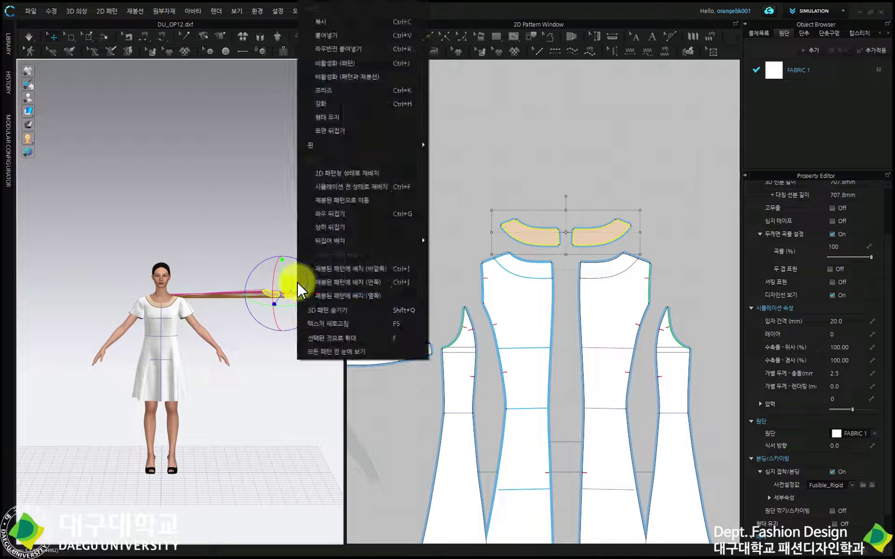
click(339, 285)
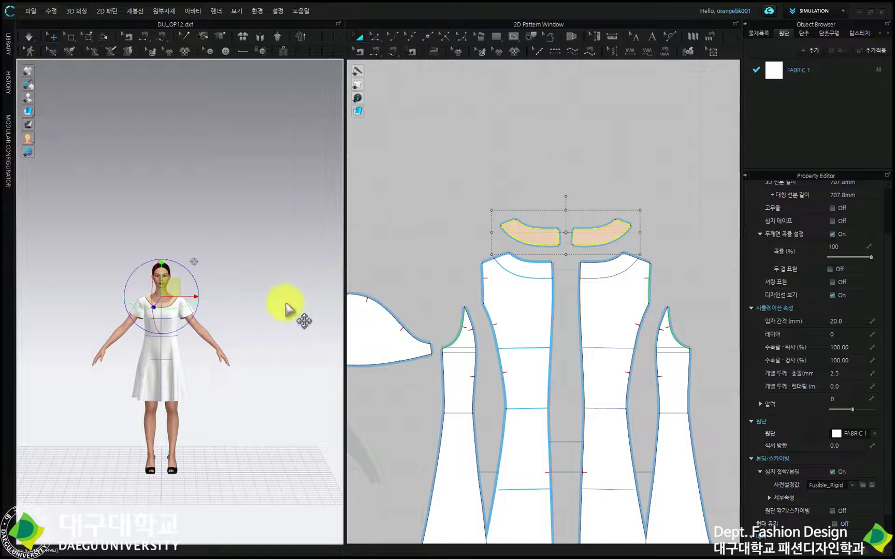
- Hide the avatar and examine how the facings lie inside the dress neckline
scroll(291, 300, up, 5)
right_drag(174, 270, 63, 250)
click(34, 97)
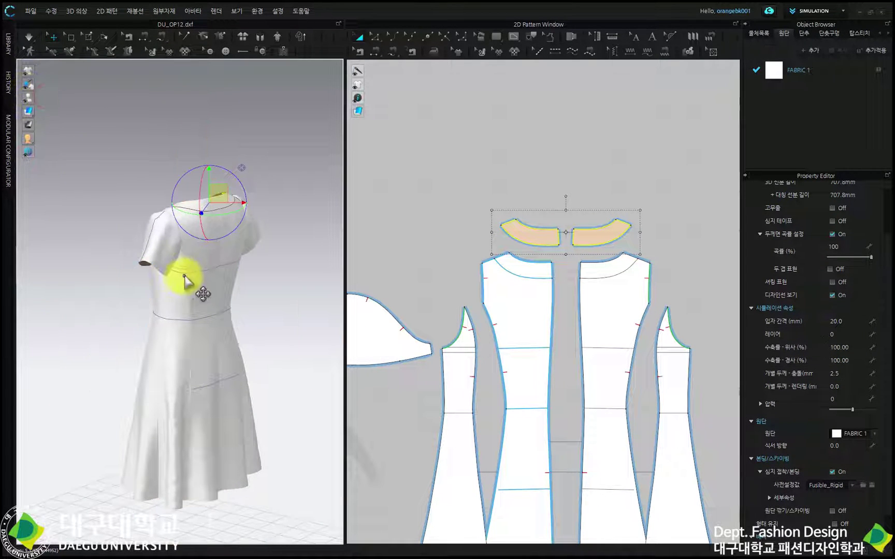
key(shift+c)
key(shift+c)
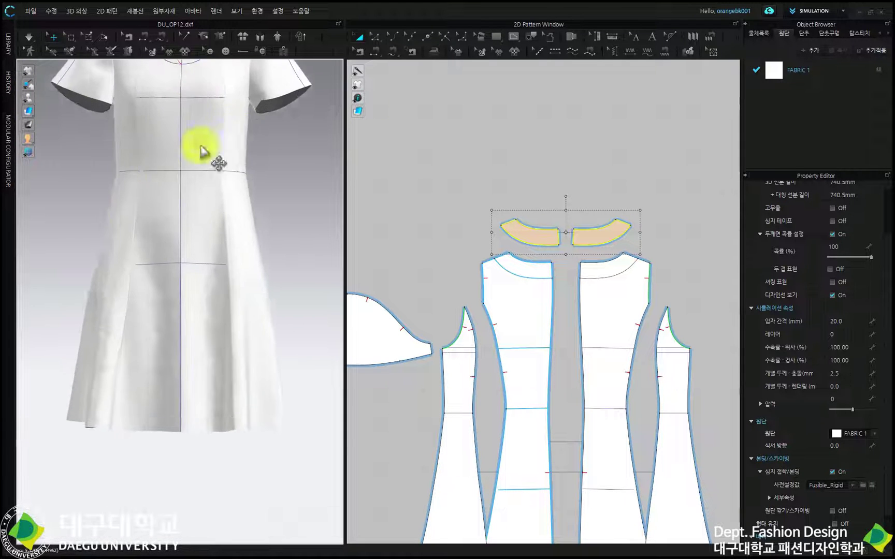
scroll(243, 303, up, 8)
right_drag(248, 200, 413, 120)
- Sew the facings back together segment by segment at center back, at the shoulders and at center front
click(374, 50)
scroll(595, 233, up, 2)
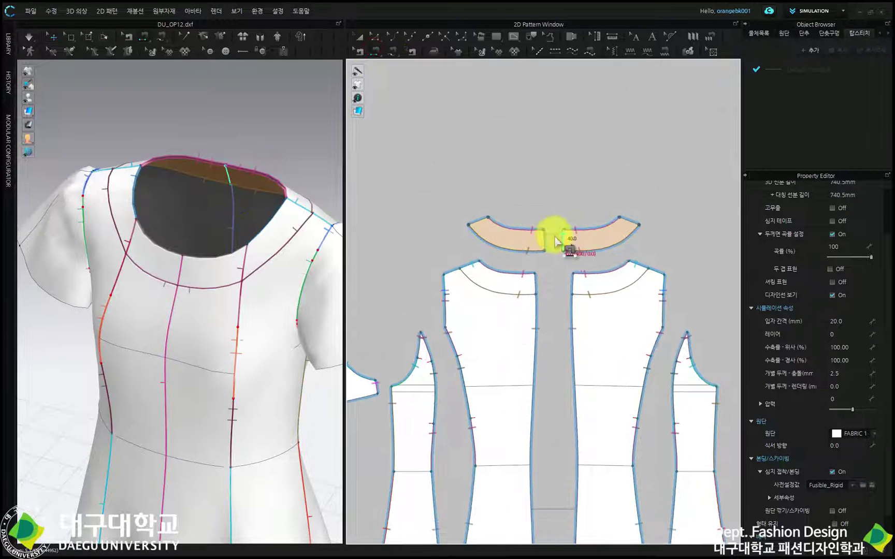
click(562, 237)
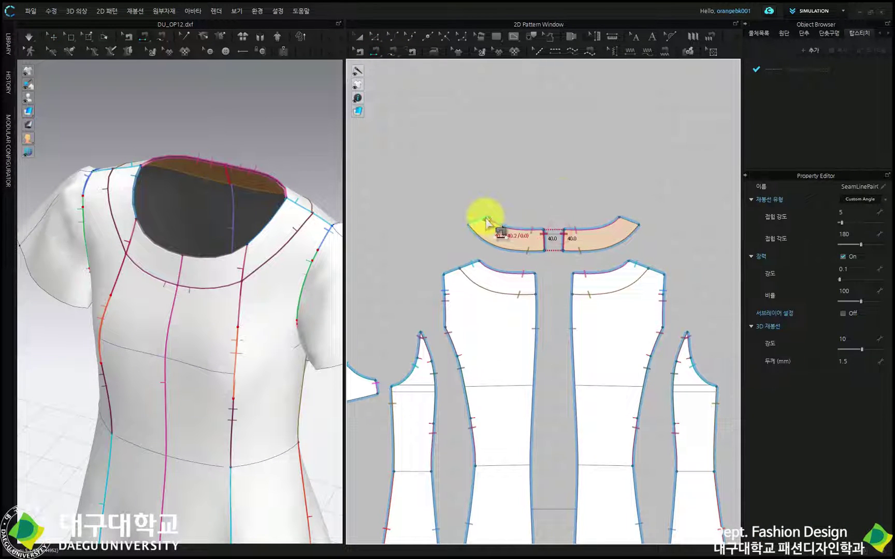
scroll(568, 196, down, 5)
scroll(413, 196, up, 3)
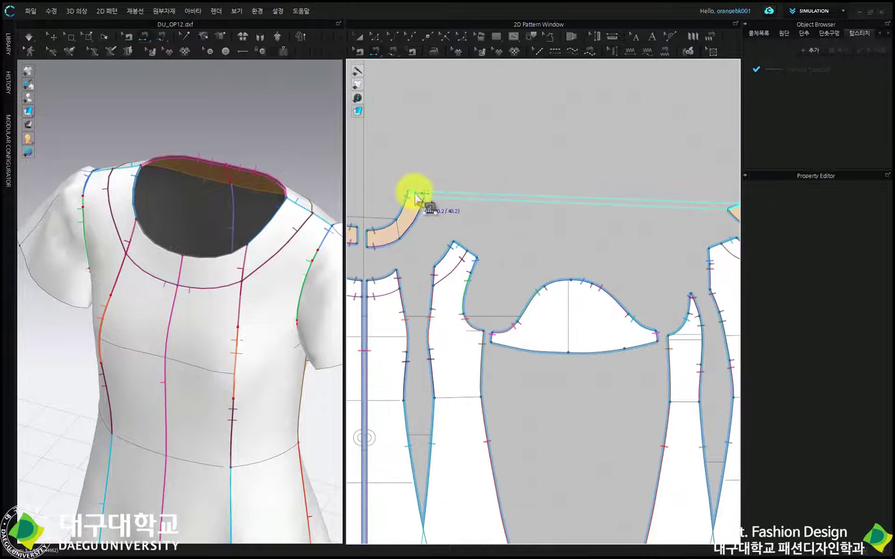
click(415, 196)
click(356, 230)
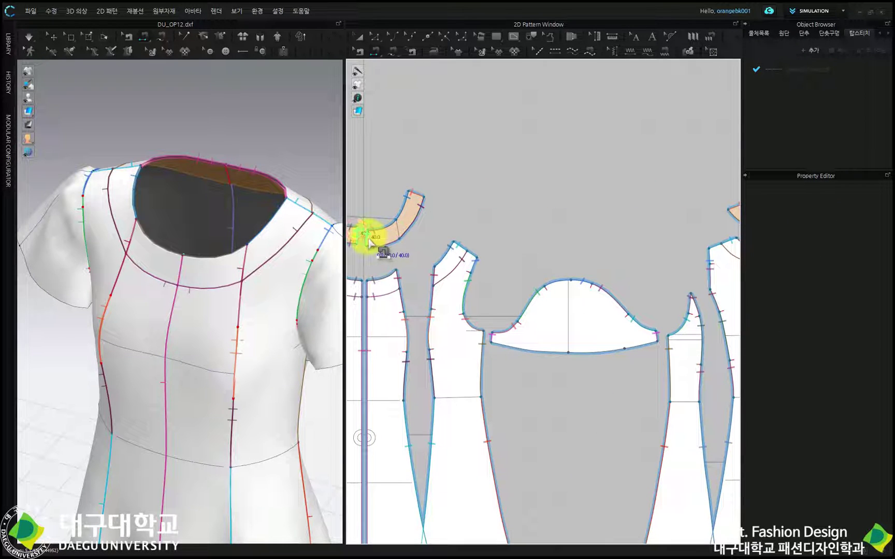
click(369, 243)
- Run a short simulation to drape the dress with its neckline facings and stop it once settled
click(359, 37)
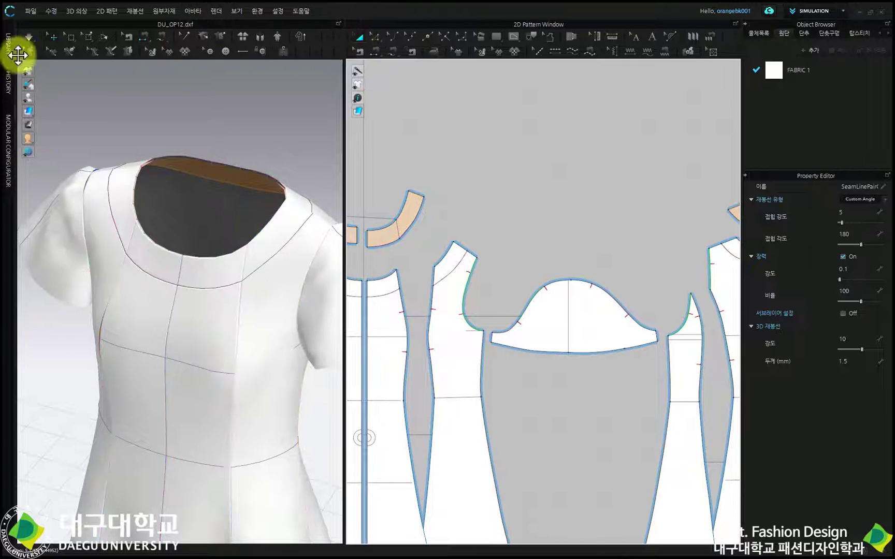
click(29, 37)
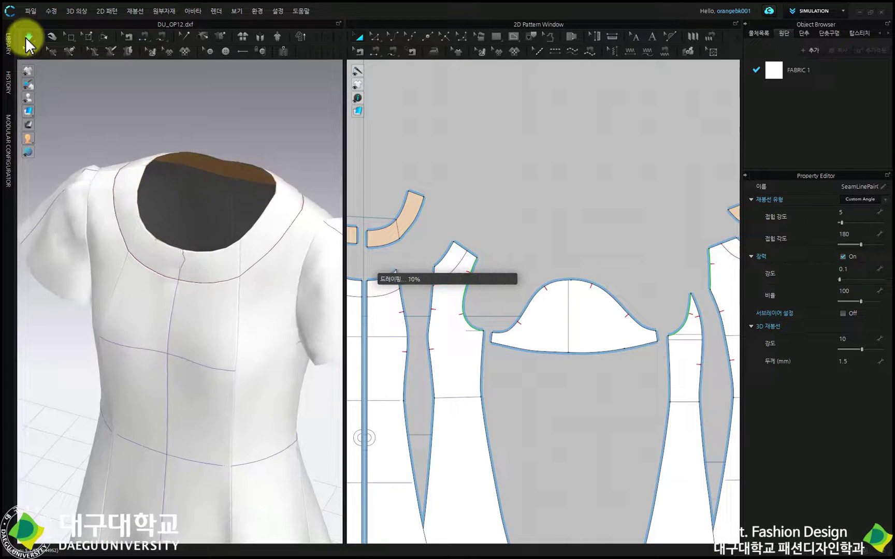
click(28, 42)
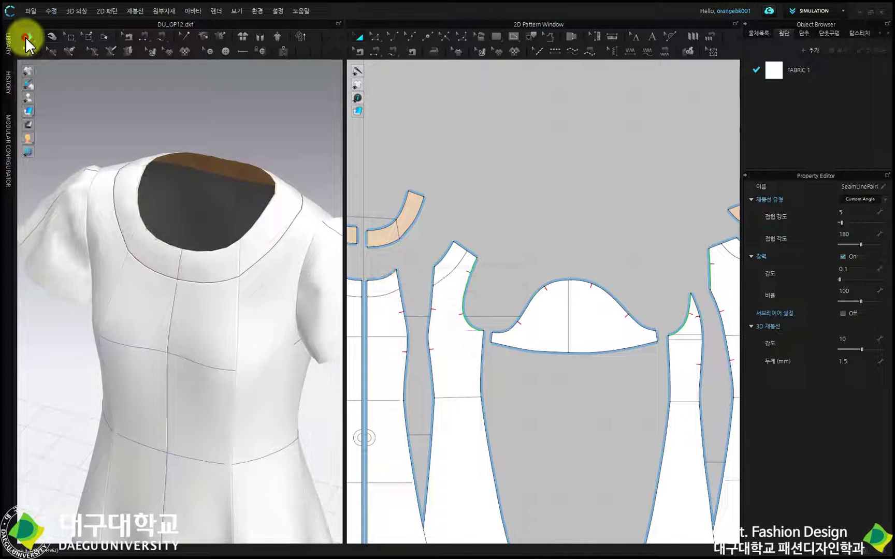
scroll(223, 122, down, 4)
right_drag(225, 239, 259, 204)
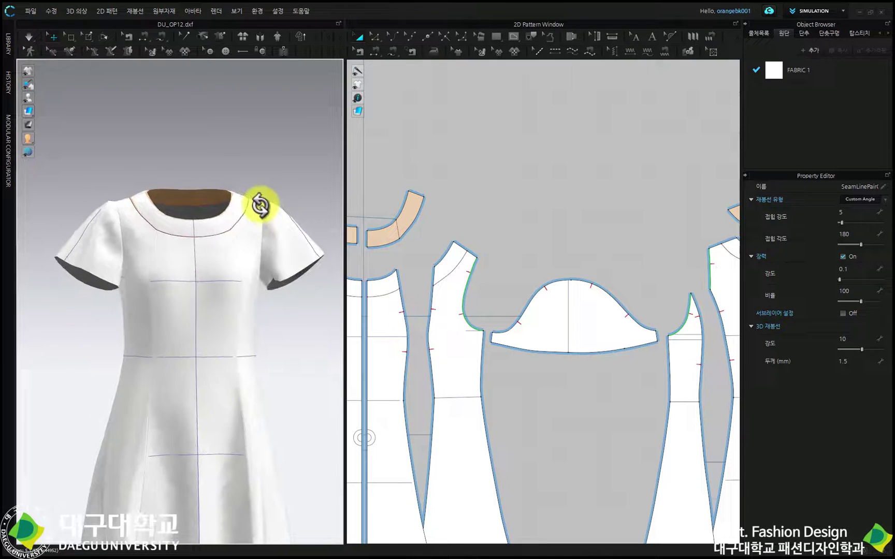
- Show the avatar again and hide the garment's internal lines in the 3D view
click(45, 98)
right_drag(295, 219, 210, 230)
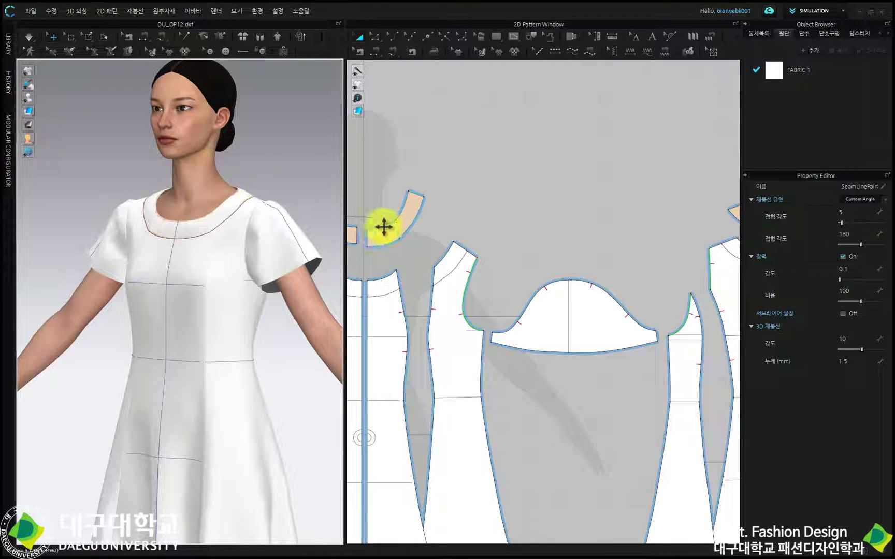
scroll(383, 226, down, 5)
mouse_move(28, 71)
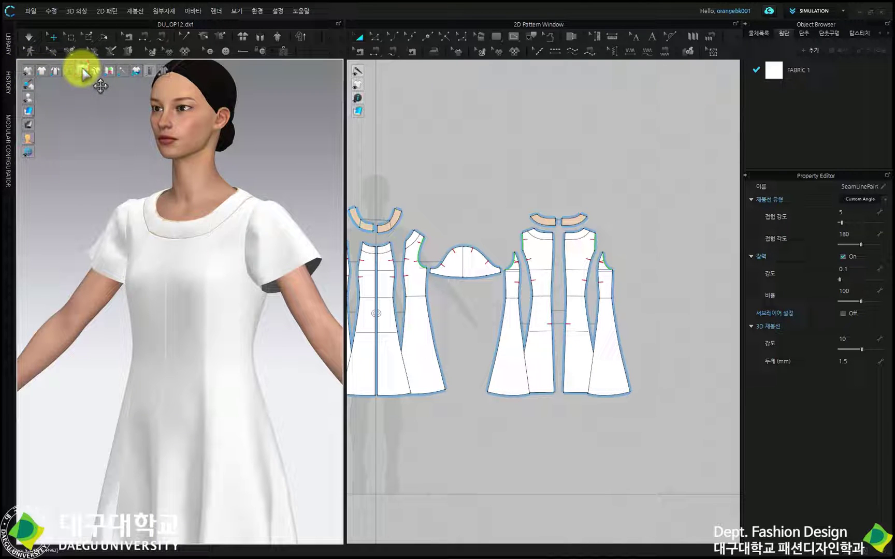
right_drag(130, 274, 168, 280)
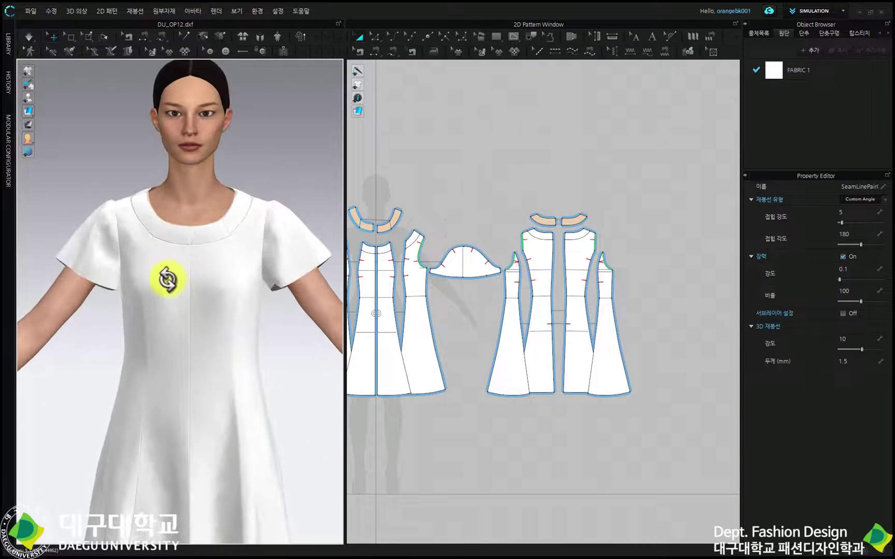
- Delete the seams joining the front and back facings' outer edges to the internal offset lines of the bodice panels
scroll(345, 238, up, 3)
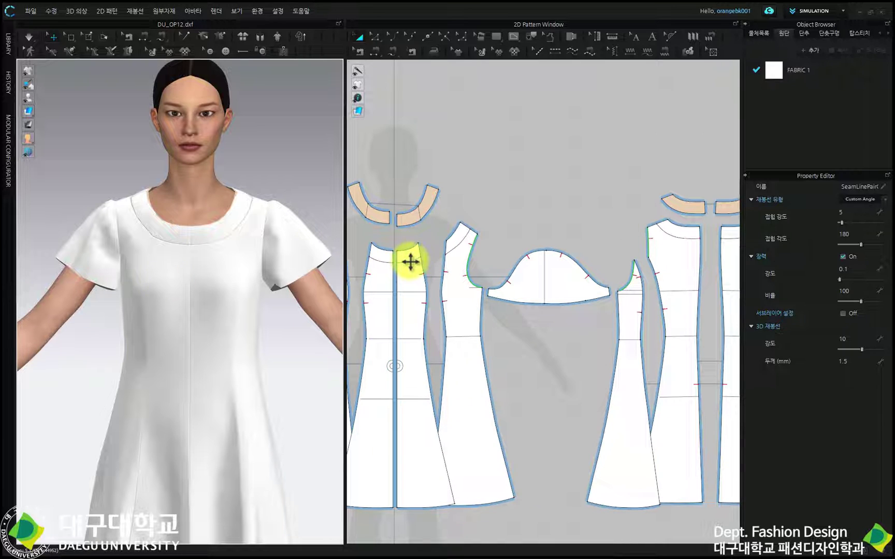
click(410, 262)
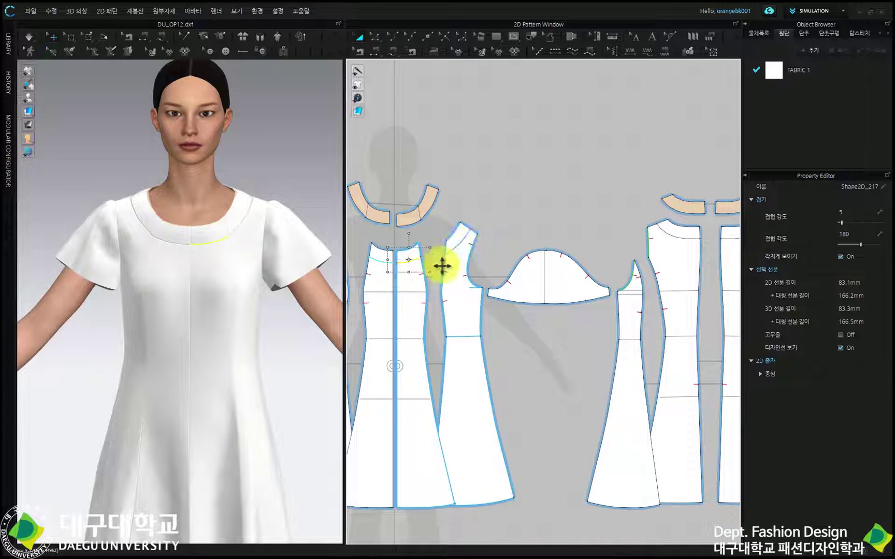
click(362, 53)
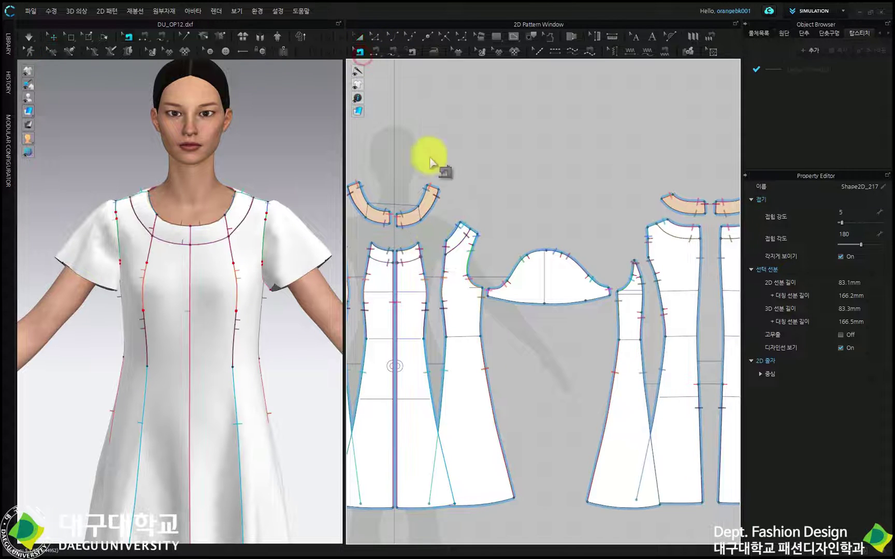
click(412, 260)
click(429, 209)
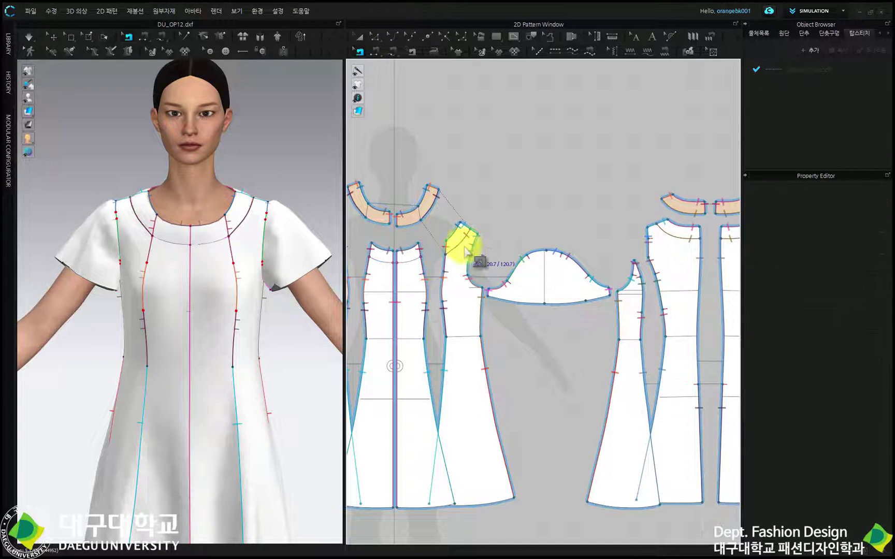
click(460, 245)
click(689, 211)
click(687, 235)
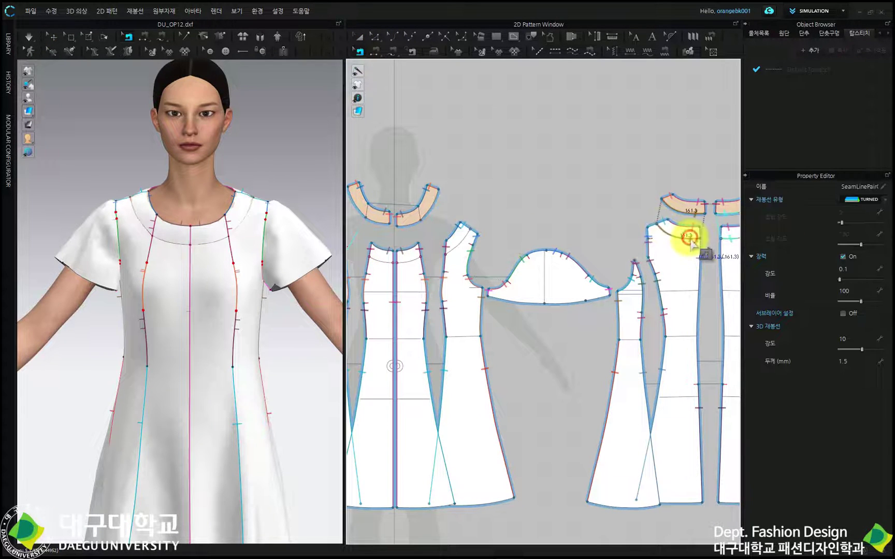
key(Delete)
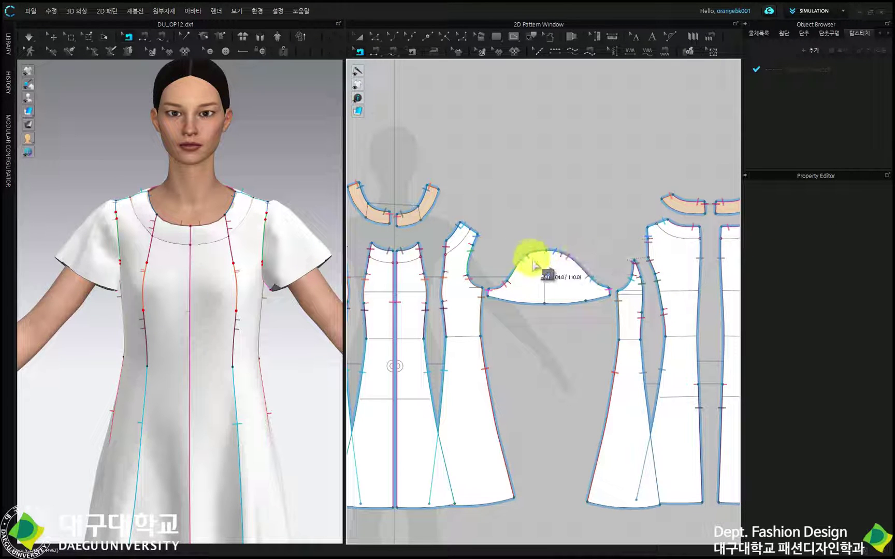
- Run a short simulation to settle the dress with the facings' outer edges released, and inspect the neckline up close
click(357, 37)
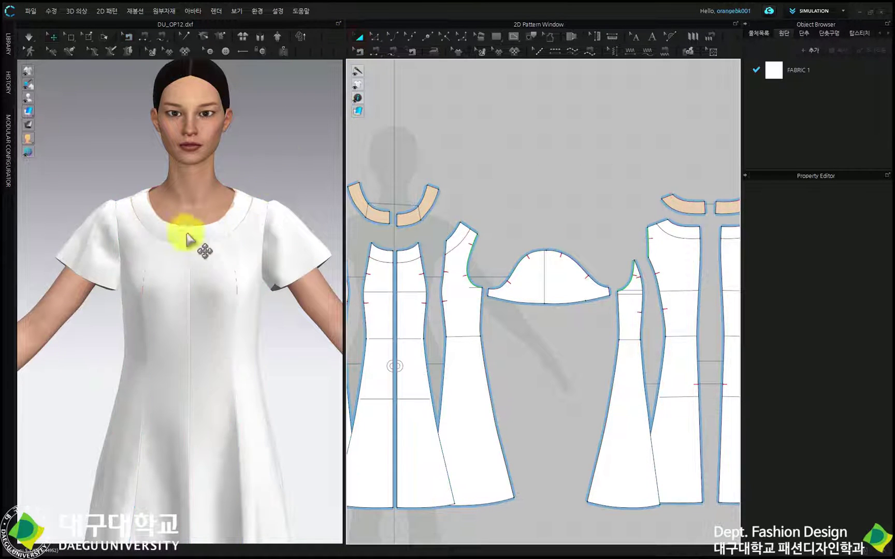
scroll(162, 272, up, 10)
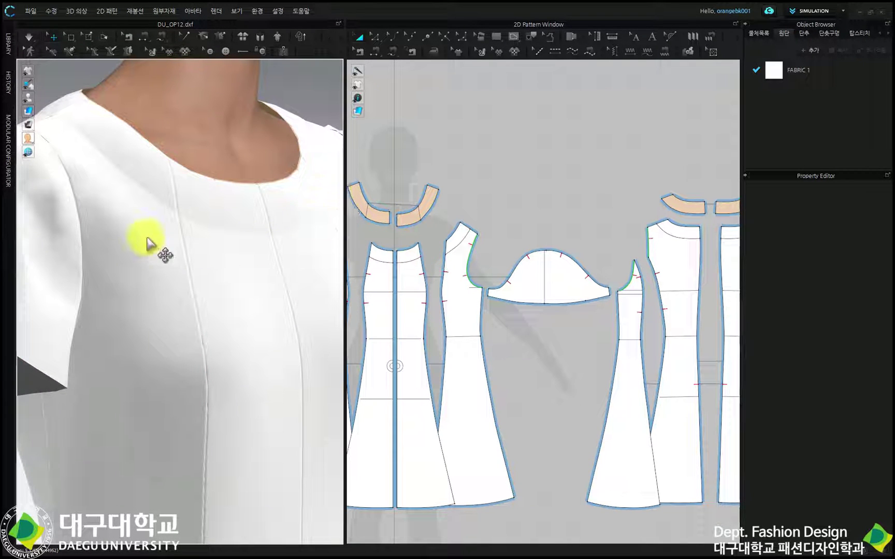
click(28, 37)
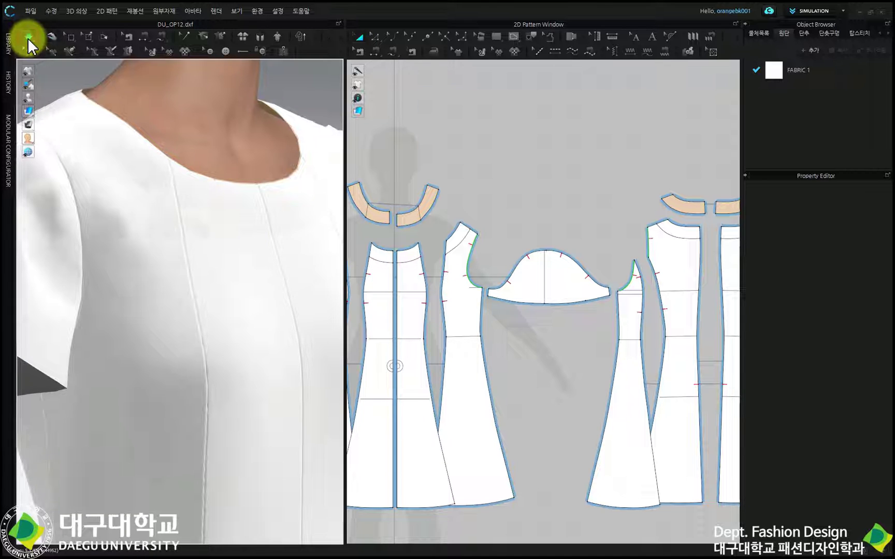
click(28, 38)
scroll(279, 232, down, 3)
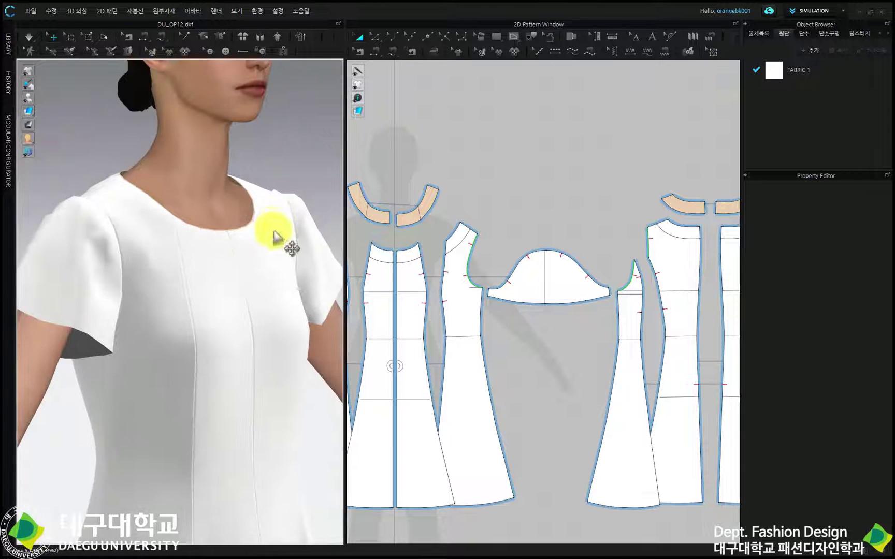
right_drag(279, 257, 232, 259)
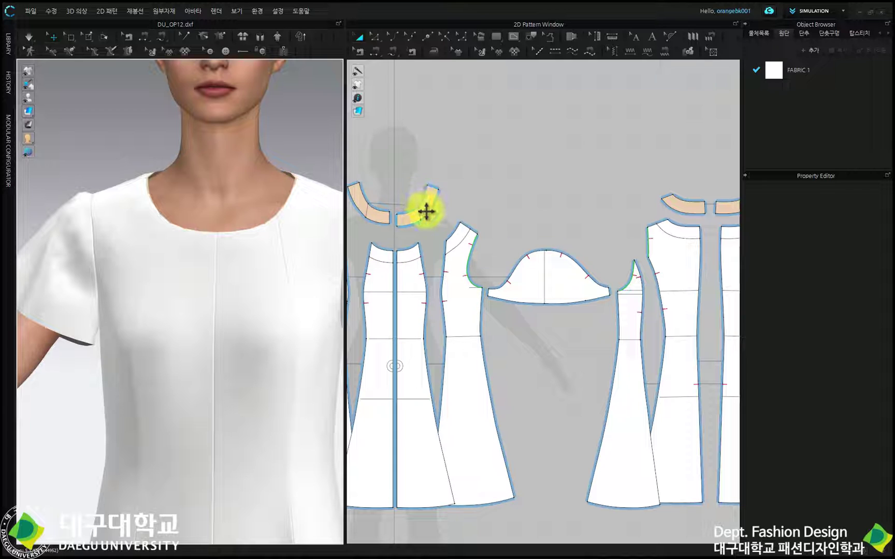
- Compare the length of the front facing's outer edge segment with the matching internal offset line on the side front panel
drag(425, 211, 439, 192)
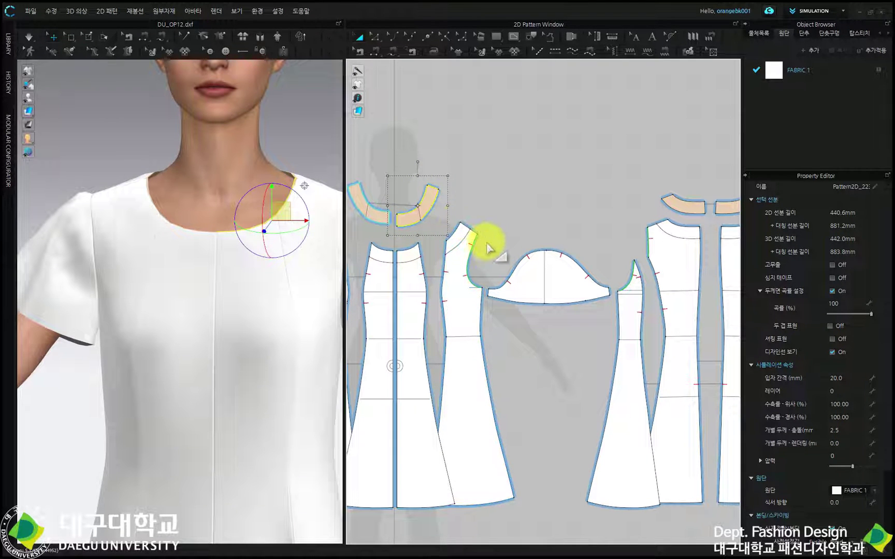
click(375, 36)
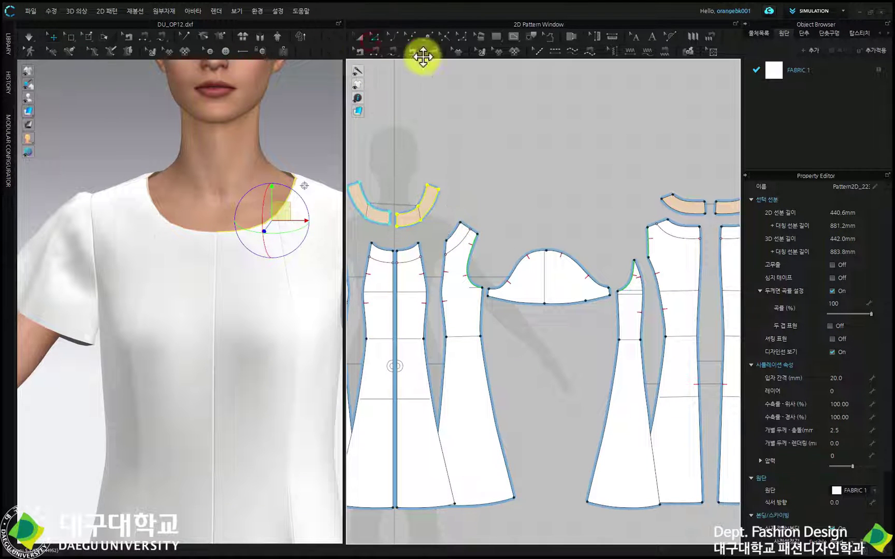
click(440, 85)
click(436, 203)
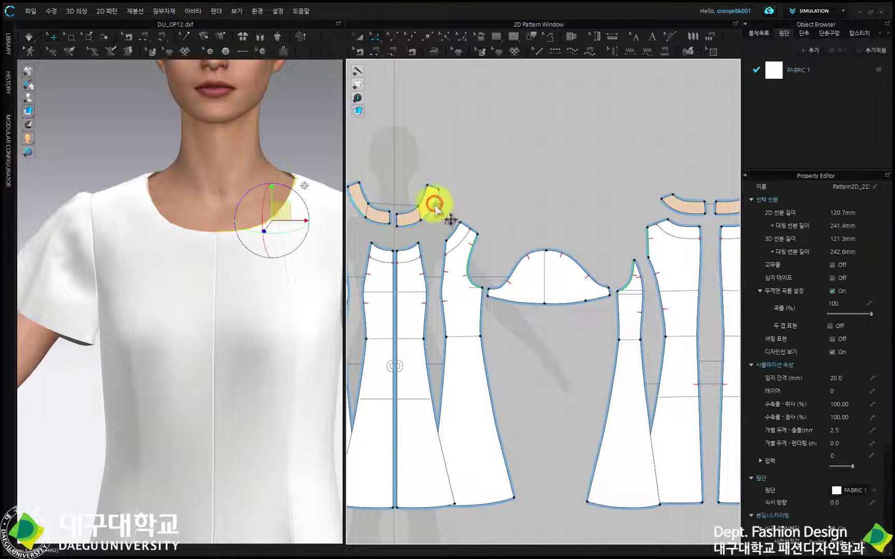
click(465, 239)
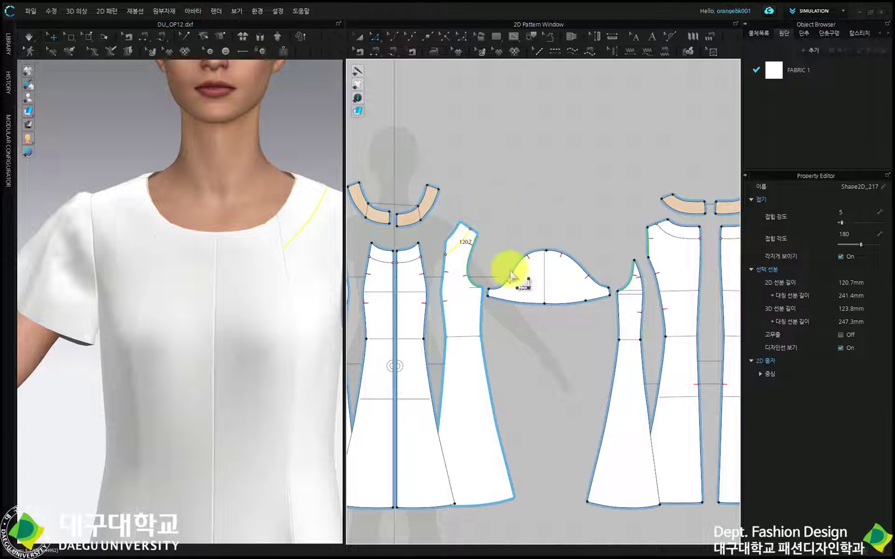